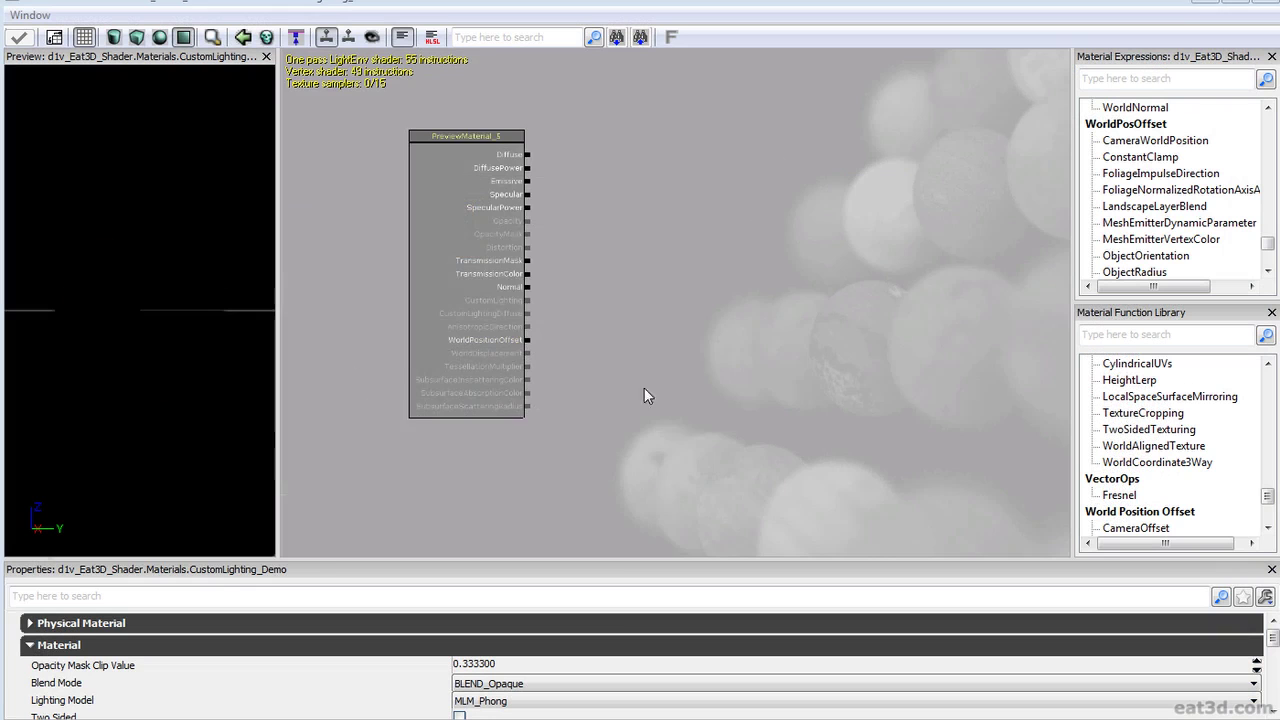
Examine the list of inputs available on the PreviewMaterial_5 node
drag(687, 411, 560, 438)
scroll(600, 370, down, 5)
drag(606, 360, 666, 316)
scroll(666, 316, up, 5)
drag(672, 370, 717, 472)
drag(600, 318, 596, 381)
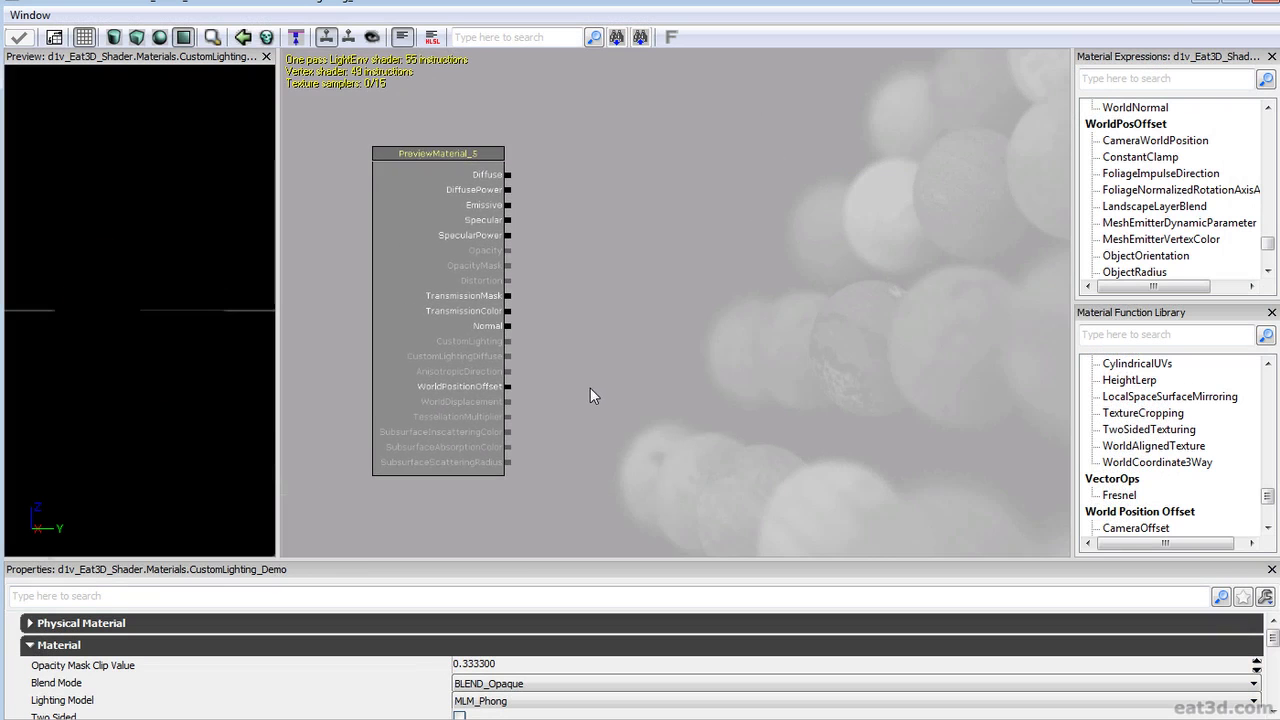
drag(526, 250, 785, 343)
scroll(785, 343, up, 3)
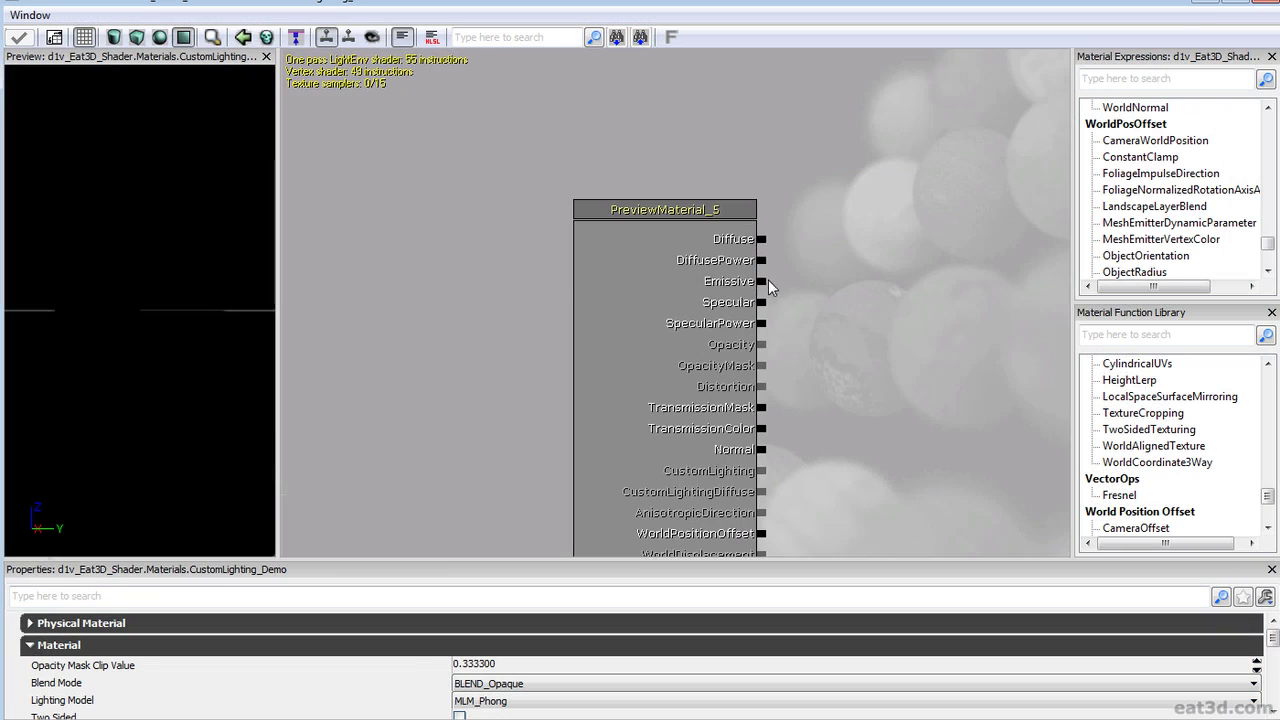
drag(671, 247, 671, 248)
drag(896, 290, 750, 183)
scroll(766, 274, down, 1)
right_click(621, 342)
click(677, 305)
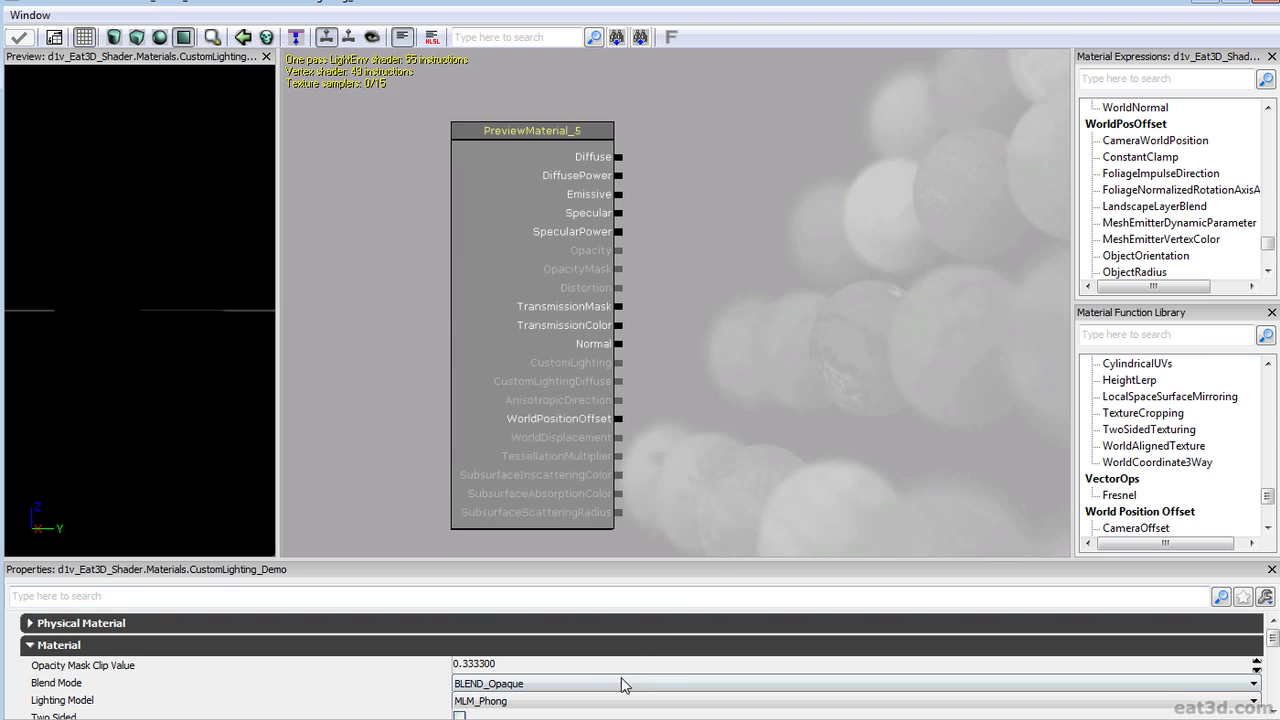
scroll(771, 477, down, 2)
scroll(748, 363, up, 2)
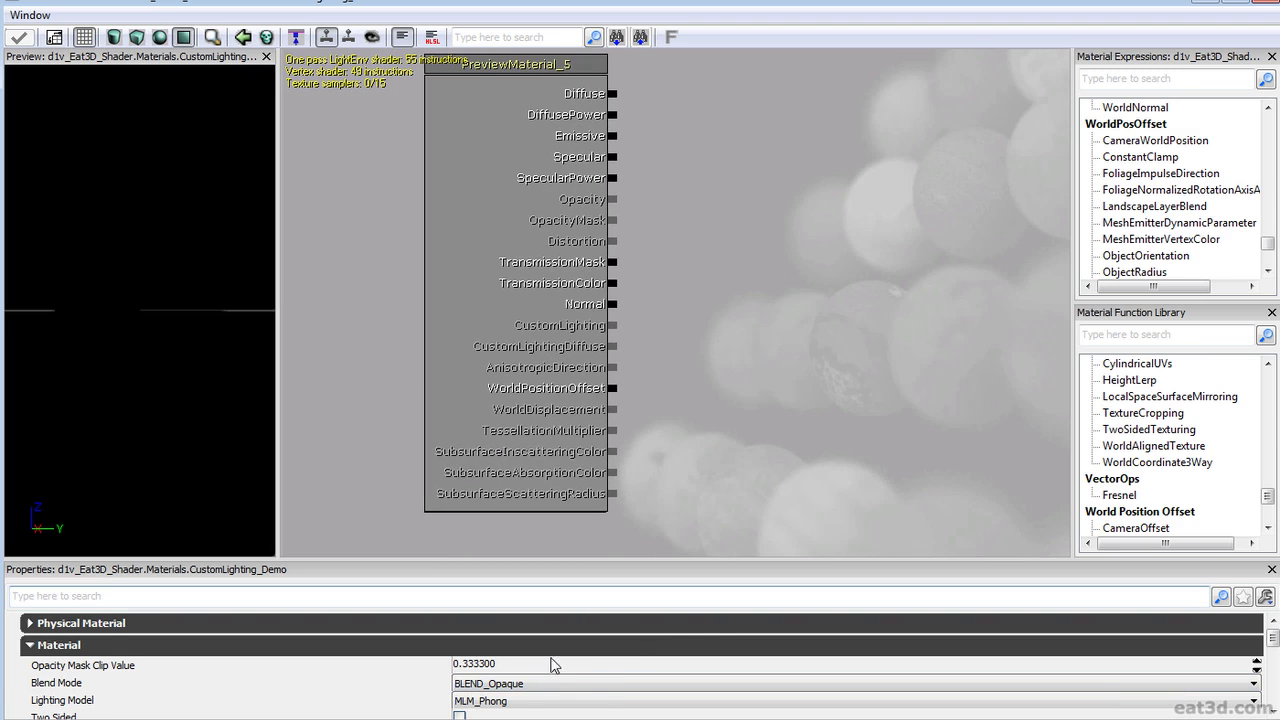
Set the material's lighting model to MLM_Custom, leaving the blend mode as BLEND_Opaque
click(550, 684)
click(550, 686)
click(540, 701)
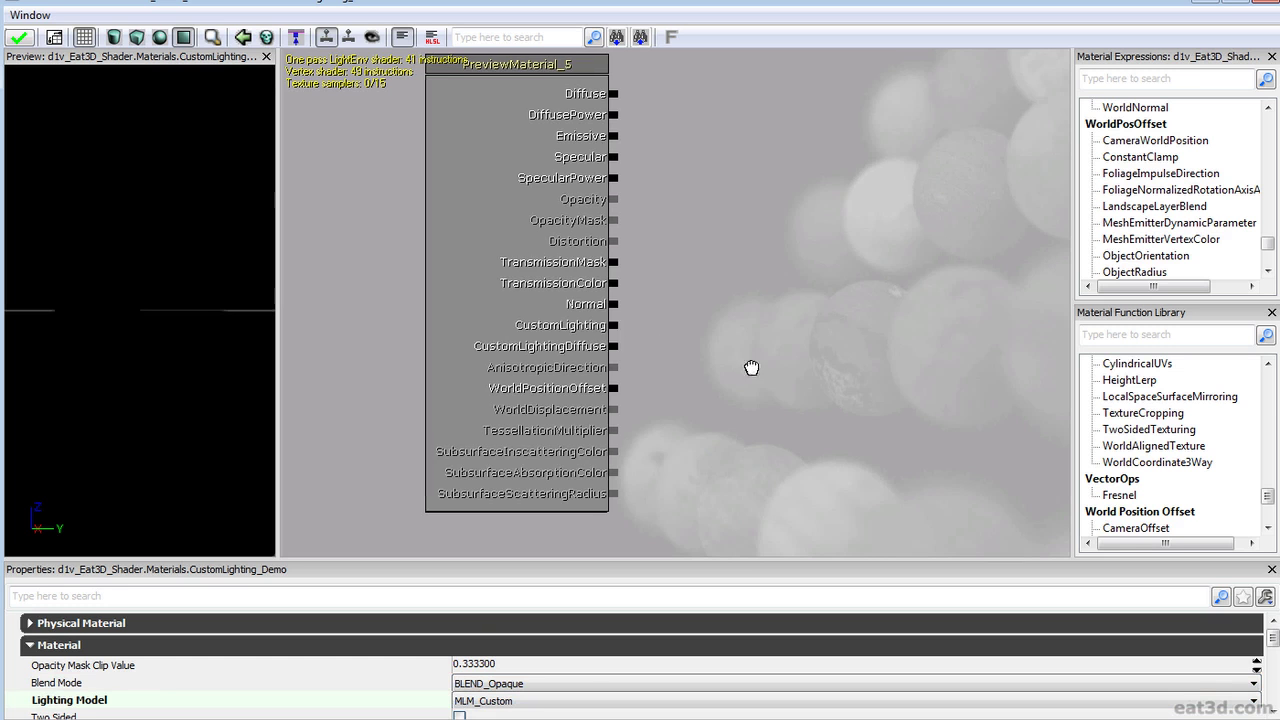
Add a Texture Sample using Rock_D, connect its color output to the CustomLighting input, and place it beside the material node
scroll(746, 369, down, 2)
drag(746, 369, 762, 346)
drag(766, 256, 756, 293)
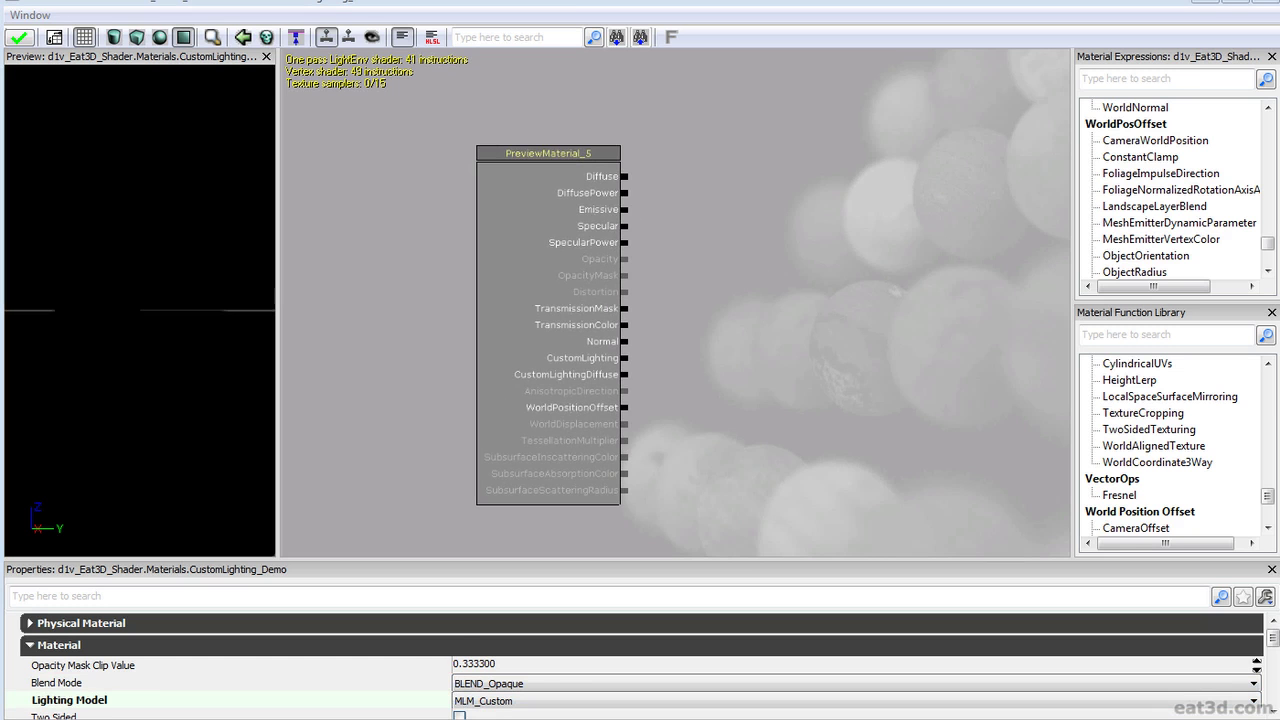
drag(446, 386, 703, 360)
scroll(732, 412, up, 2)
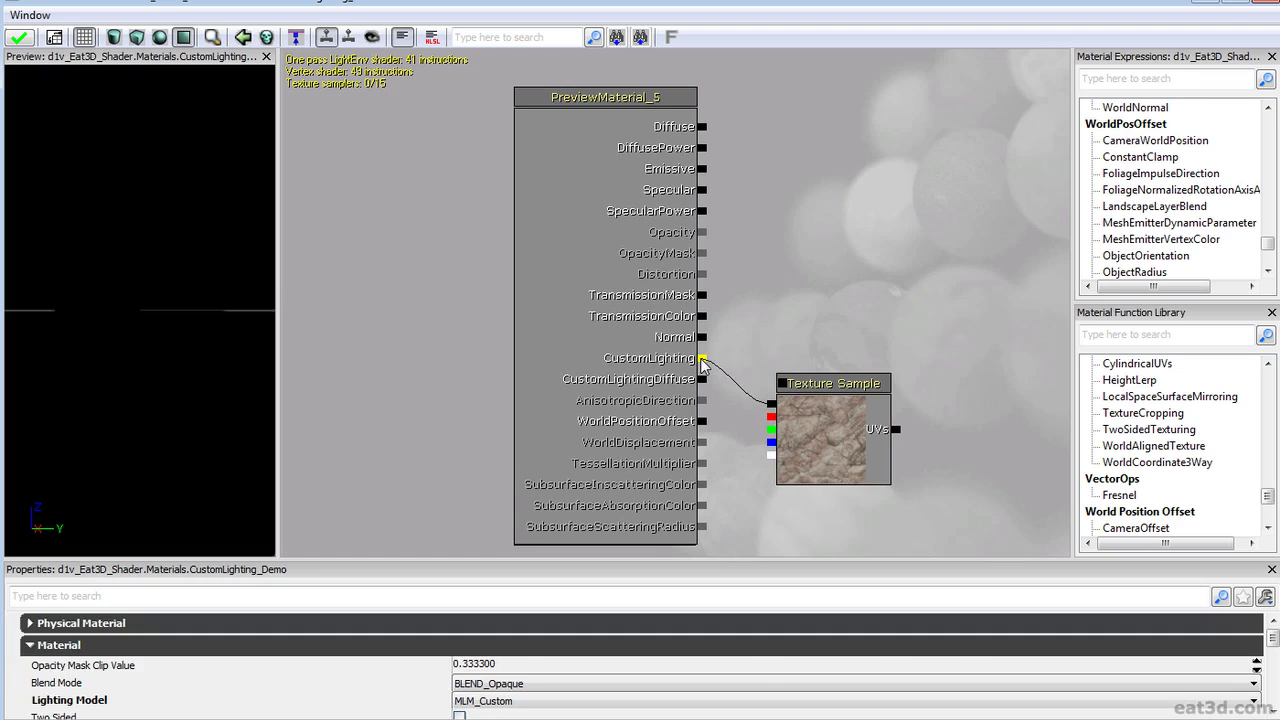
click(826, 441)
drag(826, 441, 843, 348)
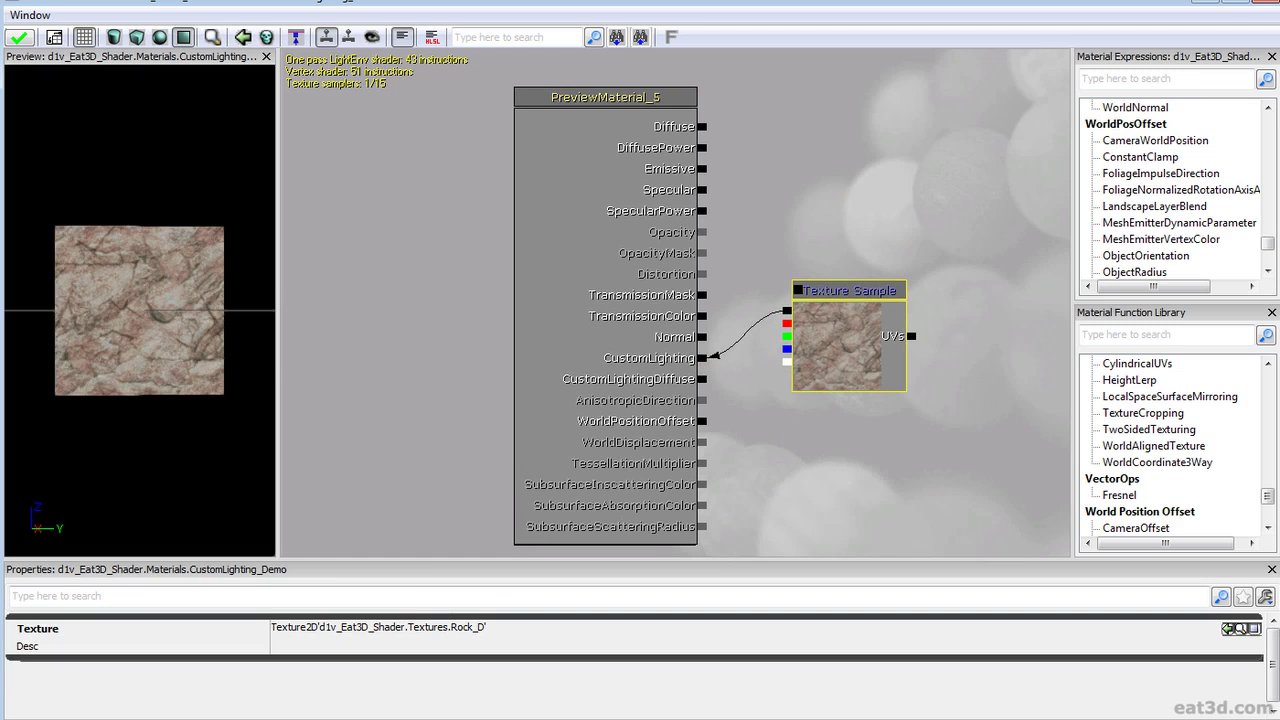
Change the preview shape to a sphere, turn off real-time updating of the preview, and view the rock texture from several angles
right_drag(48, 350, 60, 470)
drag(60, 470, 268, 540)
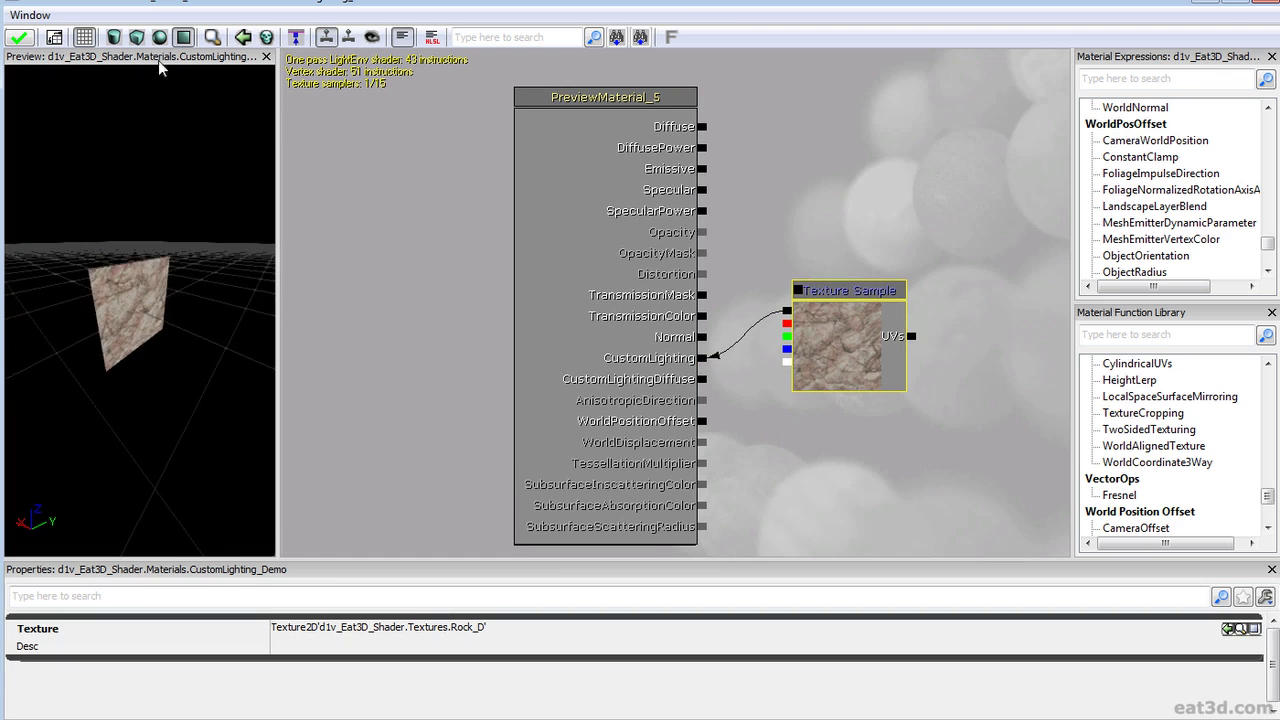
click(156, 43)
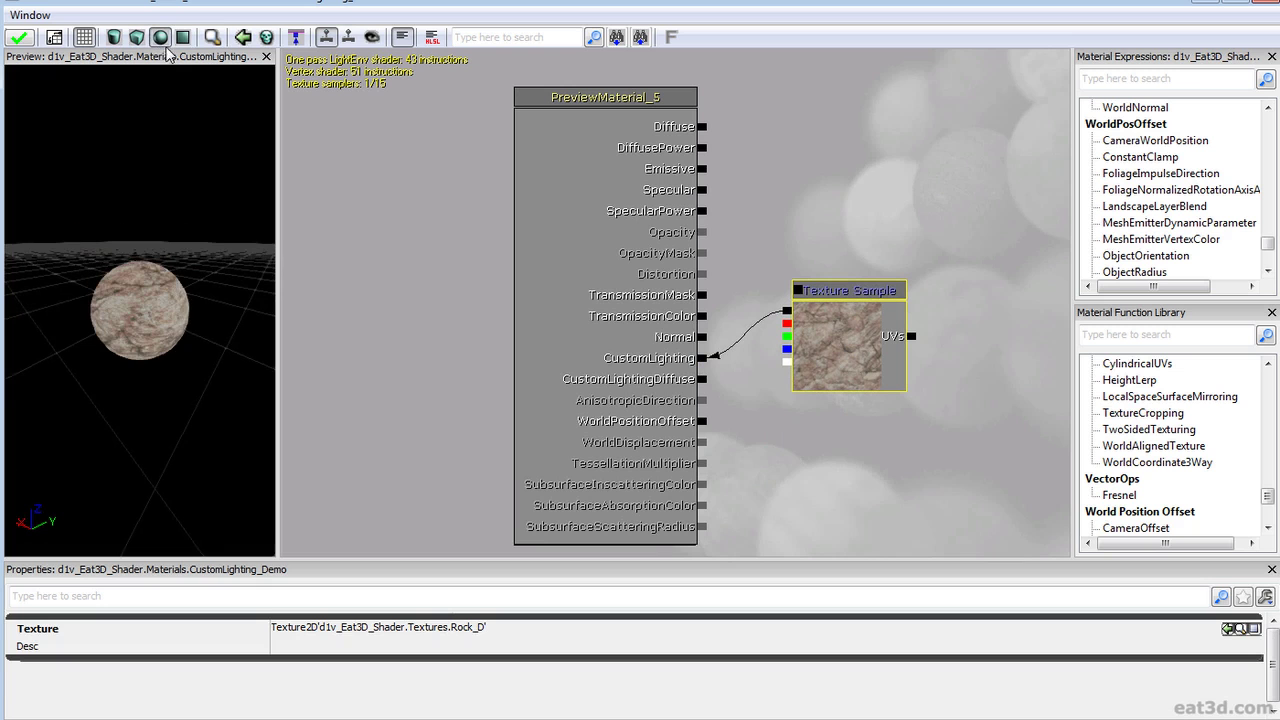
click(327, 39)
mouse_move(235, 185)
right_down()
mouse_move(235, 230)
mouse_move(235, 205)
right_up()
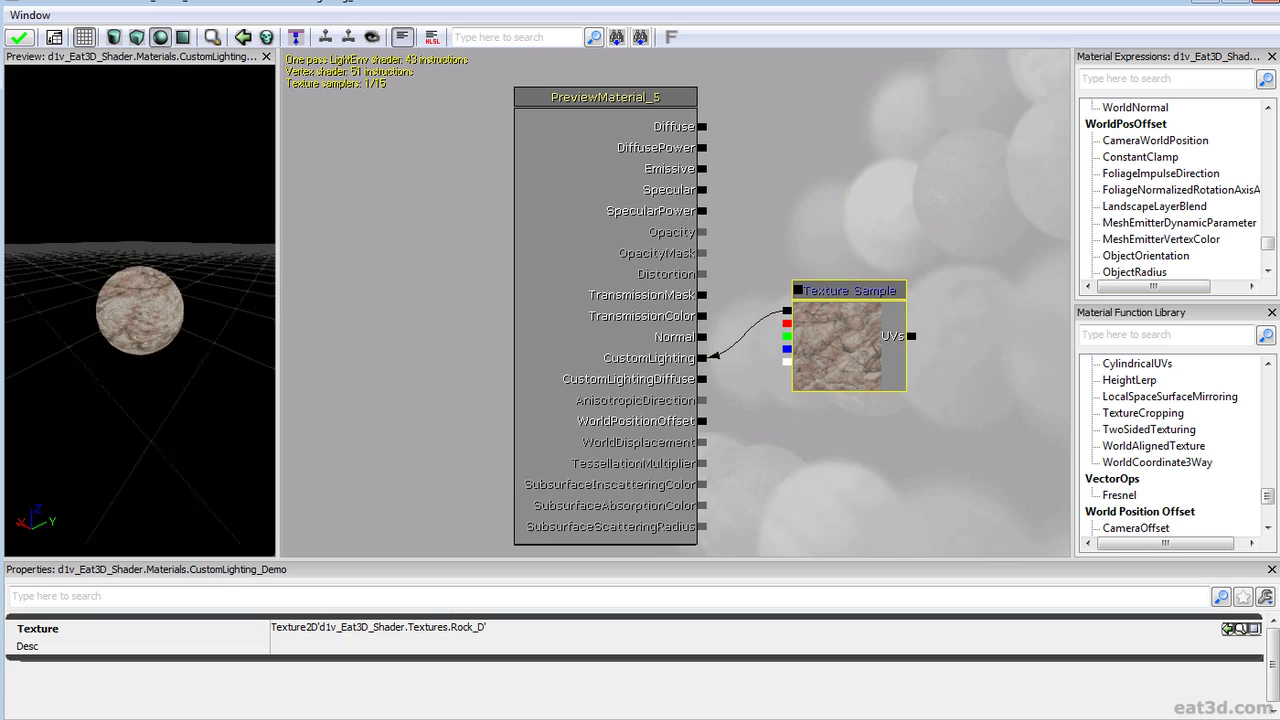
drag(235, 205, 130, 220)
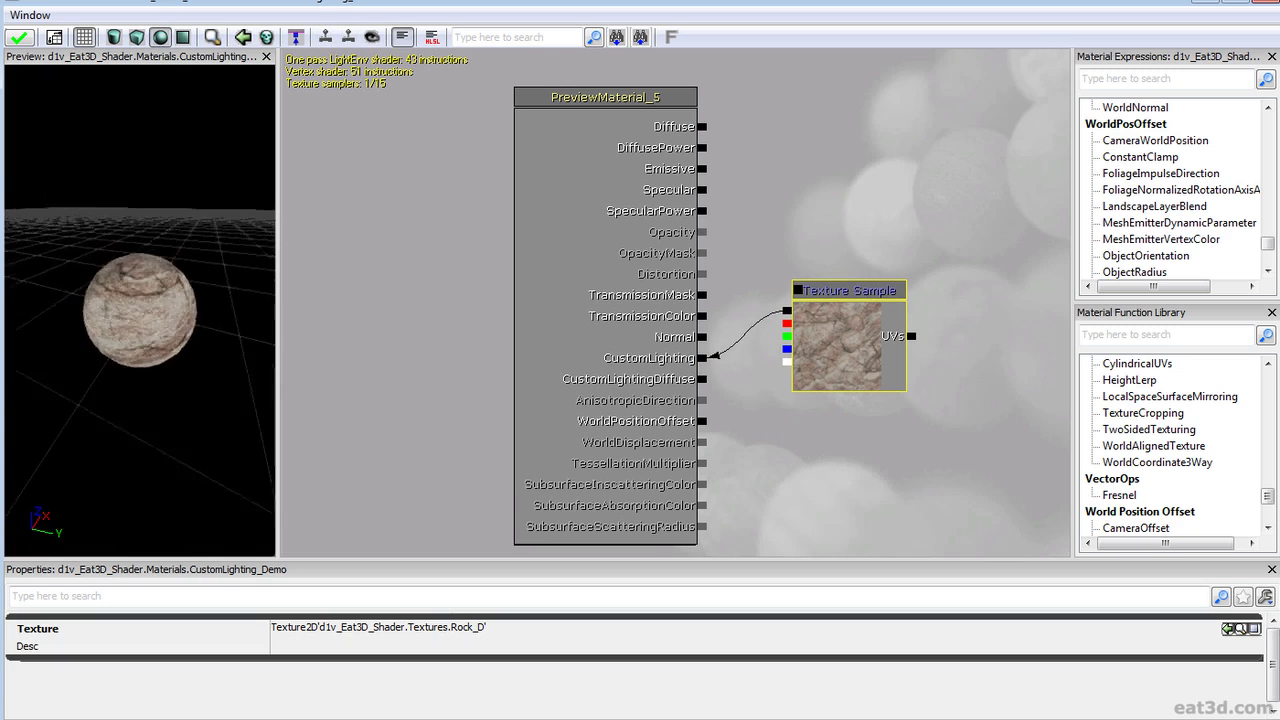
right_drag(190, 480, 194, 537)
drag(194, 537, 105, 524)
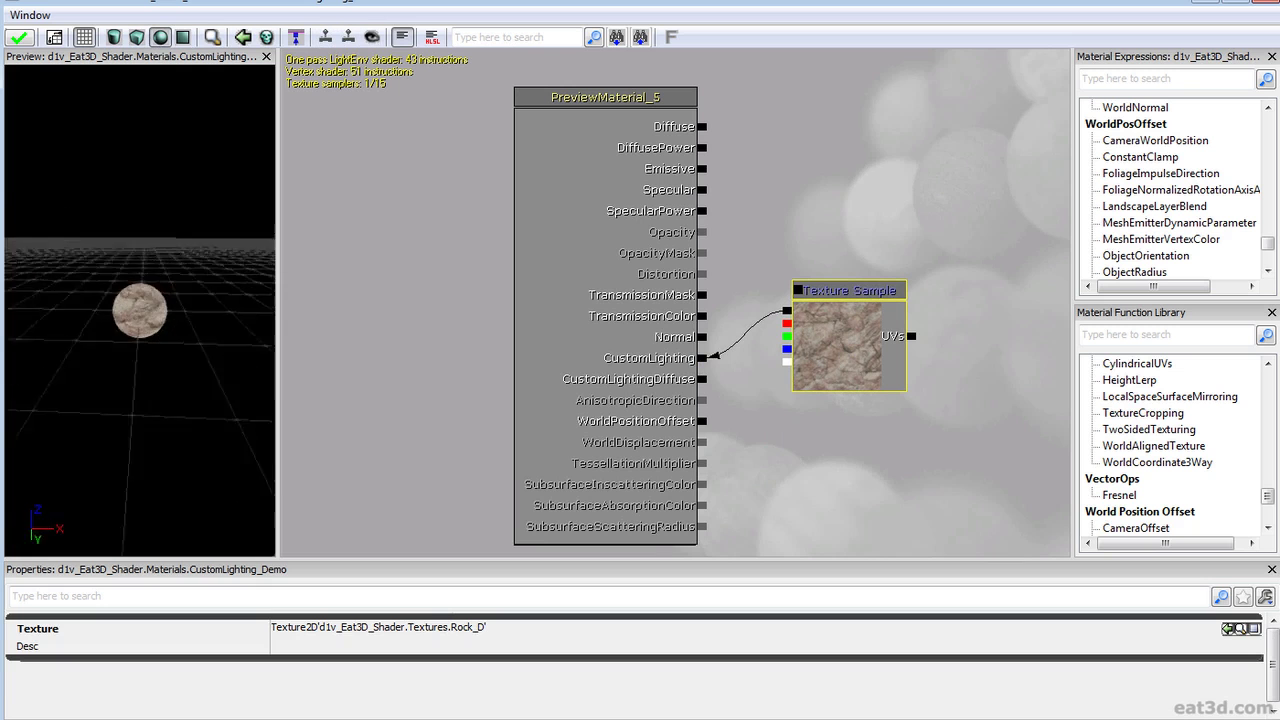
drag(160, 285, 98, 261)
Move the Texture Sample node slightly farther from the material node, level with its CustomLighting input
drag(824, 400, 744, 362)
scroll(765, 354, down, 1)
ctrl+drag(757, 318, 787, 350)
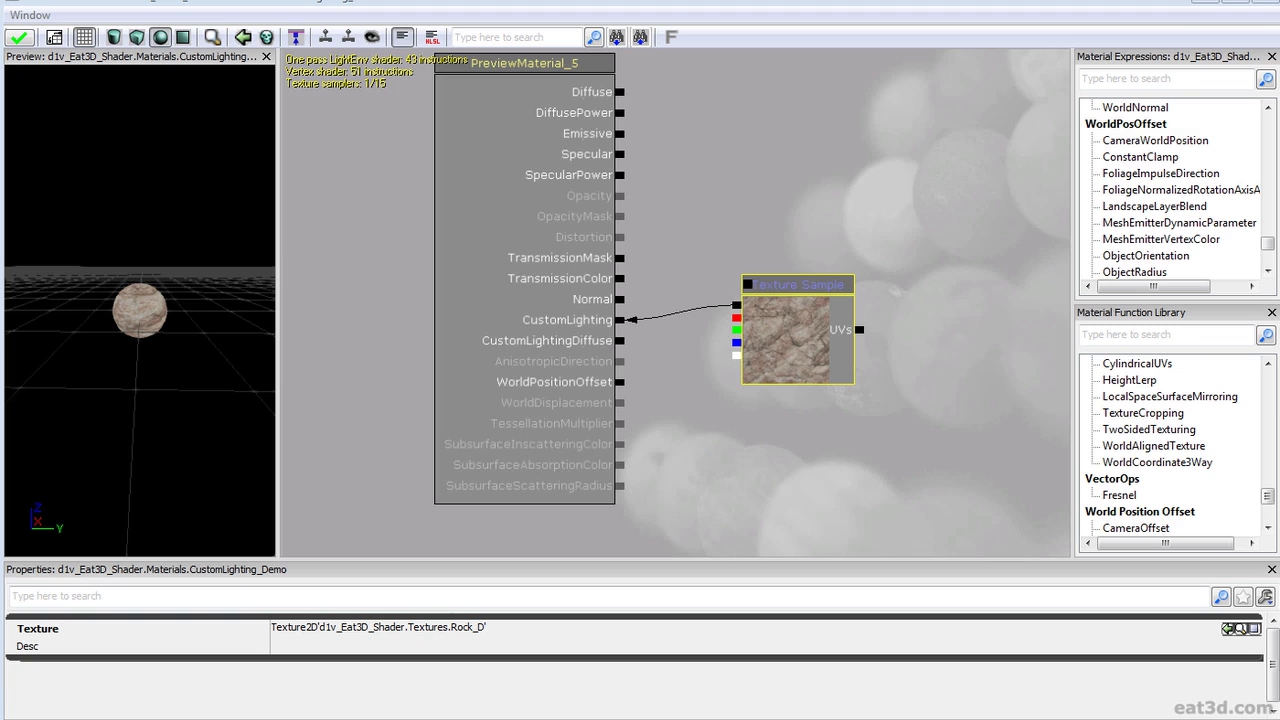
click(797, 309)
ctrl+drag(797, 309, 626, 338)
scroll(626, 338, down, 2)
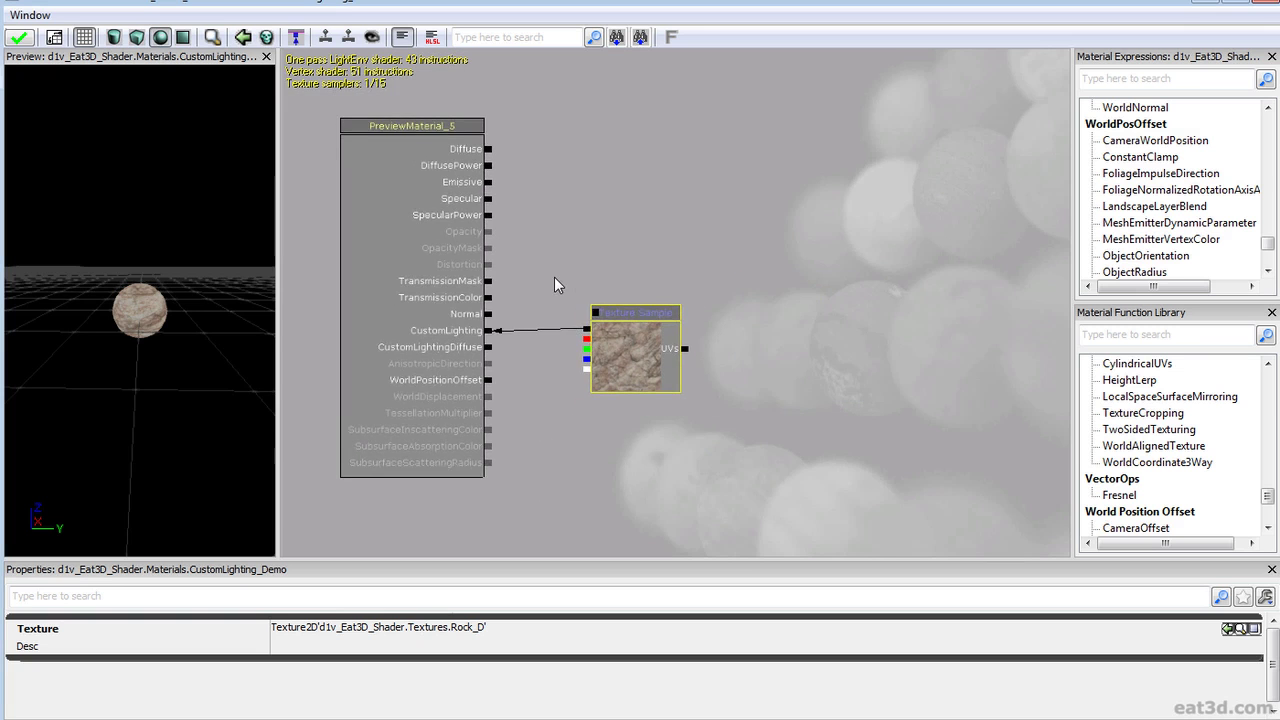
scroll(560, 284, up, 2)
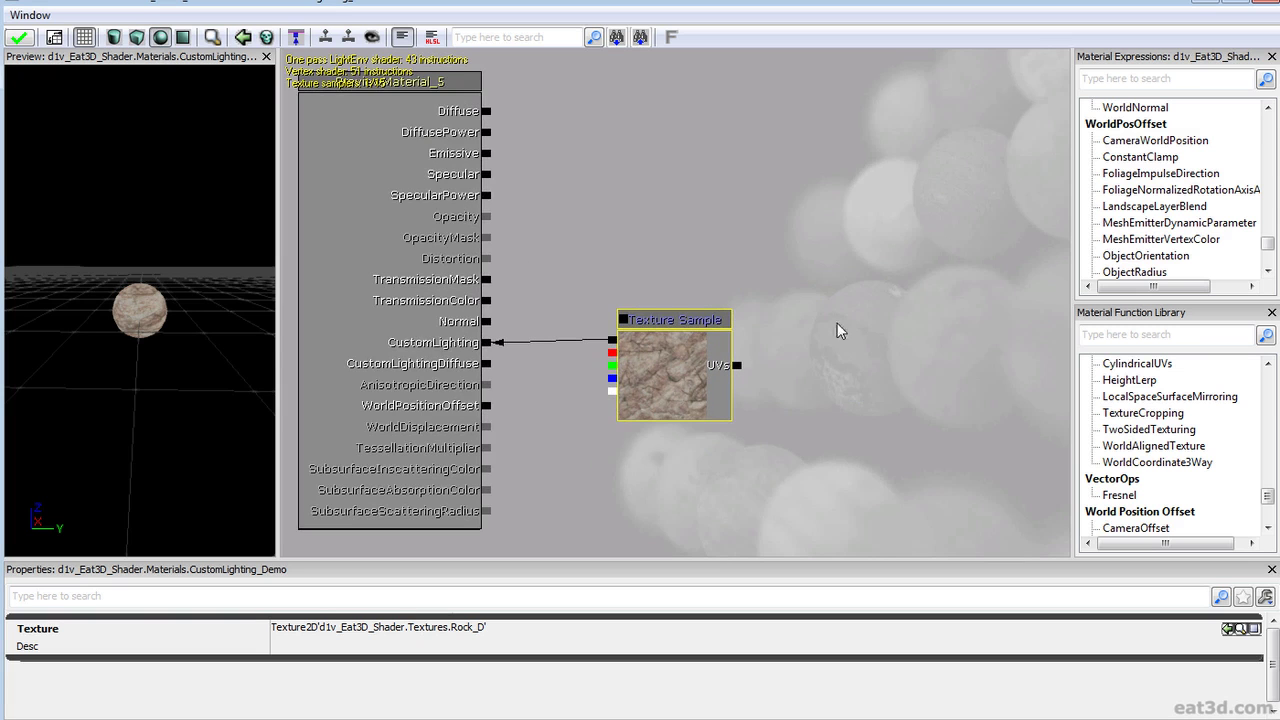
Search the material expressions for "dot" and place a DotProduct node in the empty area beyond the Texture Sample
click(1172, 79)
text(dot)
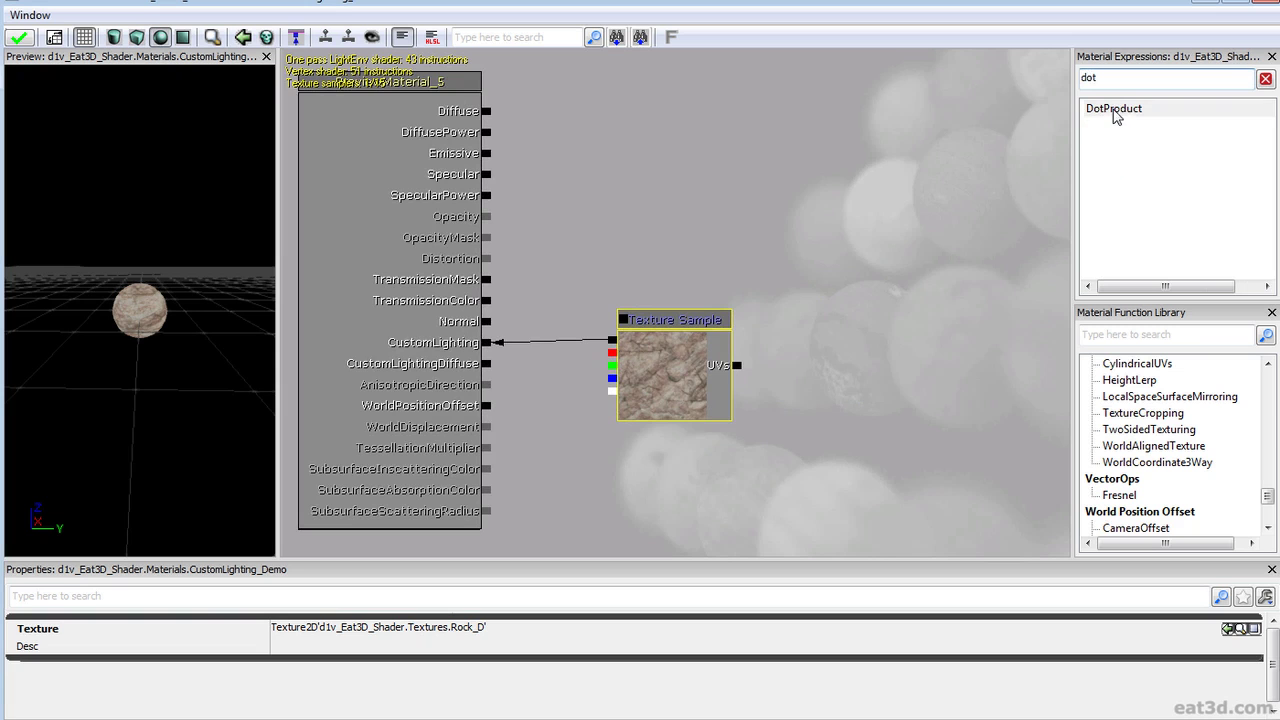
drag(941, 185, 921, 187)
drag(988, 218, 678, 319)
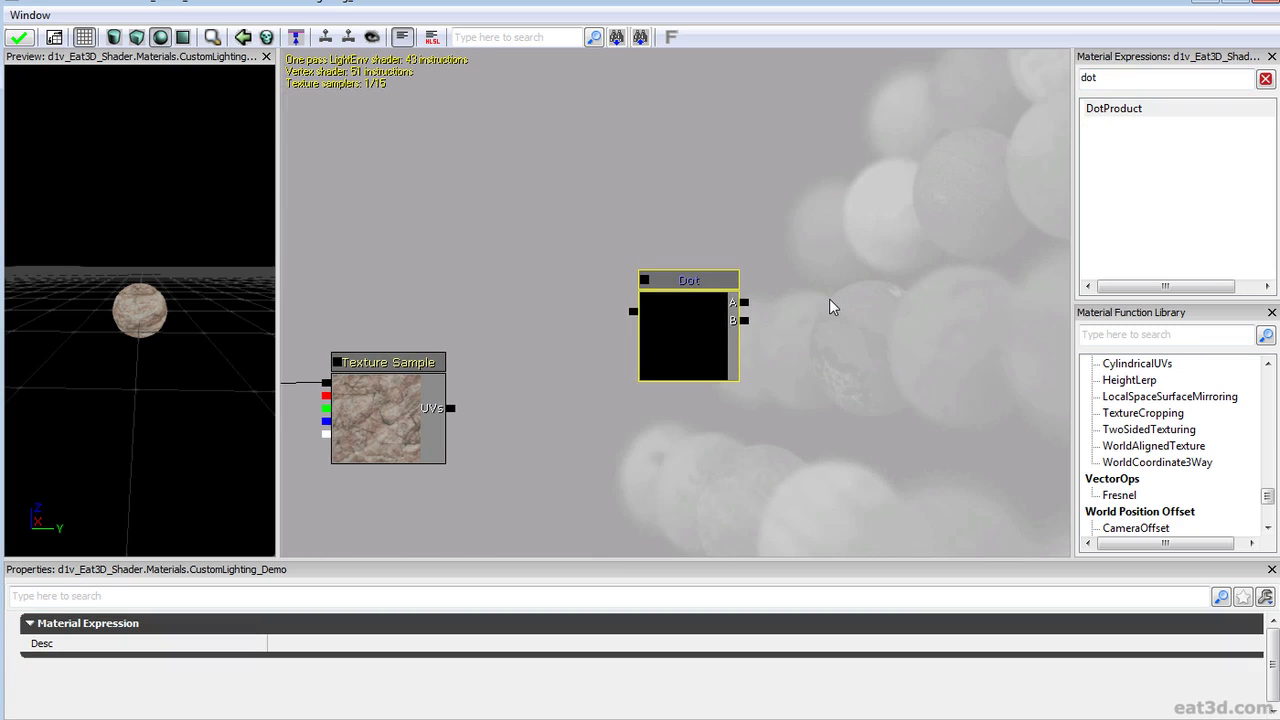
mouse_move(874, 218)
mouse_down()
mouse_move(822, 222)
mouse_move(856, 213)
mouse_up()
Add a Constant3Vector node with its B value set to 1 and place it up and beyond the Dot node
drag(1164, 76, 998, 94)
text(3)
click(1158, 110)
drag(1158, 116, 971, 240)
click(310, 663)
text(1)
key(Return)
ctrl+drag(874, 262, 892, 258)
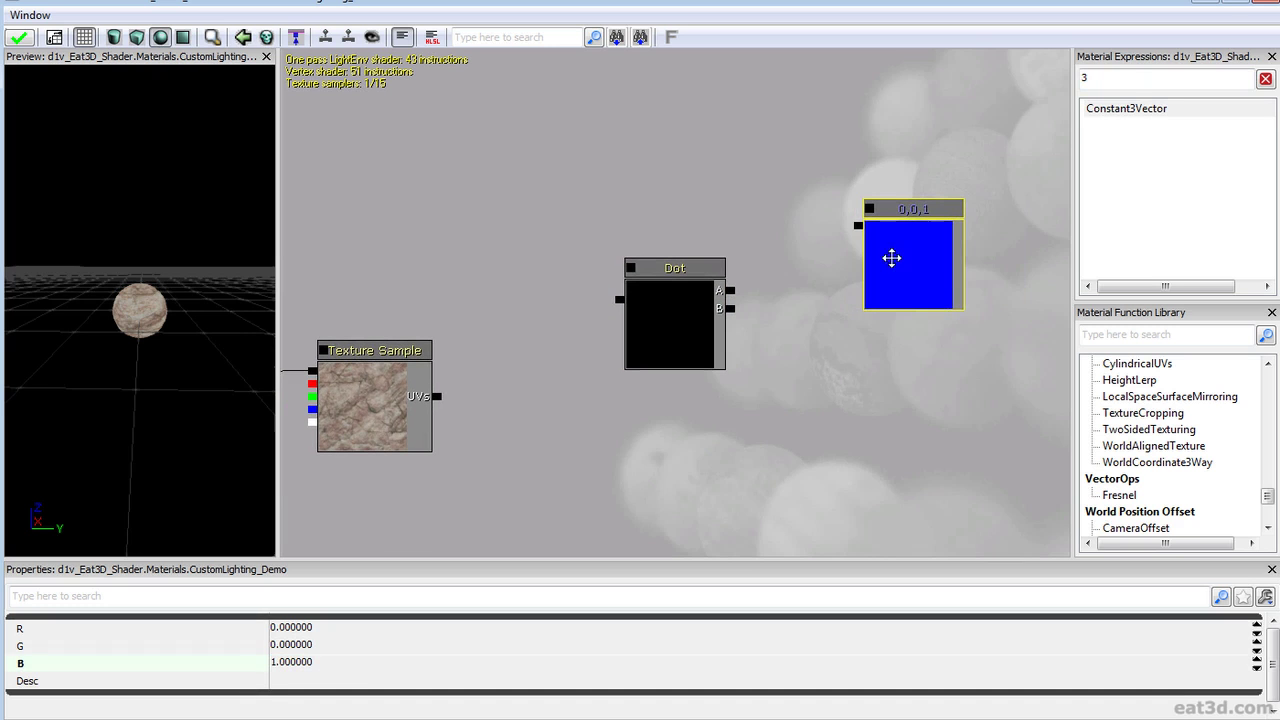
Search the expressions for "tra" and add a Transform node just below the 0,0,1 vector
drag(1136, 80, 746, 132)
text(tra)
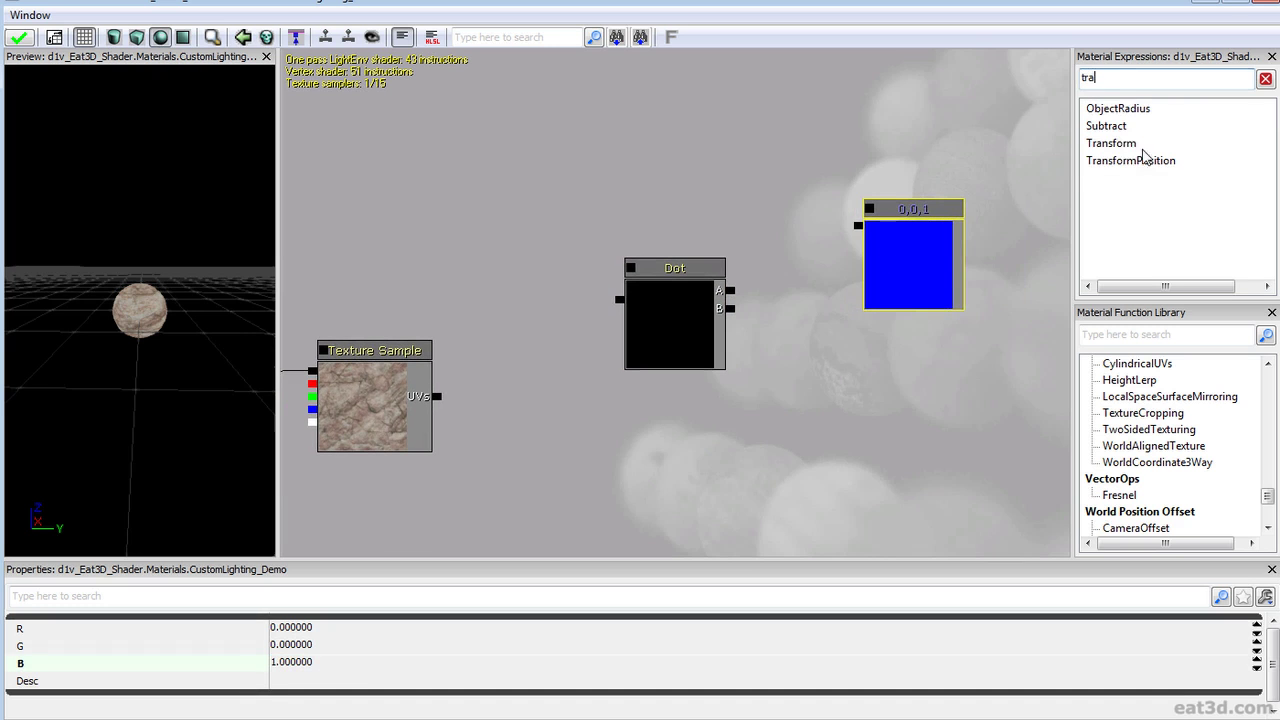
drag(1117, 142, 827, 391)
ctrl+drag(877, 430, 763, 420)
Connect the 0,0,1 vector to Dot input A and the Vector Transform's input, and connect the Vector Transform to Dot input B
drag(841, 380, 809, 271)
click(787, 269)
drag(716, 391, 773, 242)
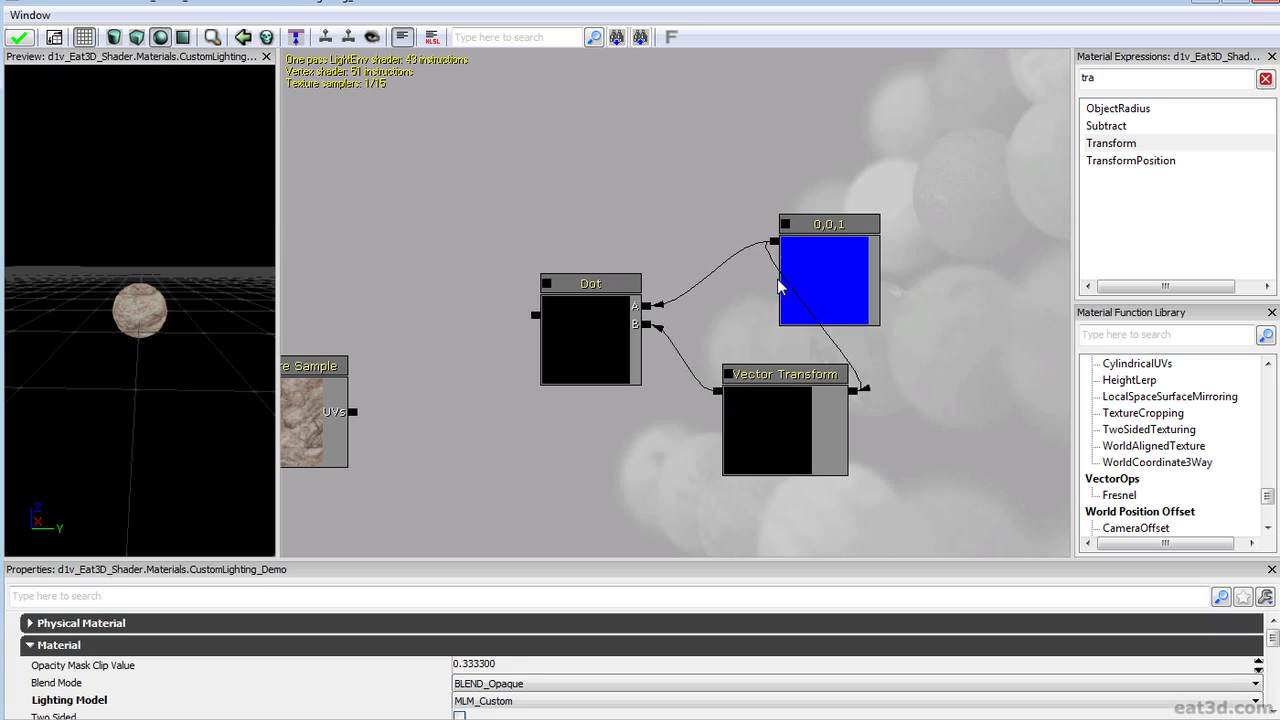
click(781, 410)
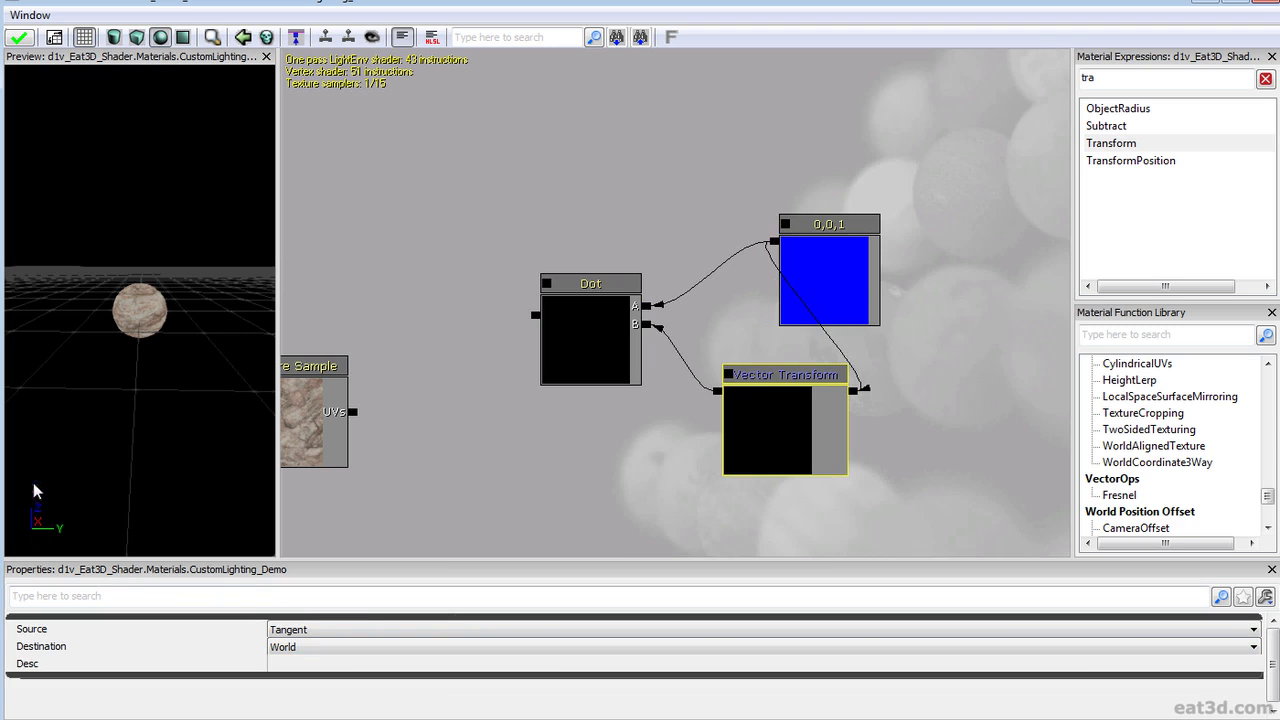
Move the Dot, 0,0,1 and Vector Transform nodes above the Texture Sample and connect the Dot output to CustomLighting
click(810, 260)
ctrl+drag(810, 260, 771, 262)
drag(545, 364, 755, 315)
ctrl+alt+drag(720, 488, 1058, 107)
ctrl+drag(954, 265, 828, 151)
drag(790, 242, 1038, 271)
drag(867, 183, 558, 369)
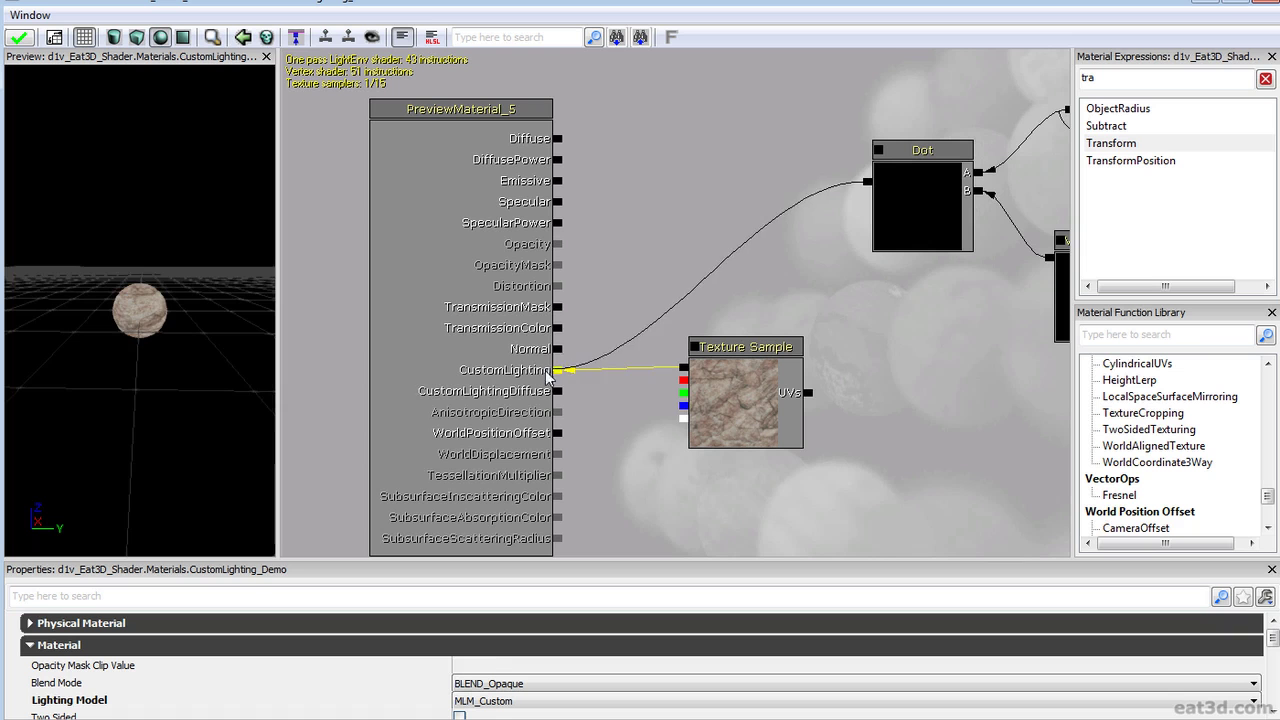
Examine the Dot product shading on the preview sphere from several viewing angles and distances
drag(140, 300, 165, 305)
right_drag(165, 305, 165, 390)
drag(140, 300, 200, 290)
right_drag(200, 290, 200, 330)
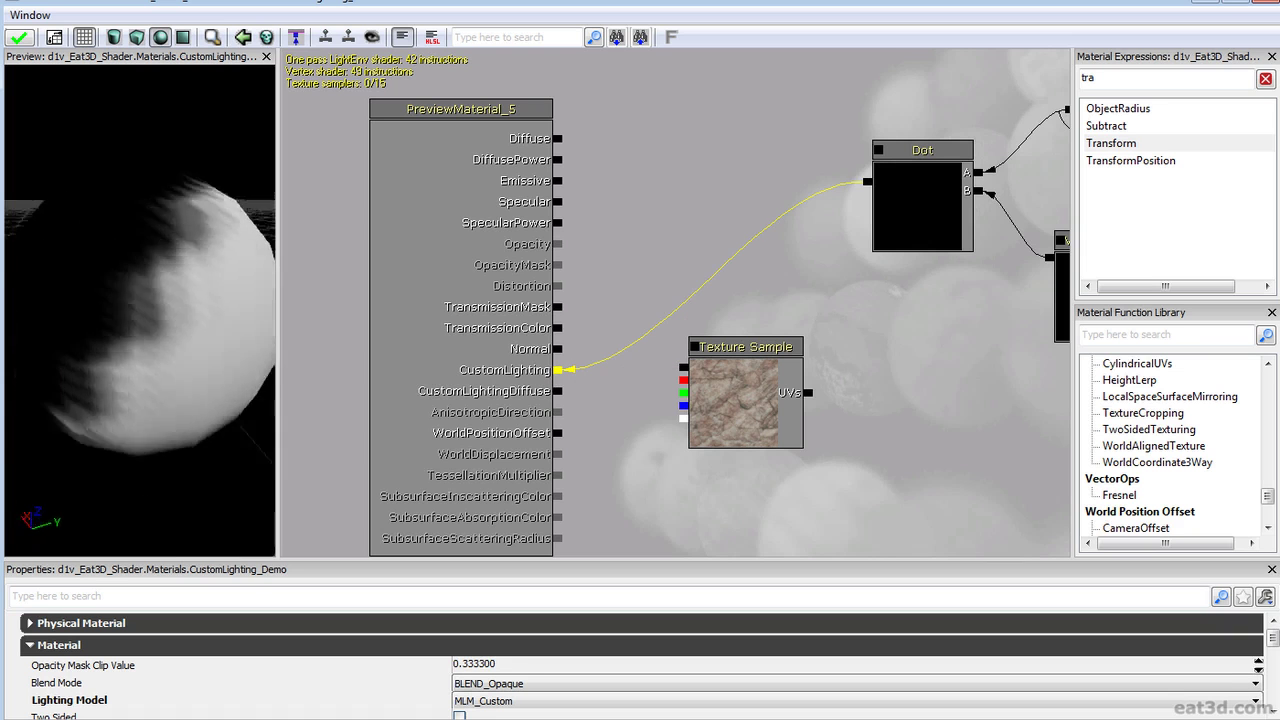
drag(200, 330, 110, 345)
right_drag(110, 345, 110, 300)
drag(140, 300, 166, 330)
right_drag(166, 330, 166, 414)
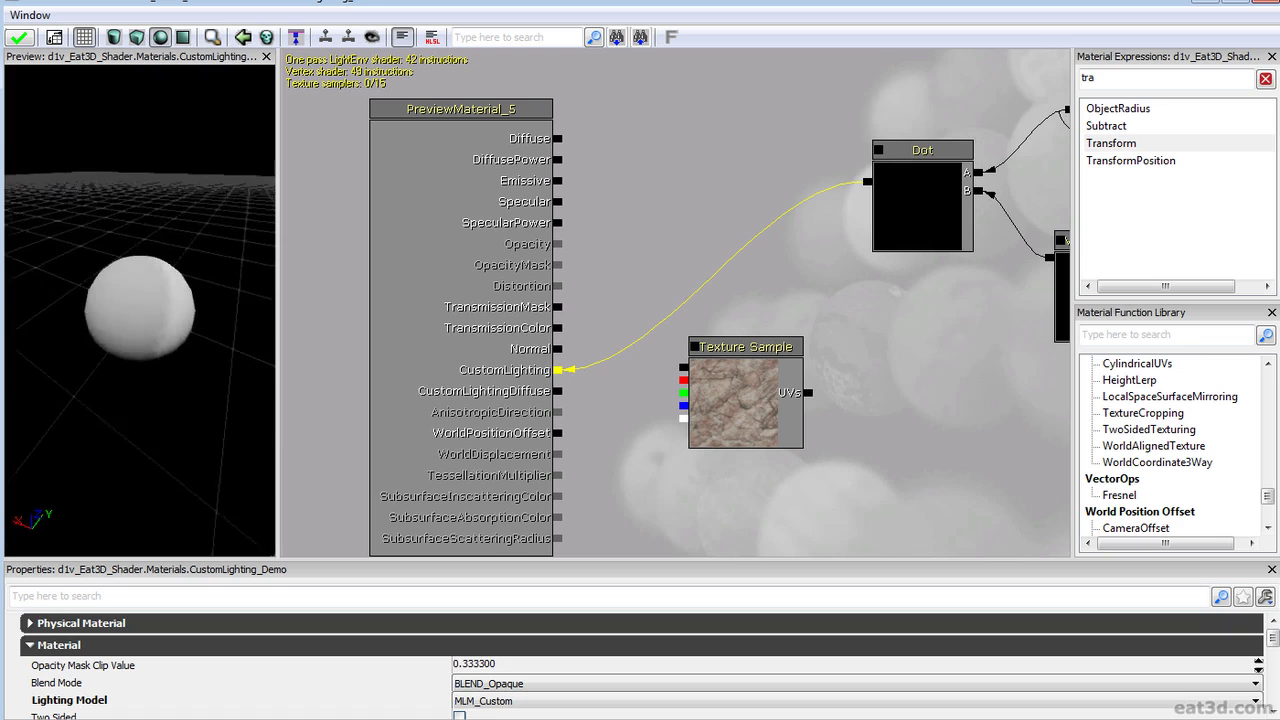
drag(166, 414, 166, 370)
drag(205, 143, 240, 160)
Search for "clamp", add a ConstantClamp node between the material and Dot nodes, and delete the unneeded Clamp node
drag(727, 315, 554, 320)
double_click(1123, 77)
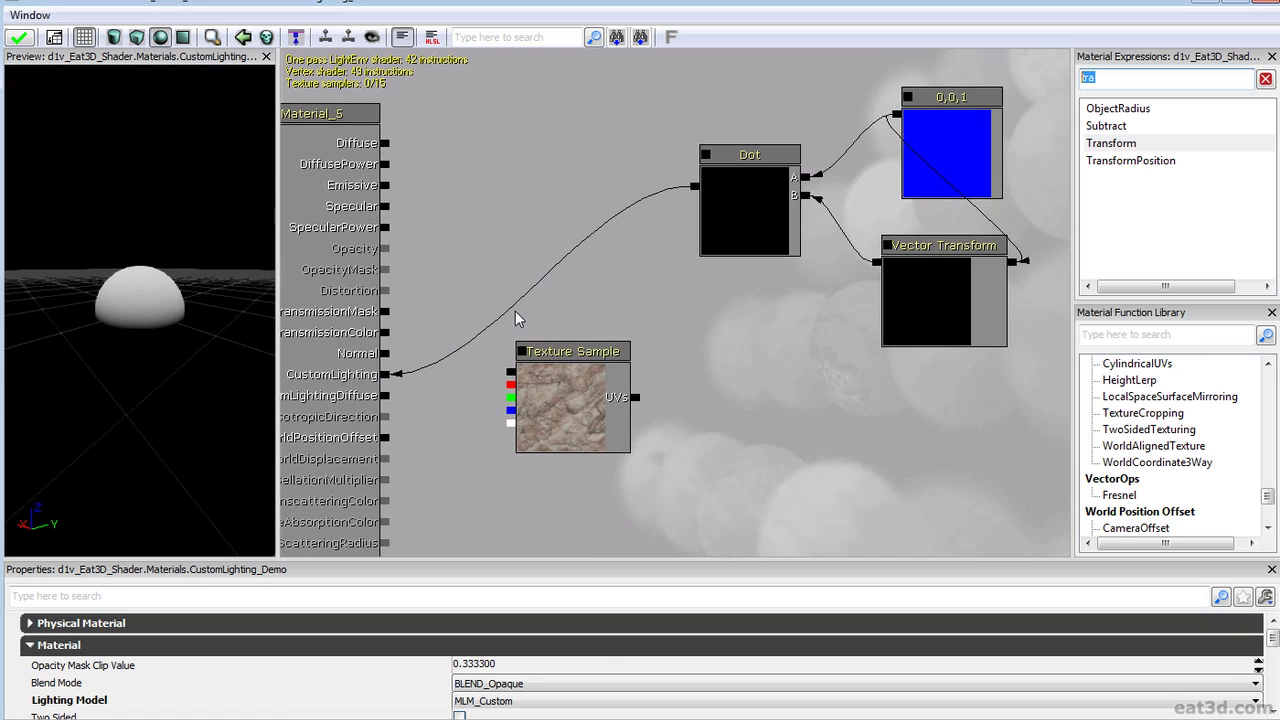
text(clamp)
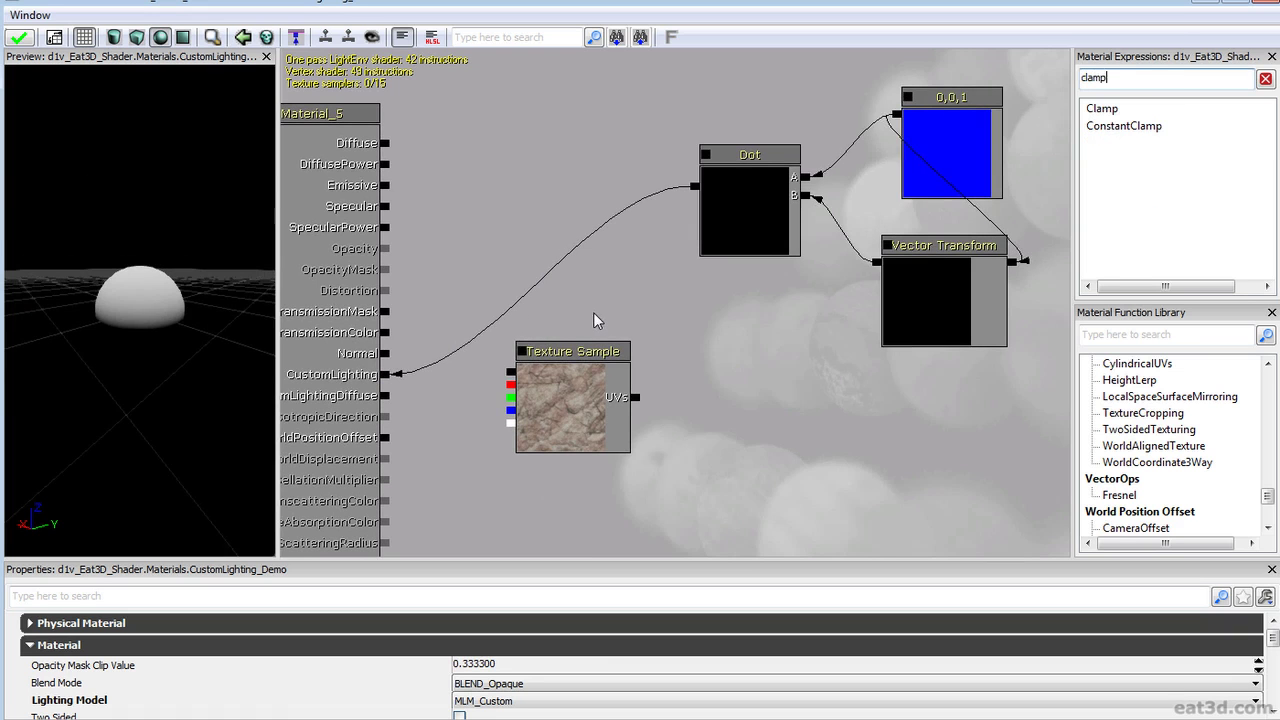
drag(560, 235, 560, 235)
drag(1115, 125, 517, 179)
click(615, 308)
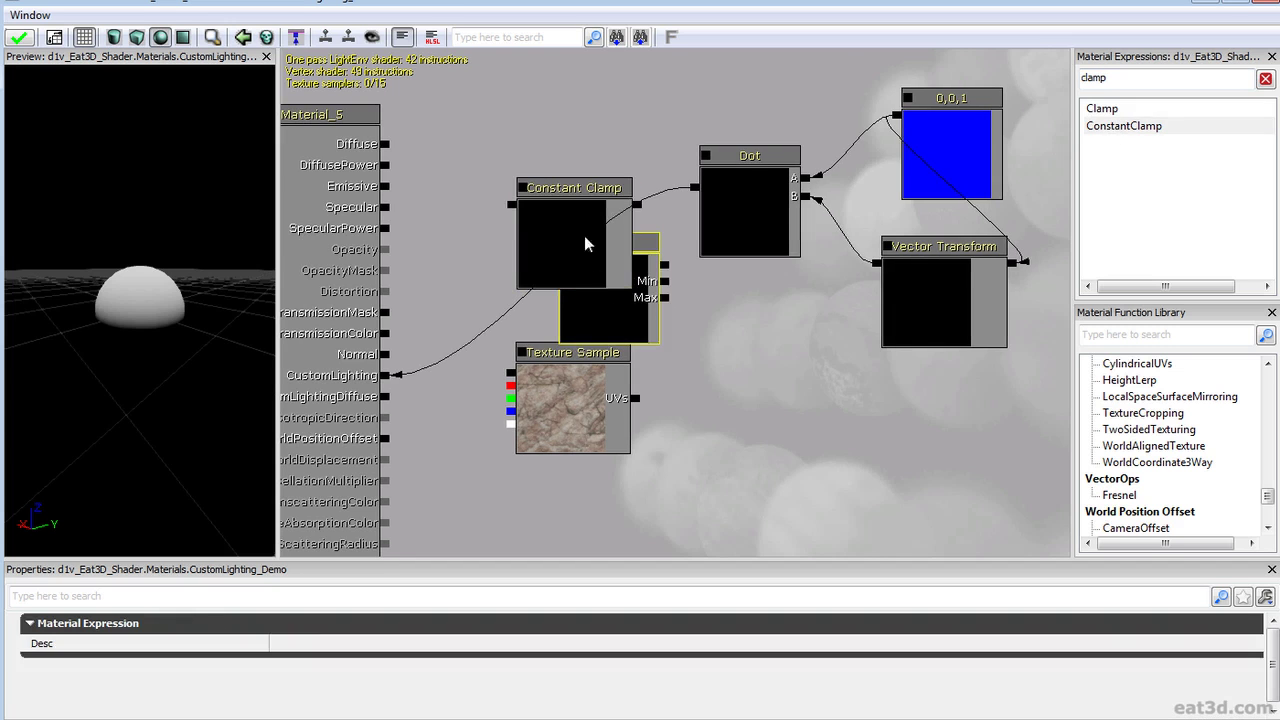
key(Delete)
Connect the Dot output to the Constant Clamp and the Constant Clamp output to CustomLighting
drag(635, 205, 690, 190)
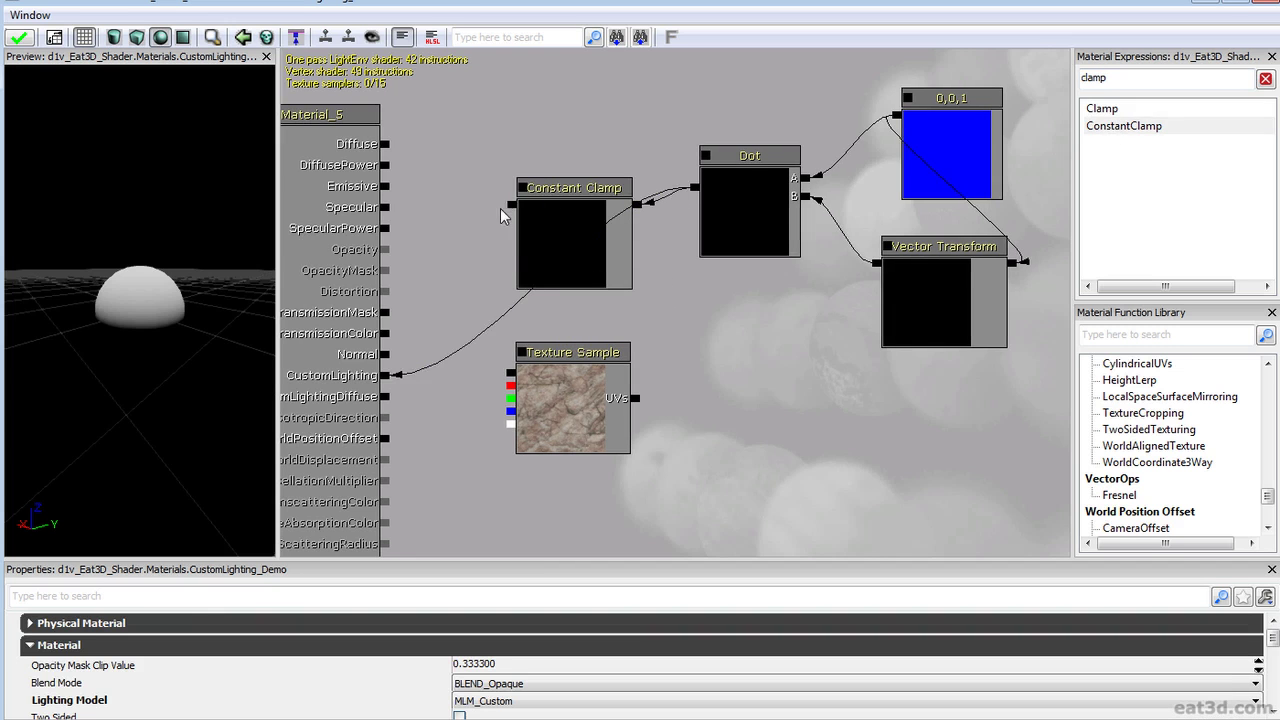
drag(513, 213, 368, 376)
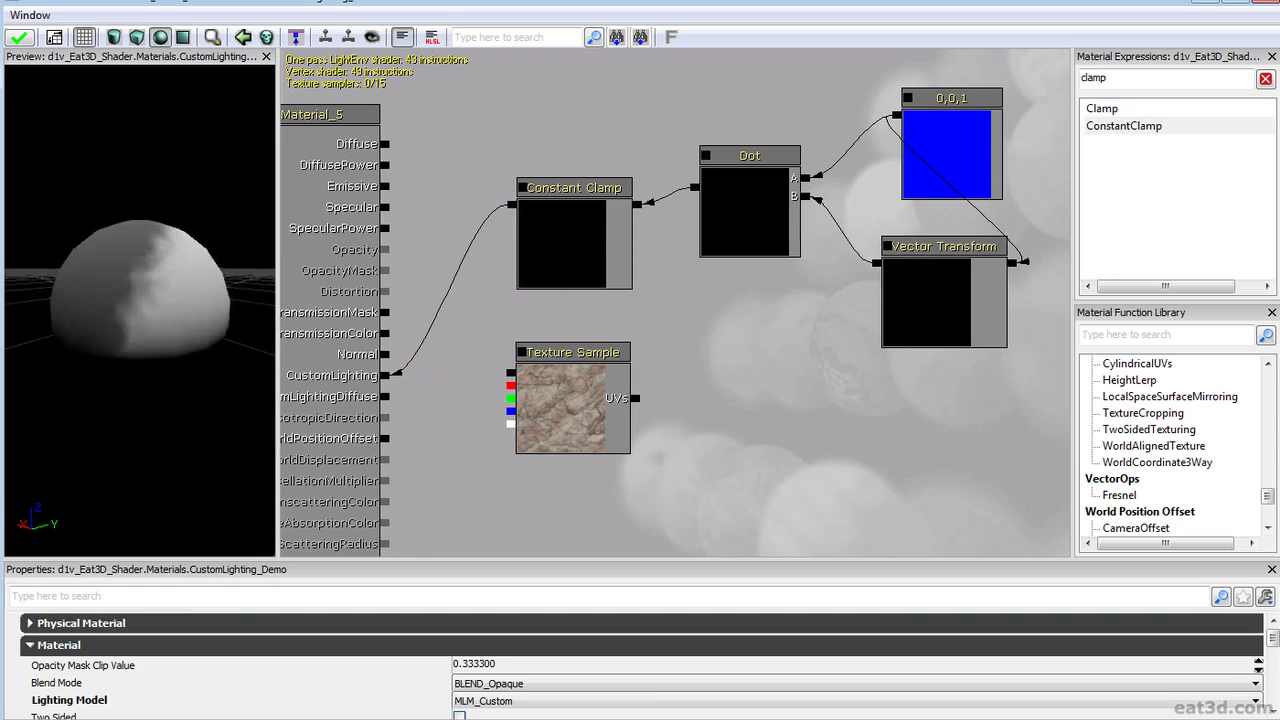
scroll(676, 300, down, 3)
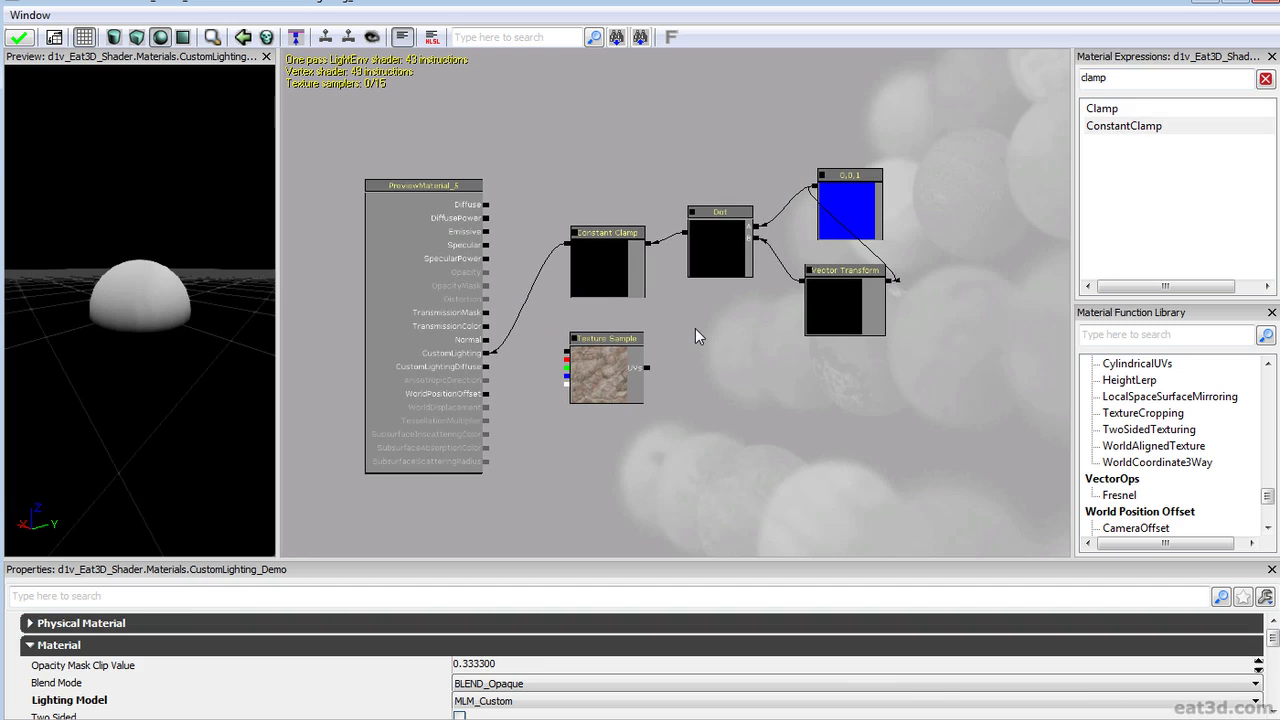
Nudge the 0,0,1 vector node closer to the Dot node and apply the material changes
click(838, 214)
ctrl+drag(831, 212, 822, 208)
drag(741, 201, 670, 229)
scroll(665, 239, up, 1)
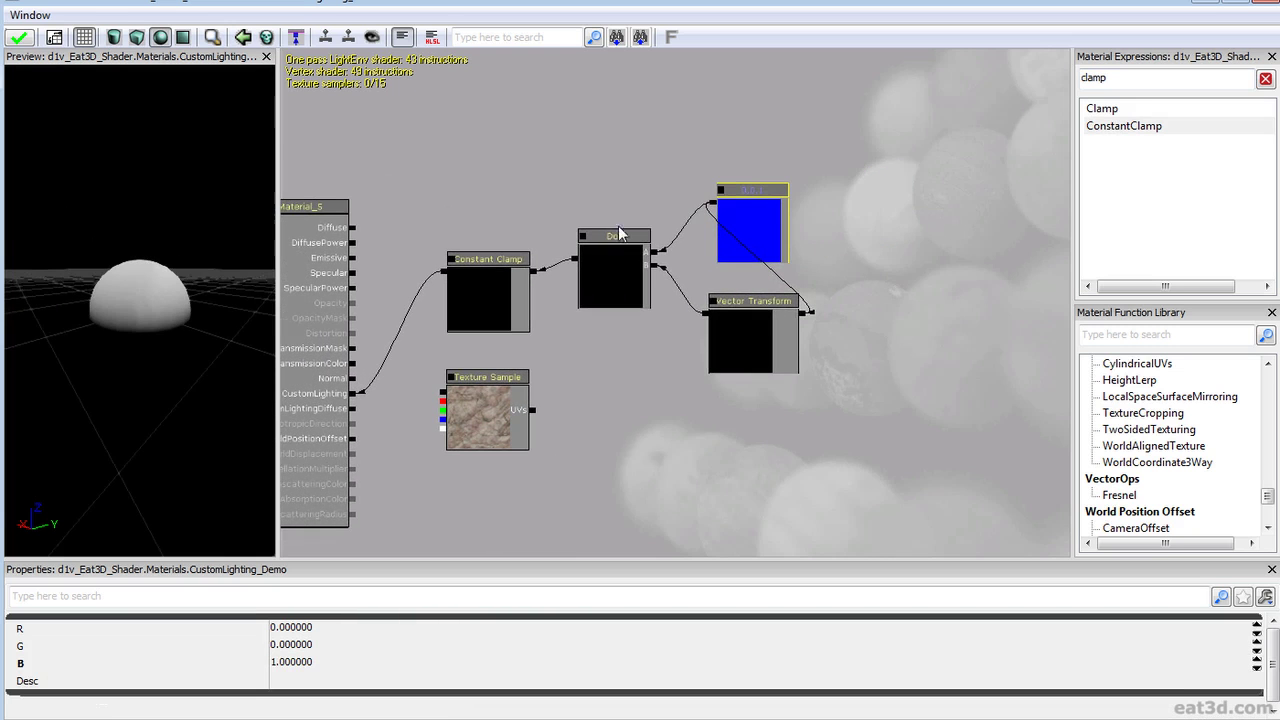
click(19, 38)
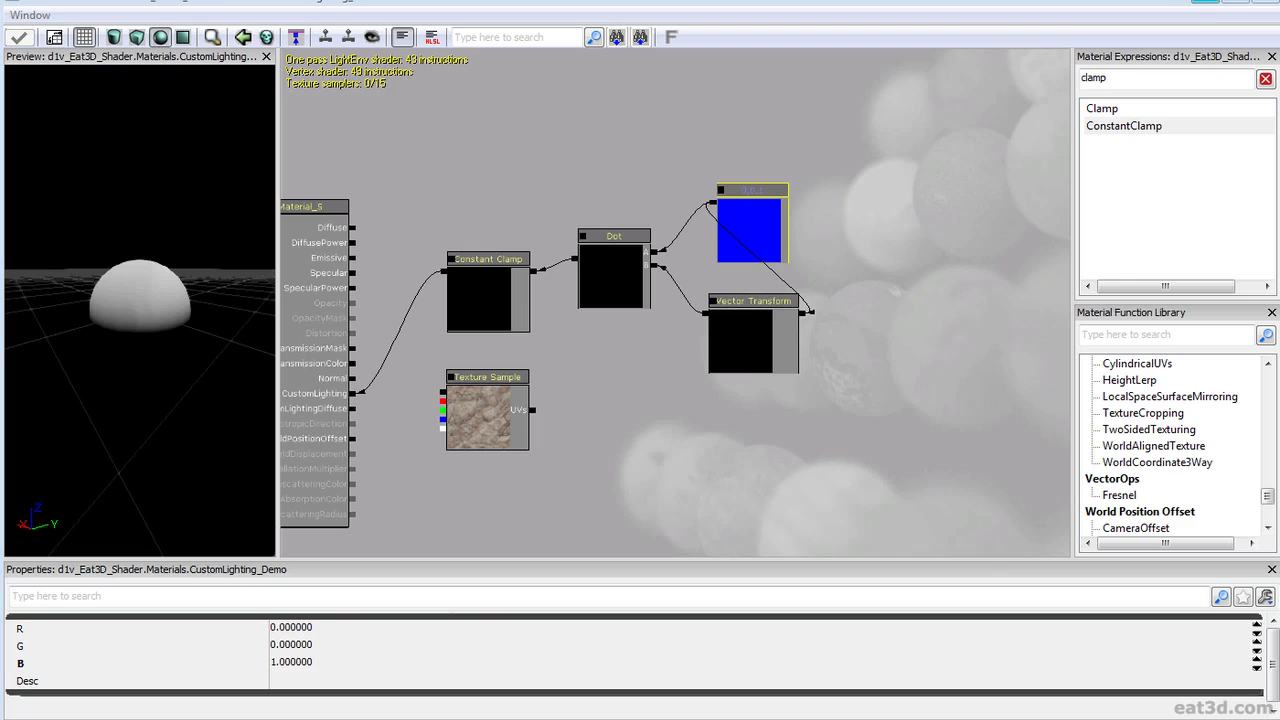
Minimize the material editor and examine the sphere and light arrows in the level's perspective view
click(1202, 4)
right_drag(540, 490, 540, 535)
middle_drag(437, 535, 430, 513)
drag(437, 513, 437, 441)
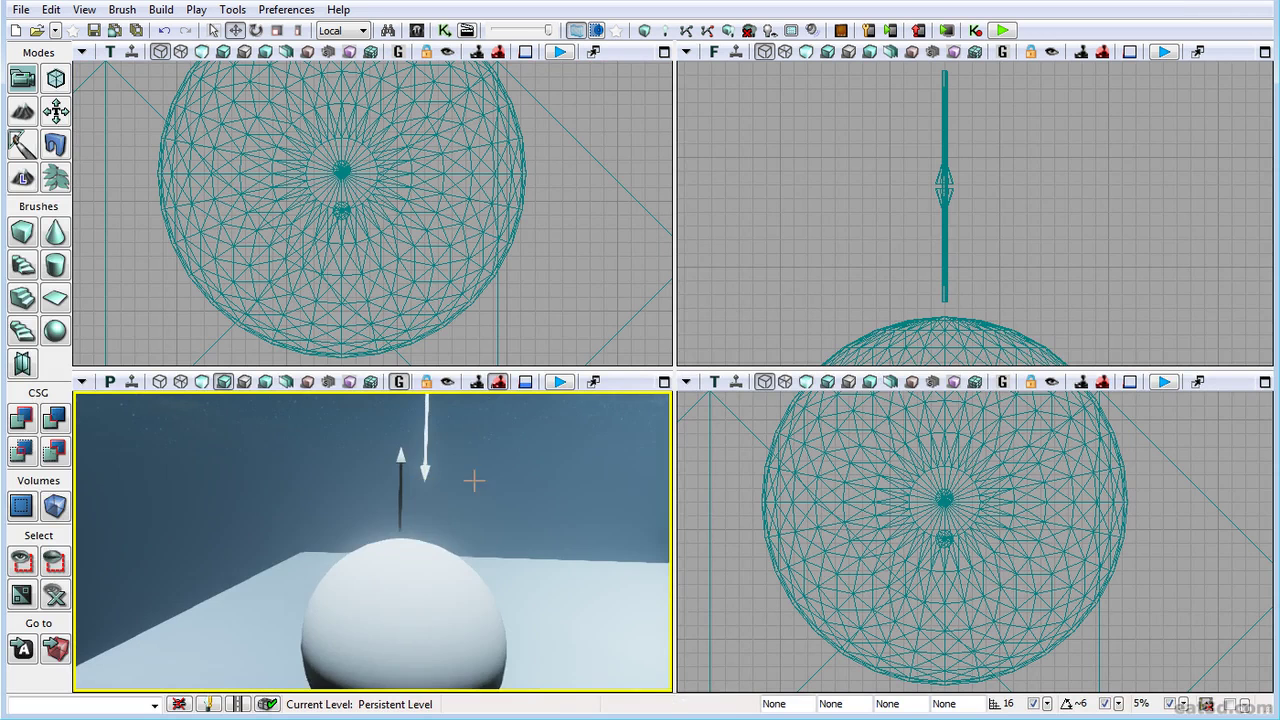
middle_drag(447, 477, 455, 458)
drag(491, 499, 491, 437)
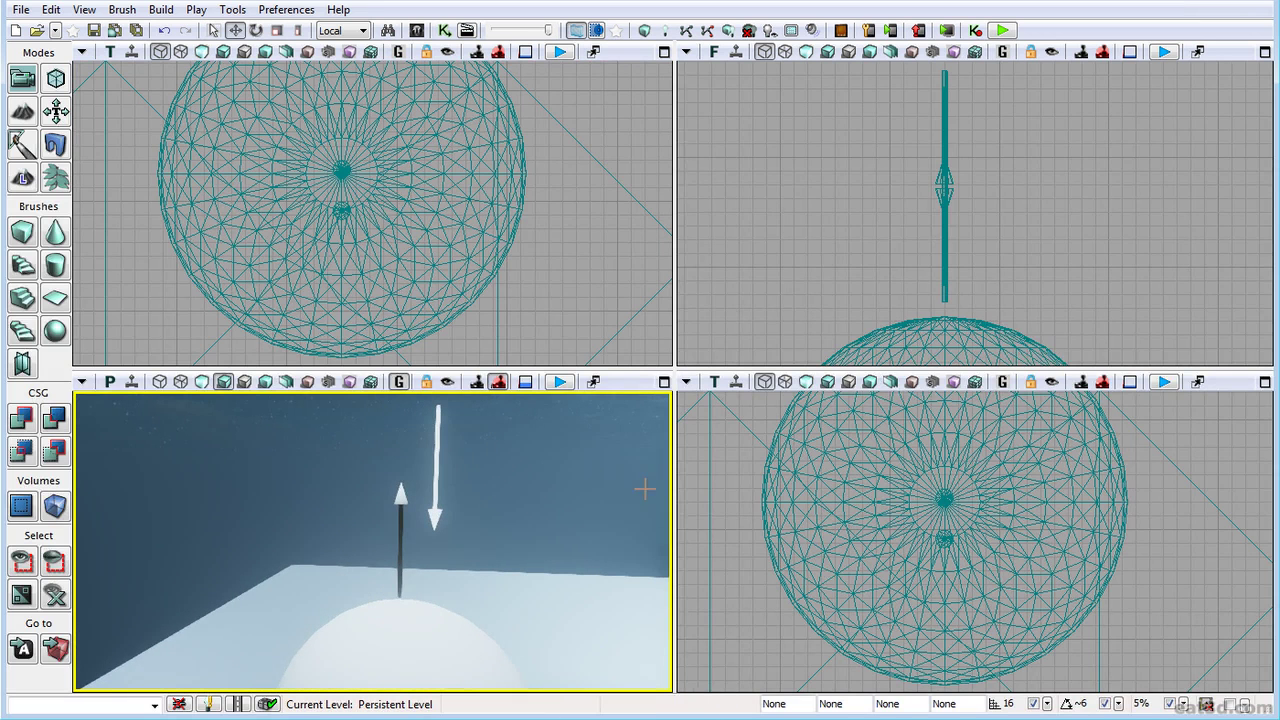
Examine the sphere's shading from its top down to its underside in the perspective view
middle_drag(447, 577, 450, 578)
drag(450, 578, 453, 545)
middle_drag(453, 545, 453, 610)
drag(453, 610, 400, 660)
click(346, 597)
drag(346, 597, 375, 590)
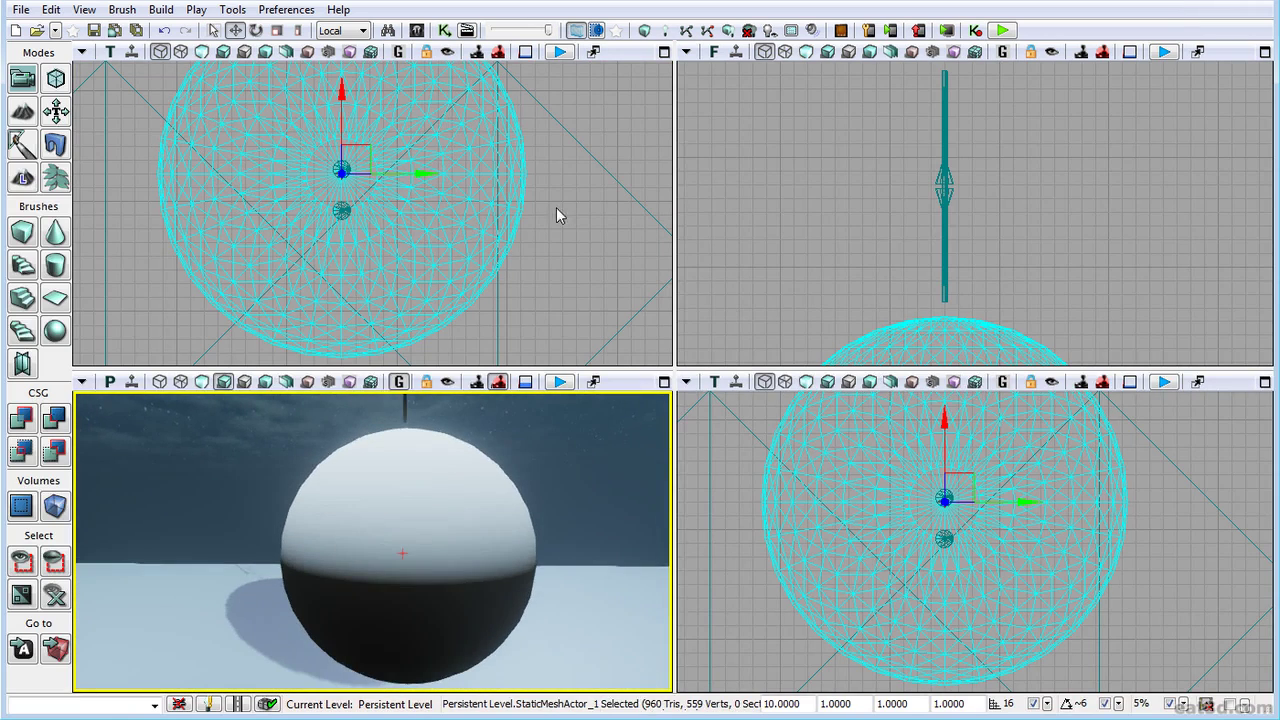
click(545, 172)
right_drag(545, 436, 525, 400)
drag(525, 400, 404, 657)
right_drag(404, 657, 404, 590)
drag(404, 590, 405, 445)
drag(424, 500, 429, 460)
Select the upward-pointing arrow and examine it against the top of the sphere
click(385, 556)
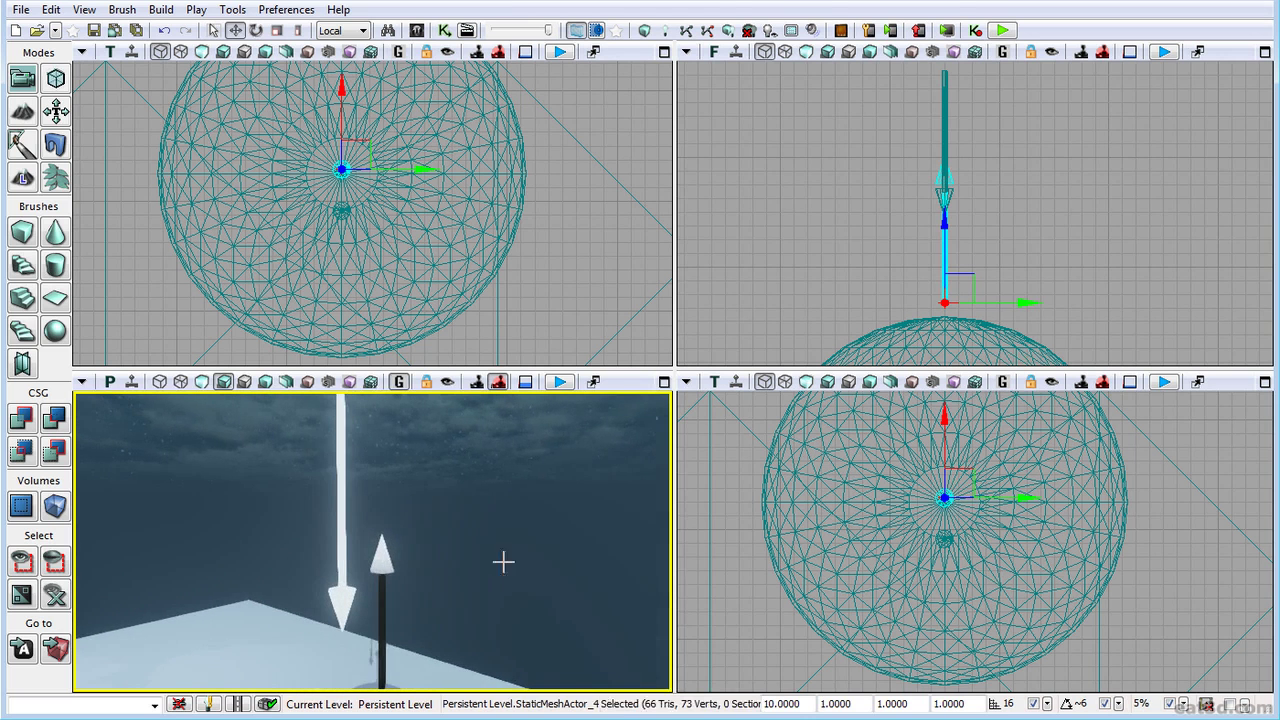
drag(487, 560, 470, 630)
drag(414, 598, 422, 586)
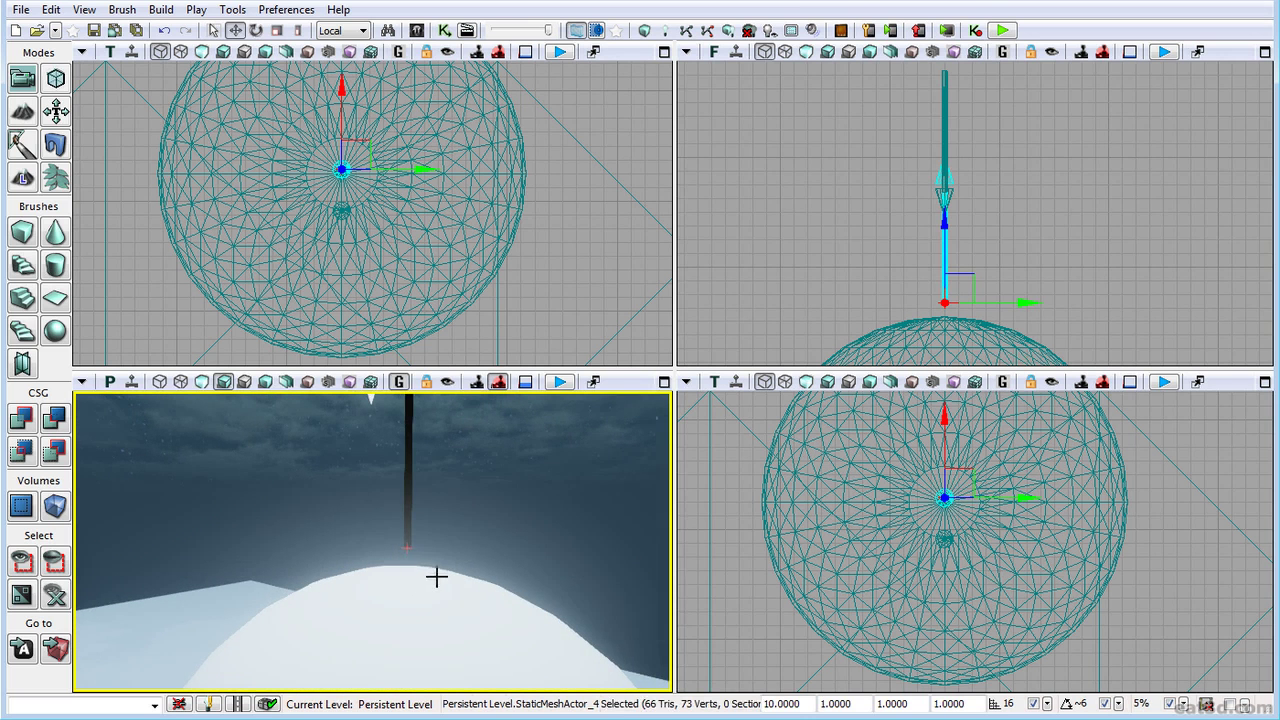
drag(496, 475, 431, 520)
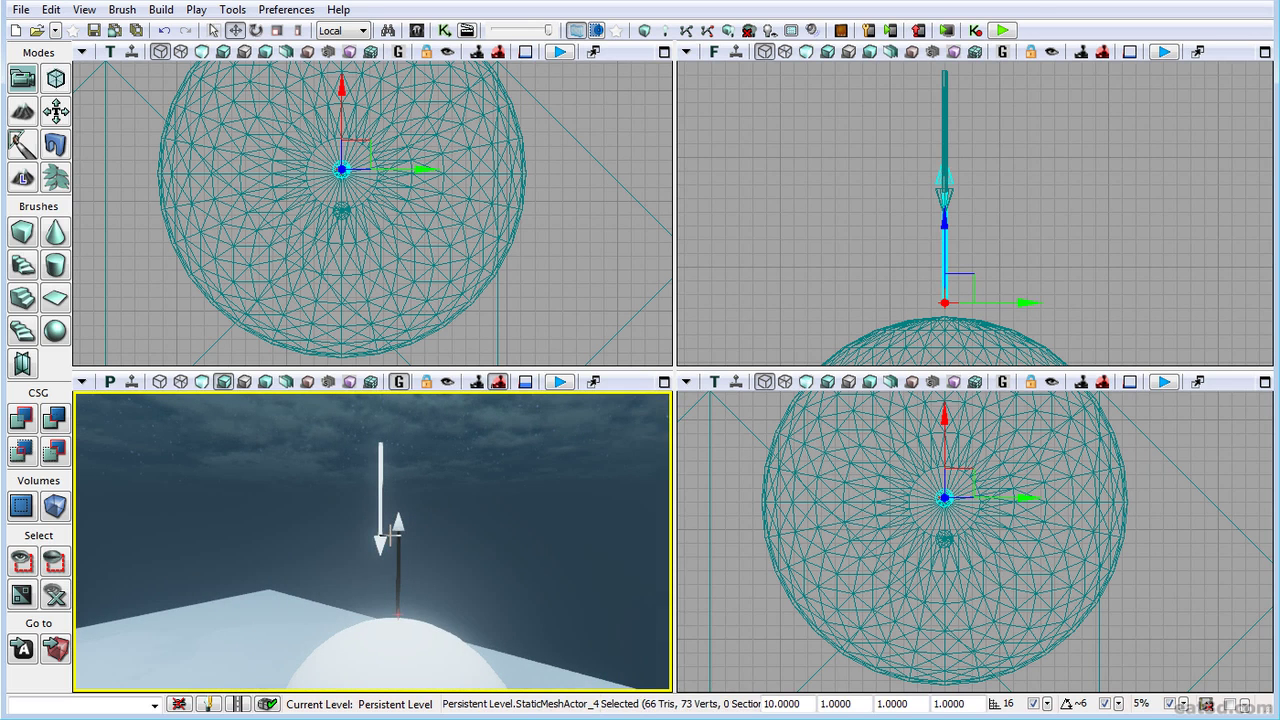
Select the downward-pointing arrow and turn on realtime updating in the perspective view
click(381, 544)
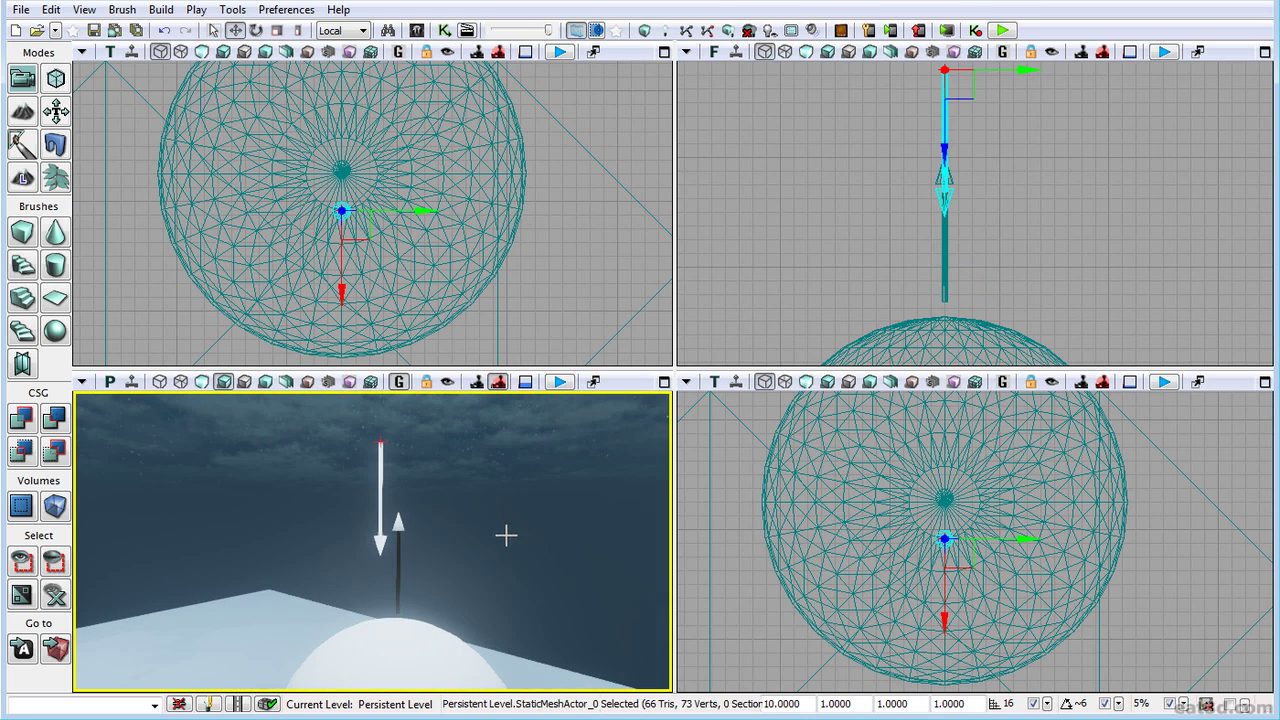
drag(920, 275, 878, 272)
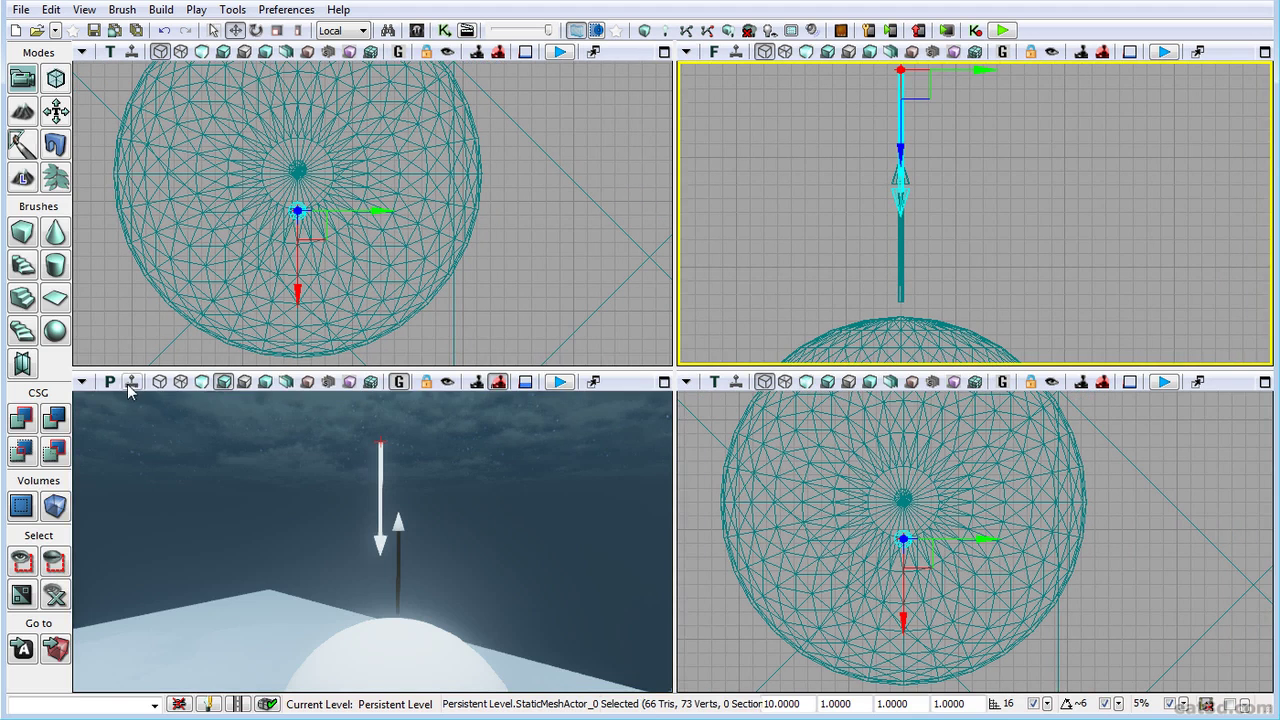
right_drag(435, 565, 412, 565)
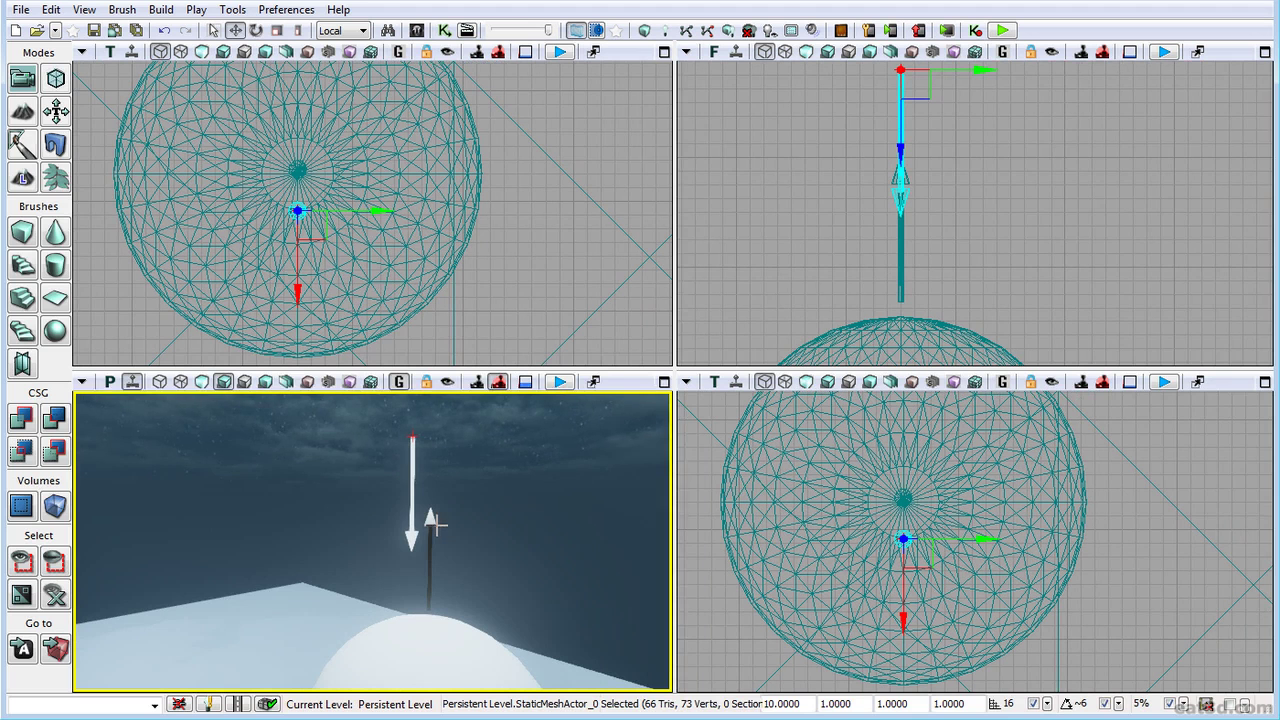
right_drag(432, 541, 432, 554)
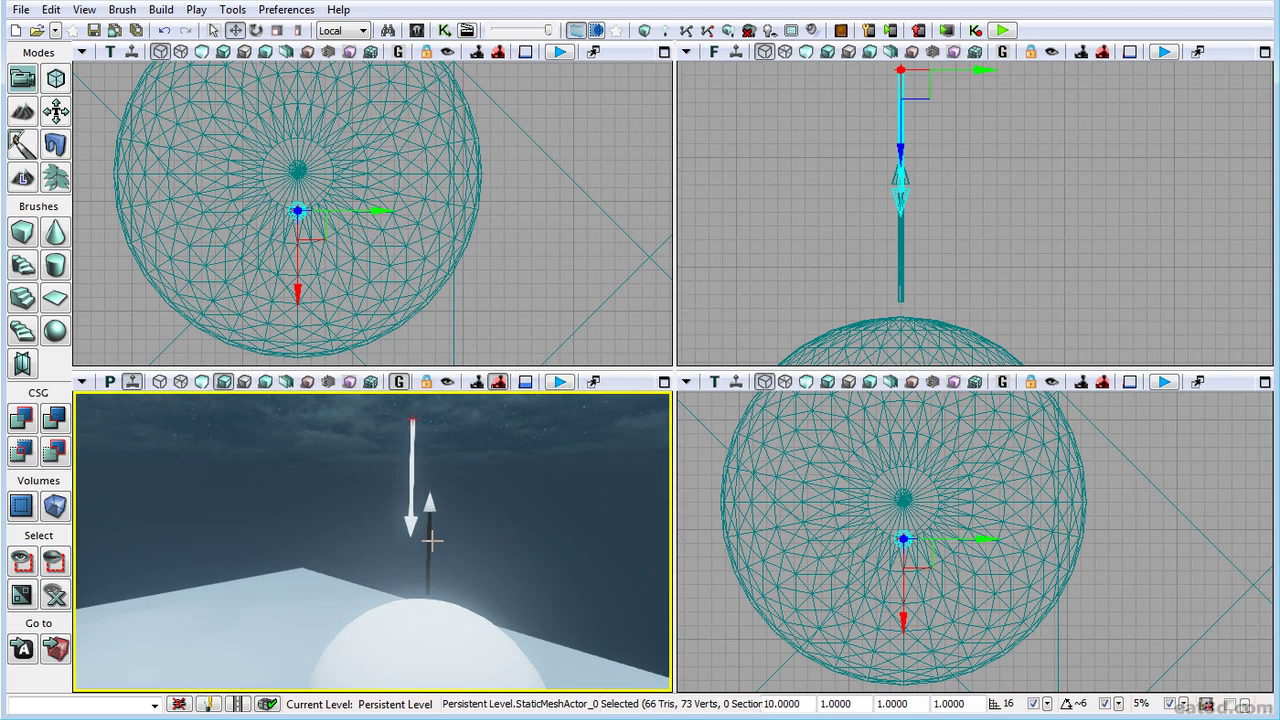
Switch the second Top viewport to a Side view of the arrows
drag(834, 326, 829, 342)
drag(880, 211, 855, 217)
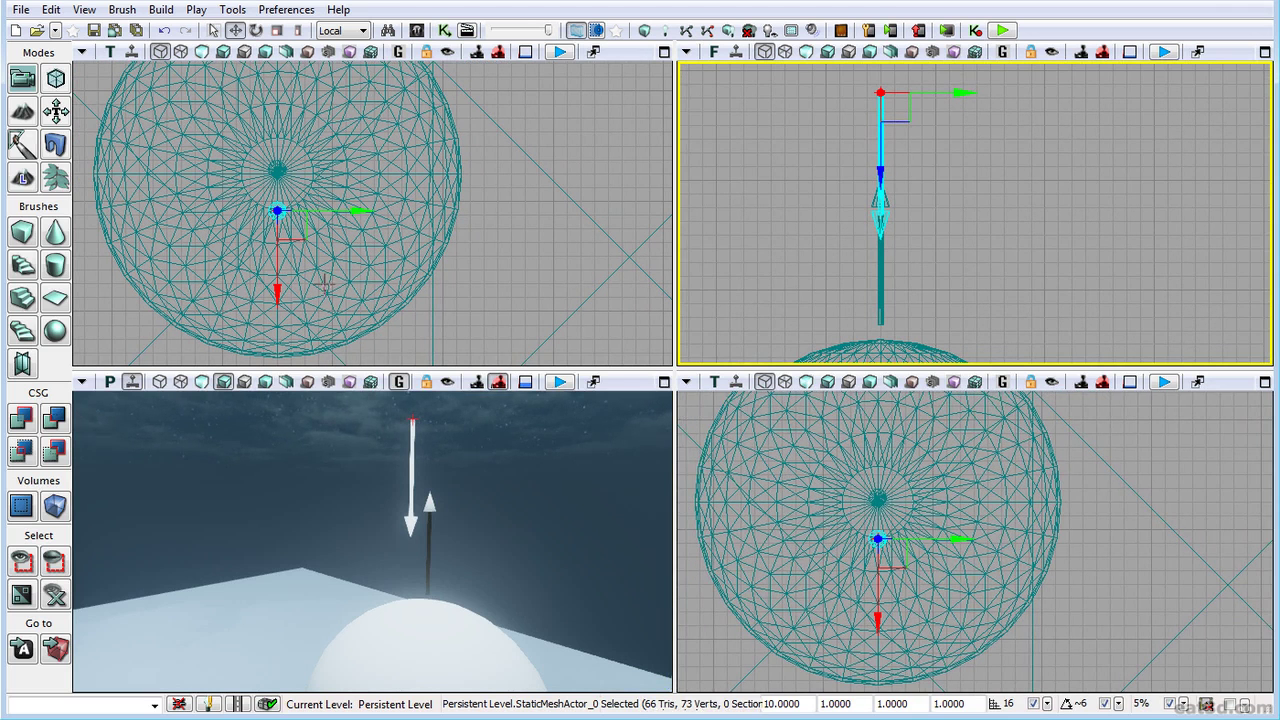
click(714, 382)
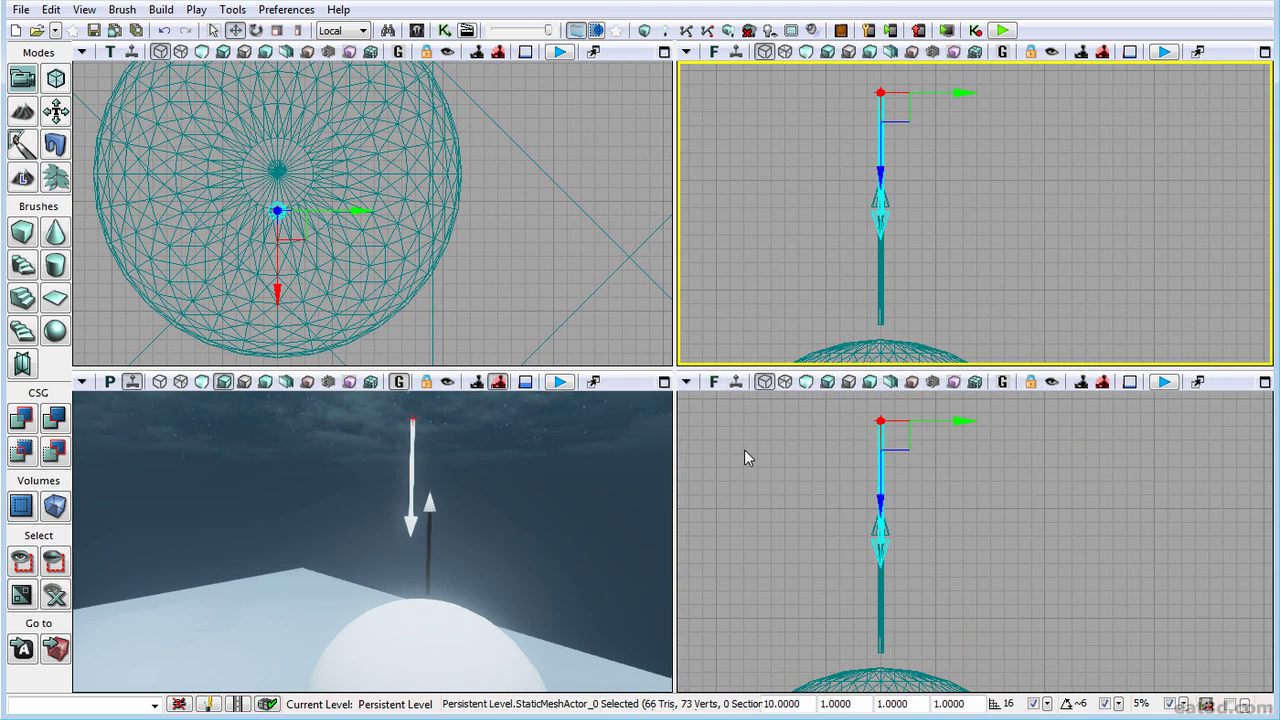
click(720, 387)
Switch to world axes and move the downward arrow so its tail sits at the base of the upward arrow
drag(952, 443, 980, 432)
key(ctrl+grave)
drag(1031, 540, 1034, 574)
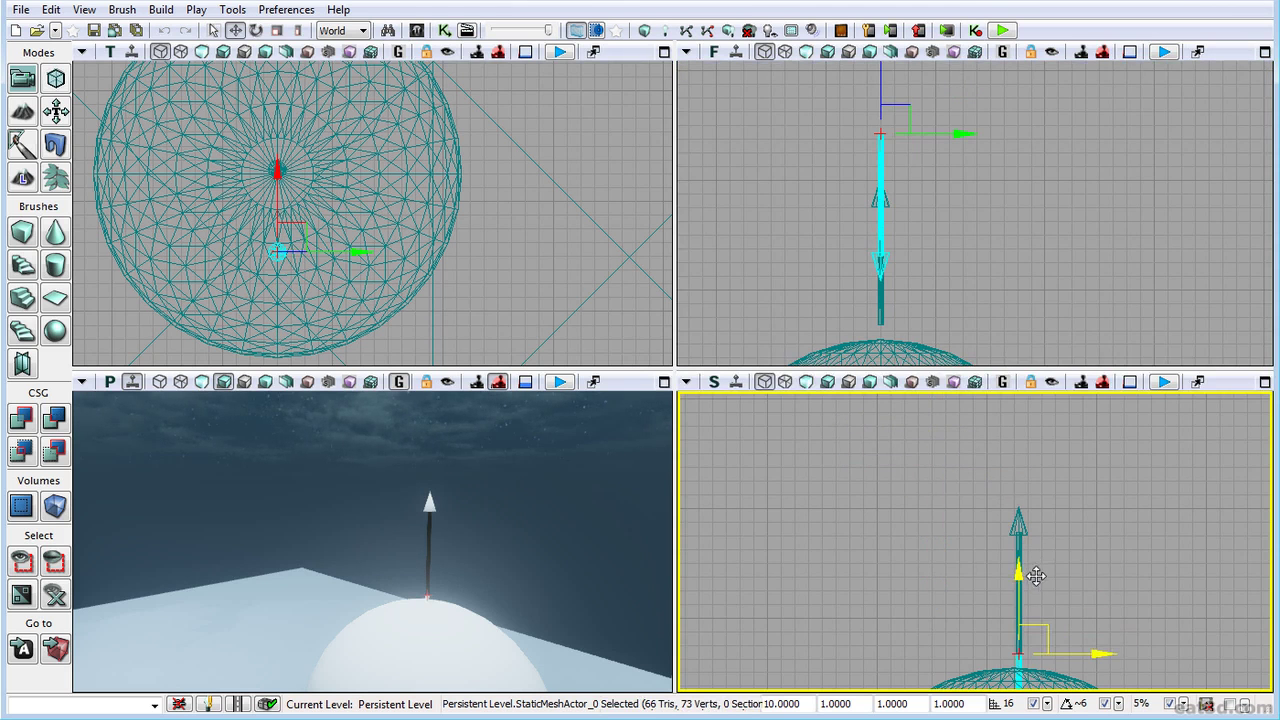
drag(857, 597, 811, 460)
Rotate the downward arrow in the side view until it lies horizontal, perpendicular to the upward arrow
key(space)
drag(897, 457, 1033, 437)
right_drag(597, 580, 480, 560)
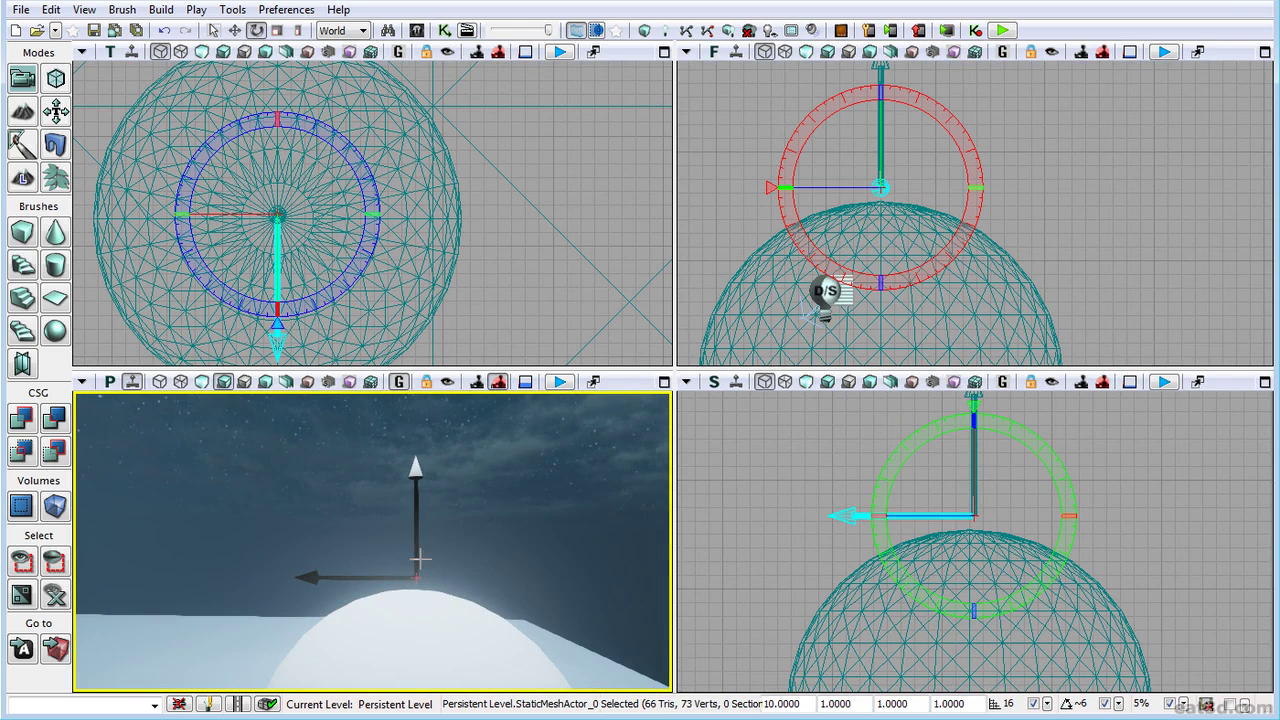
Move the horizontal arrow up and away from the upward arrow in the side view
key(space)
key(space)
drag(1000, 488, 930, 392)
right_drag(915, 491, 929, 555)
right_drag(950, 502, 963, 523)
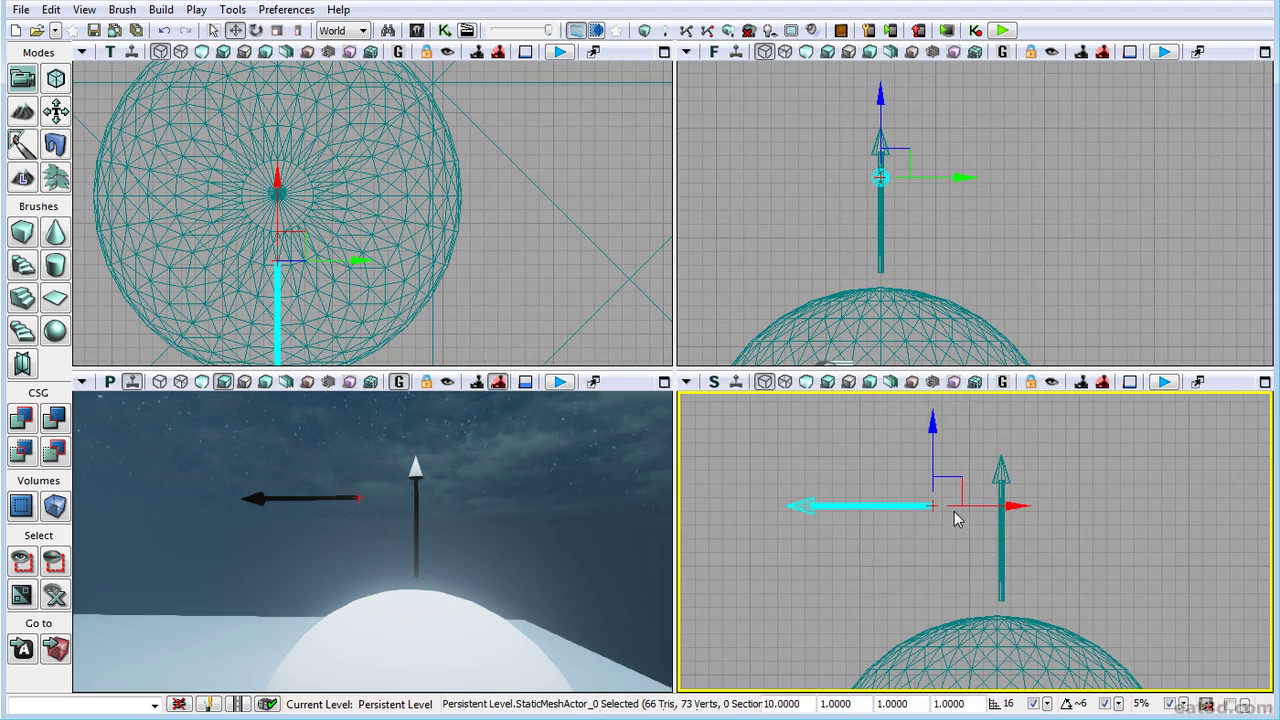
Rotate the horizontal arrow to point straight down and raise it alongside the upward arrow
key(space)
drag(849, 452, 879, 590)
key(space)
key(space)
drag(929, 437, 928, 383)
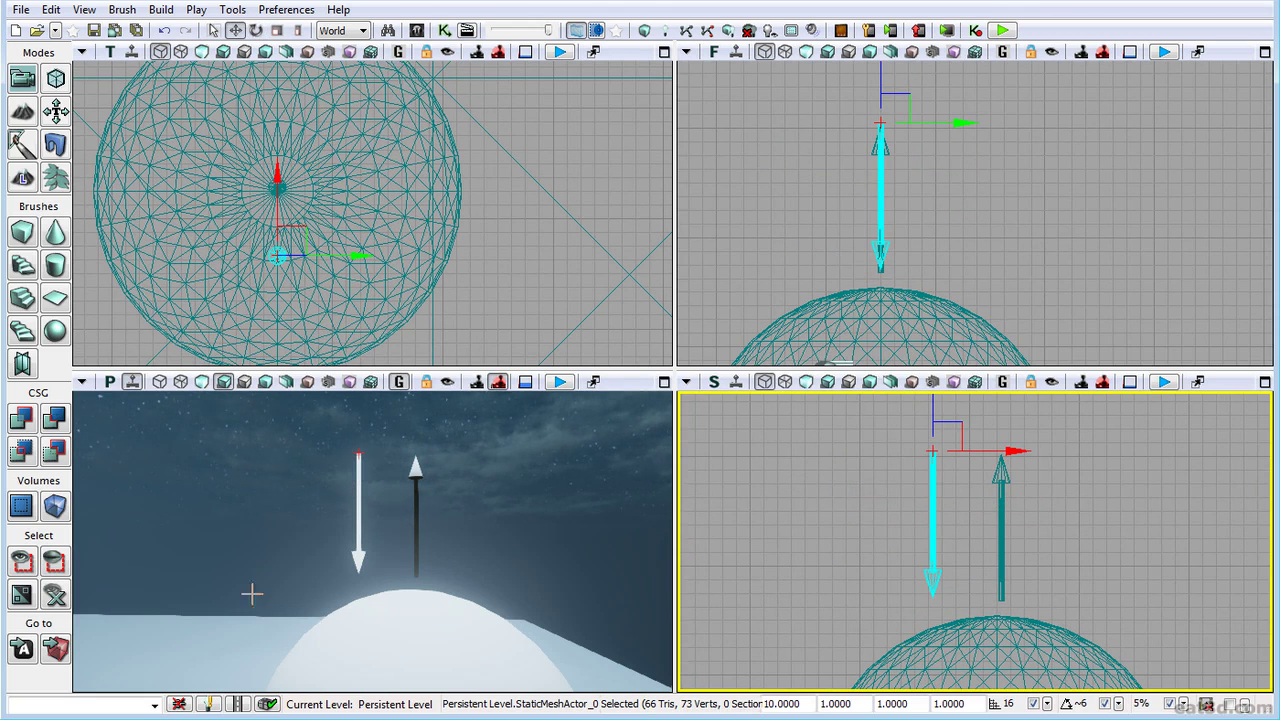
mouse_move(978, 464)
right_down()
mouse_move(940, 472)
mouse_move(966, 467)
right_up()
key(space)
drag(856, 446, 808, 491)
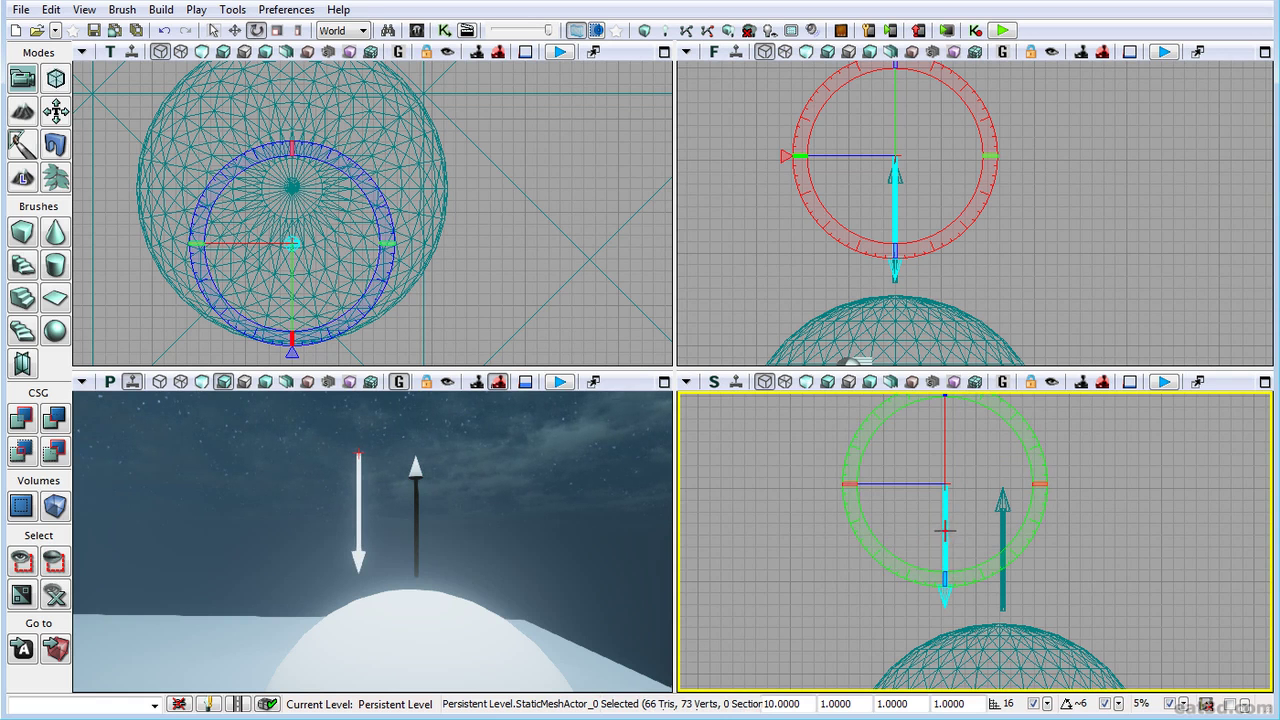
key(space)
key(space)
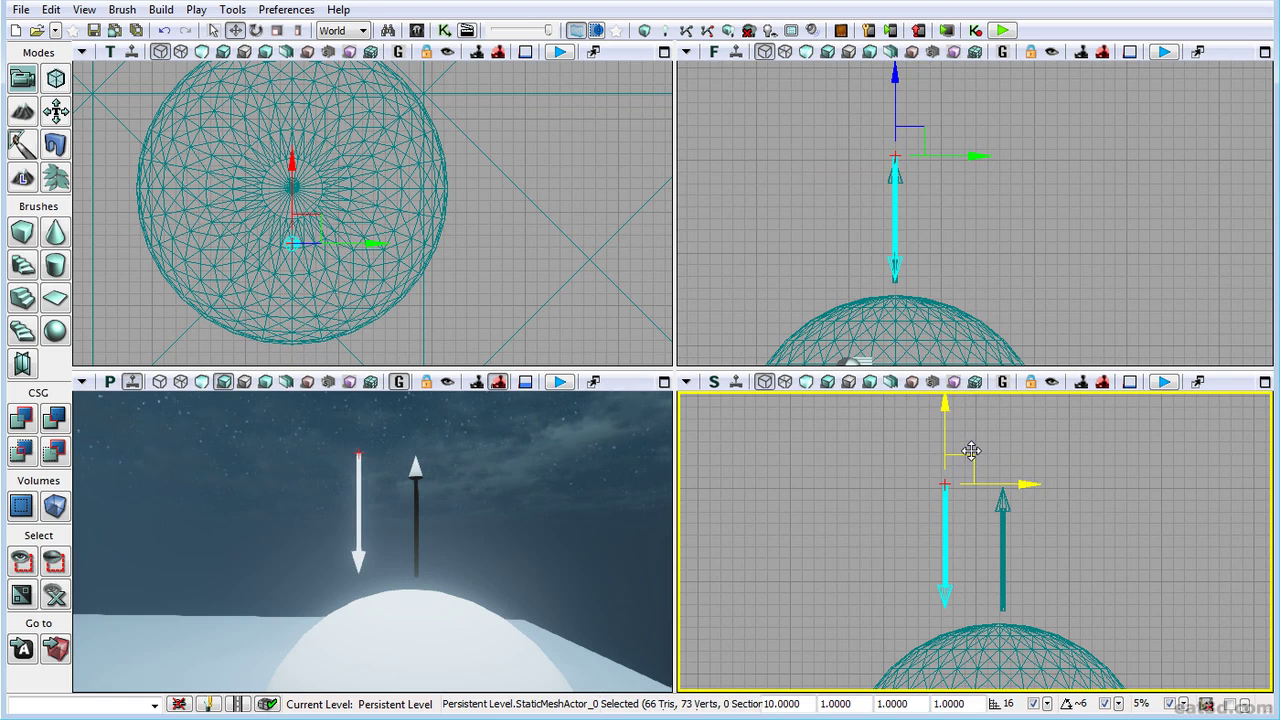
mouse_move(869, 549)
mouse_down()
mouse_move(742, 568)
mouse_move(872, 556)
mouse_up()
scroll(767, 531, down, 2)
scroll(872, 554, up, 4)
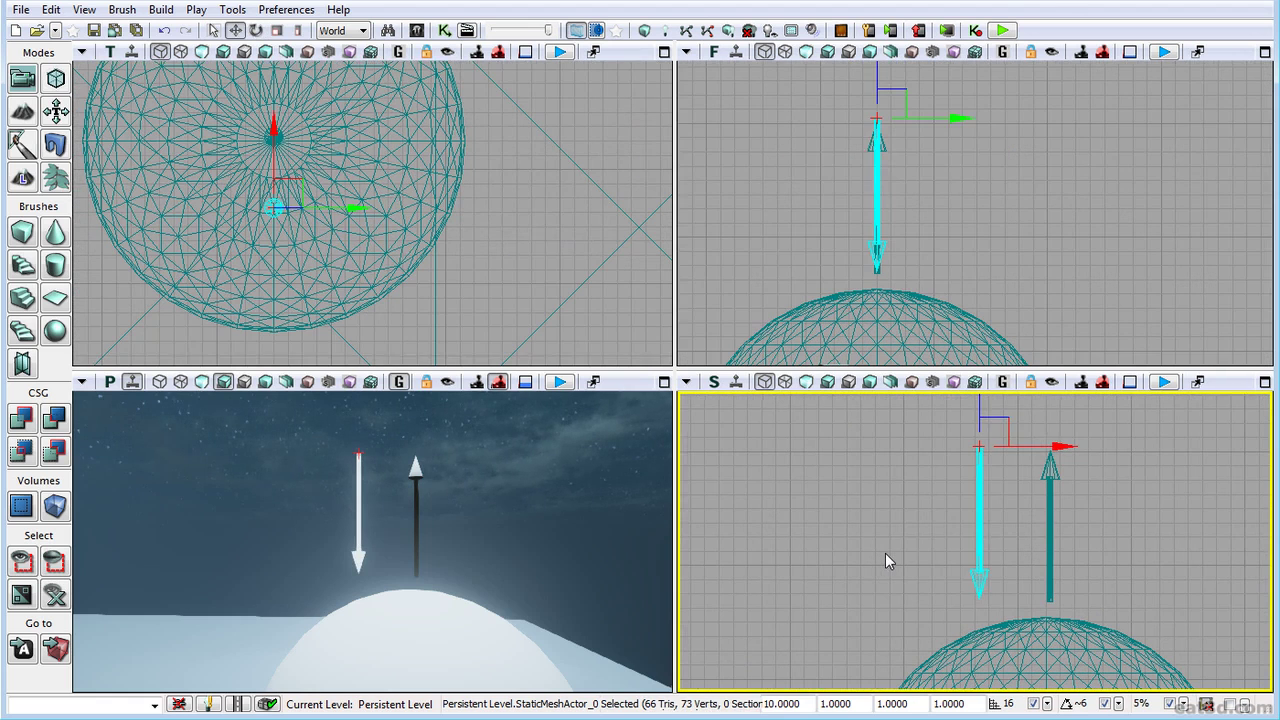
Return to the material editor, search the expressions for "ligh", and add a LightVector node, moving the 0,0,1 node above it
click(885, 553)
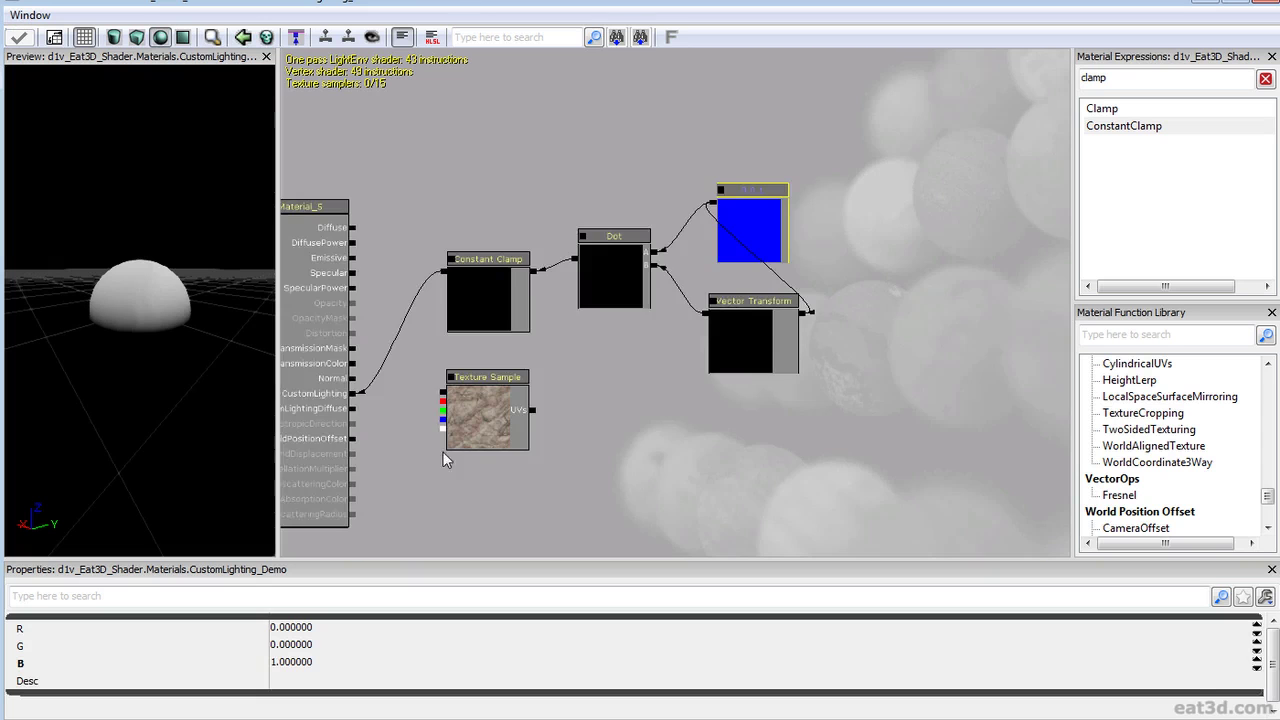
scroll(742, 337, up, 3)
mouse_move(748, 255)
mouse_down()
mouse_move(809, 237)
mouse_move(739, 246)
mouse_up()
double_click(1129, 78)
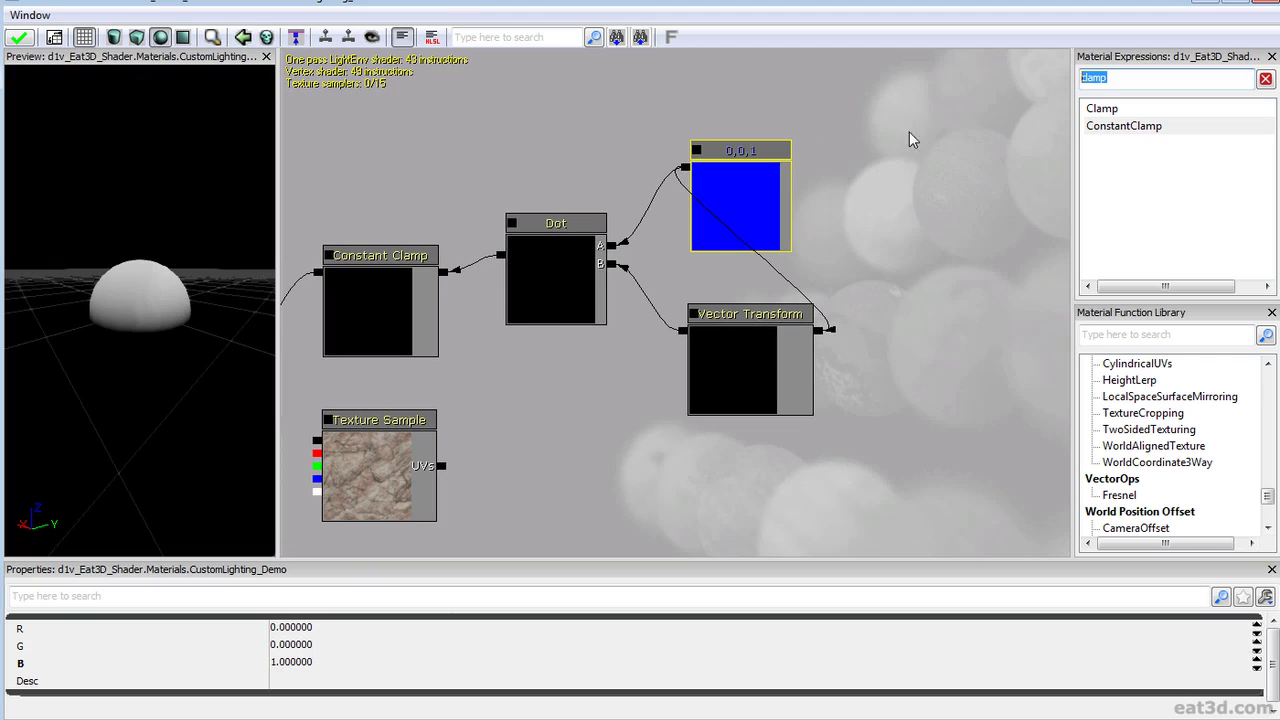
text(ligh)
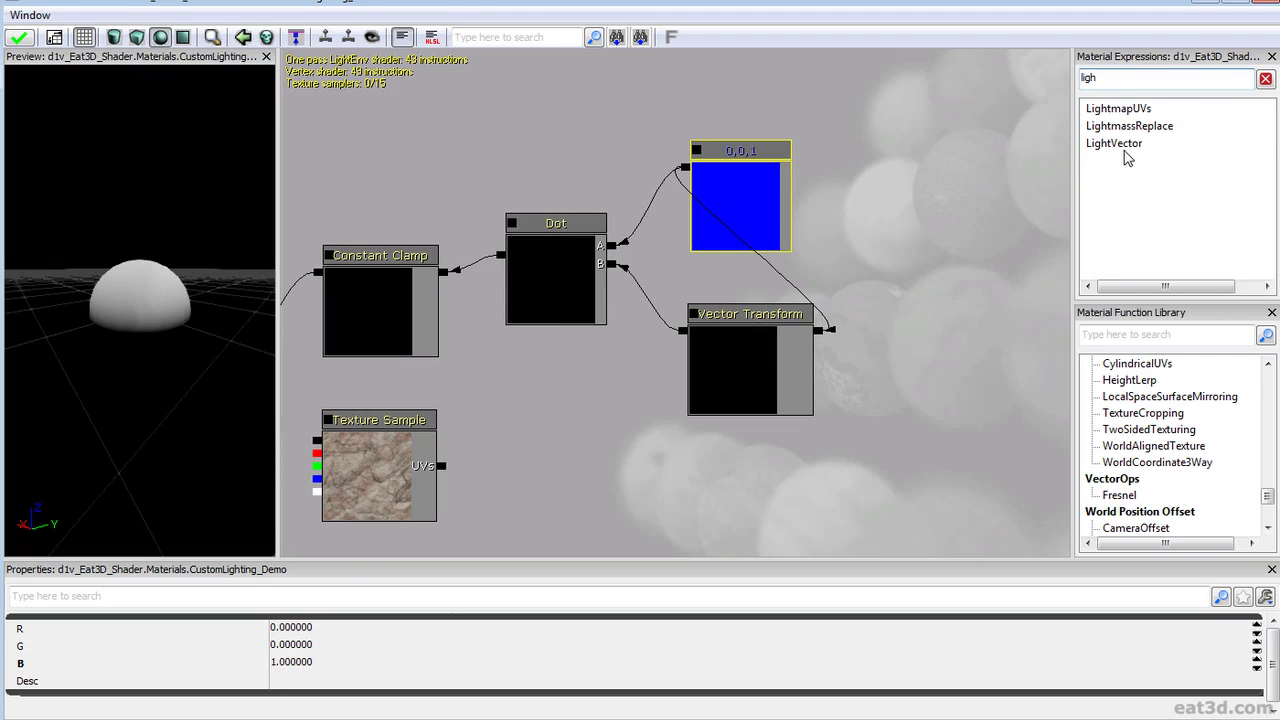
drag(1122, 149, 906, 331)
drag(727, 183, 888, 176)
Connect the Light Vector to the Dot's B input in place of the Vector Transform and move it nearer the Dot
click(782, 346)
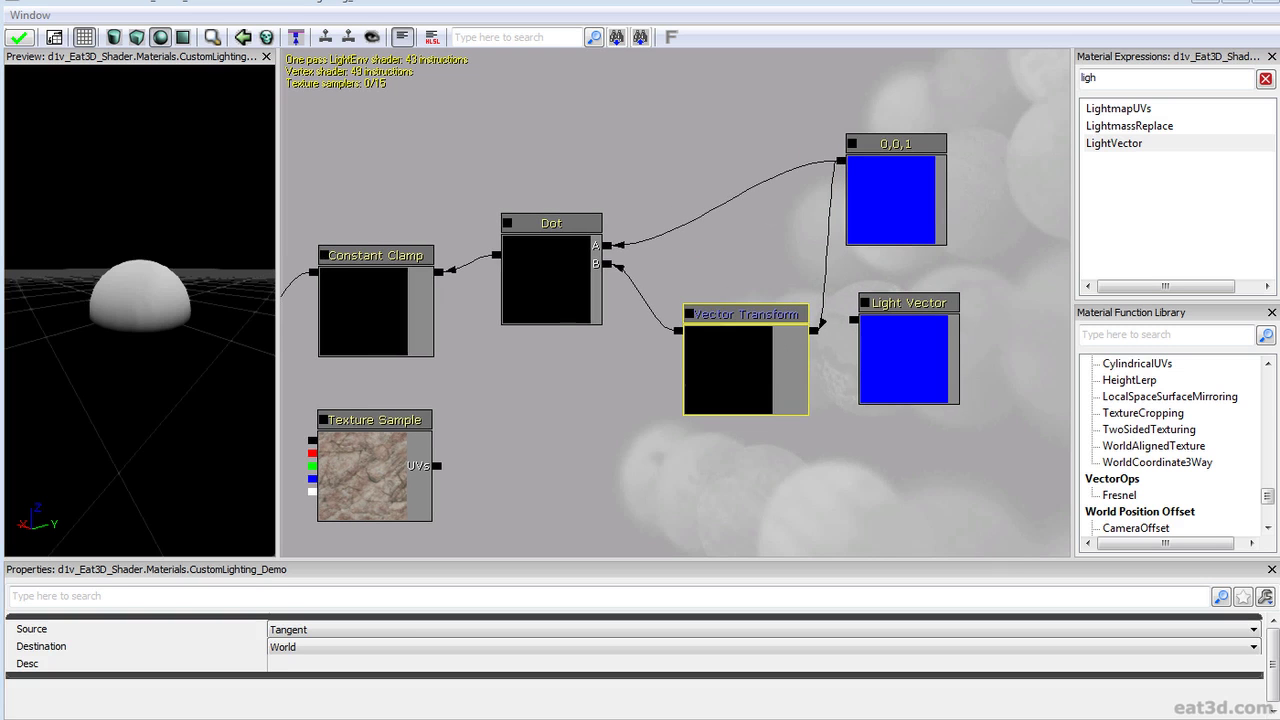
drag(854, 320, 608, 267)
click(735, 375)
ctrl+drag(752, 370, 760, 388)
click(922, 353)
ctrl+drag(924, 351, 785, 315)
Place the 0,0,1 node above the Light Vector beside the Dot and move the Vector Transform node well away
drag(910, 208, 896, 205)
ctrl+drag(896, 205, 753, 207)
click(868, 234)
ctrl+drag(715, 409, 1044, 344)
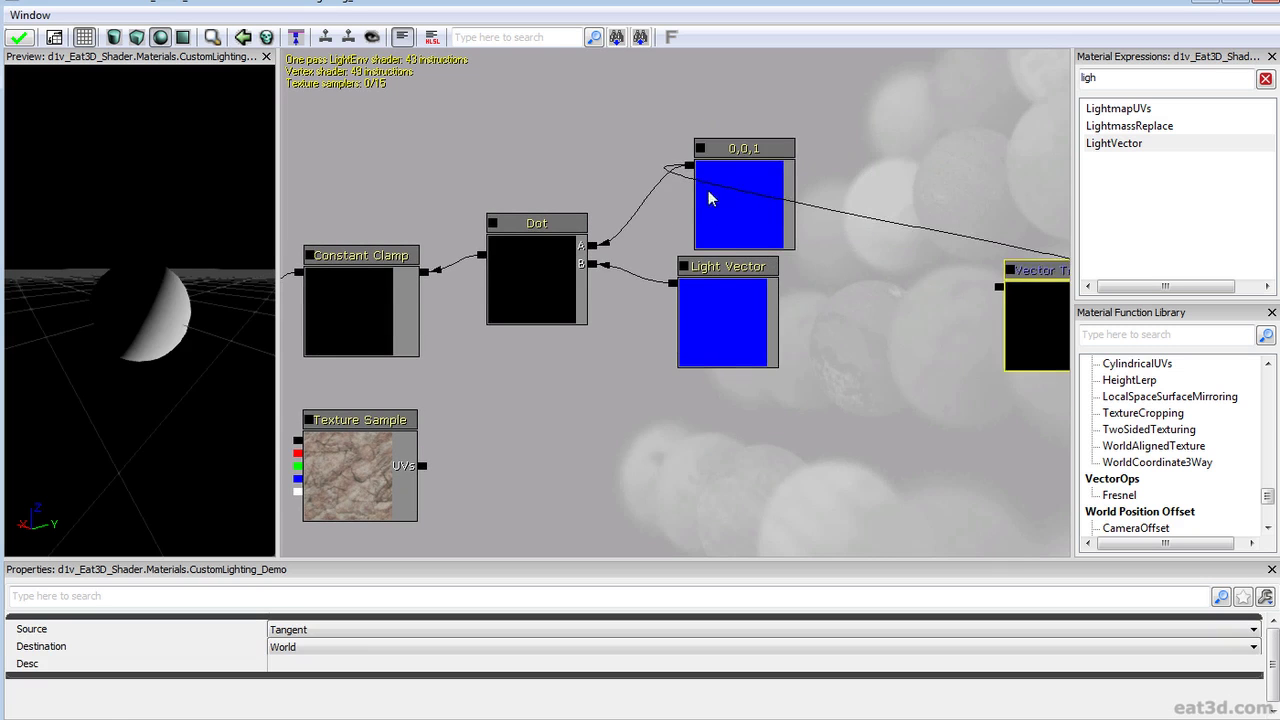
drag(744, 218, 728, 204)
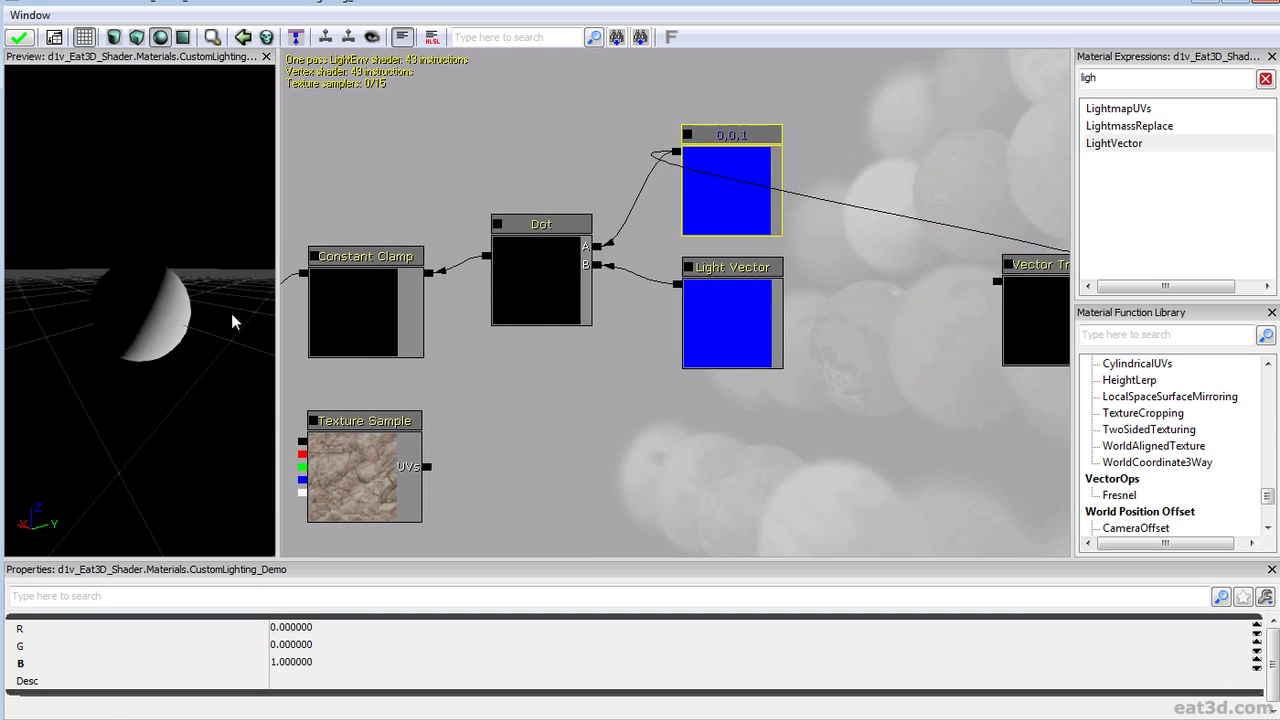
Try connecting the Dot output directly to CustomLighting, bypassing the Constant Clamp, and inspect the preview sphere
drag(140, 310, 218, 342)
drag(446, 299, 858, 298)
drag(899, 256, 592, 445)
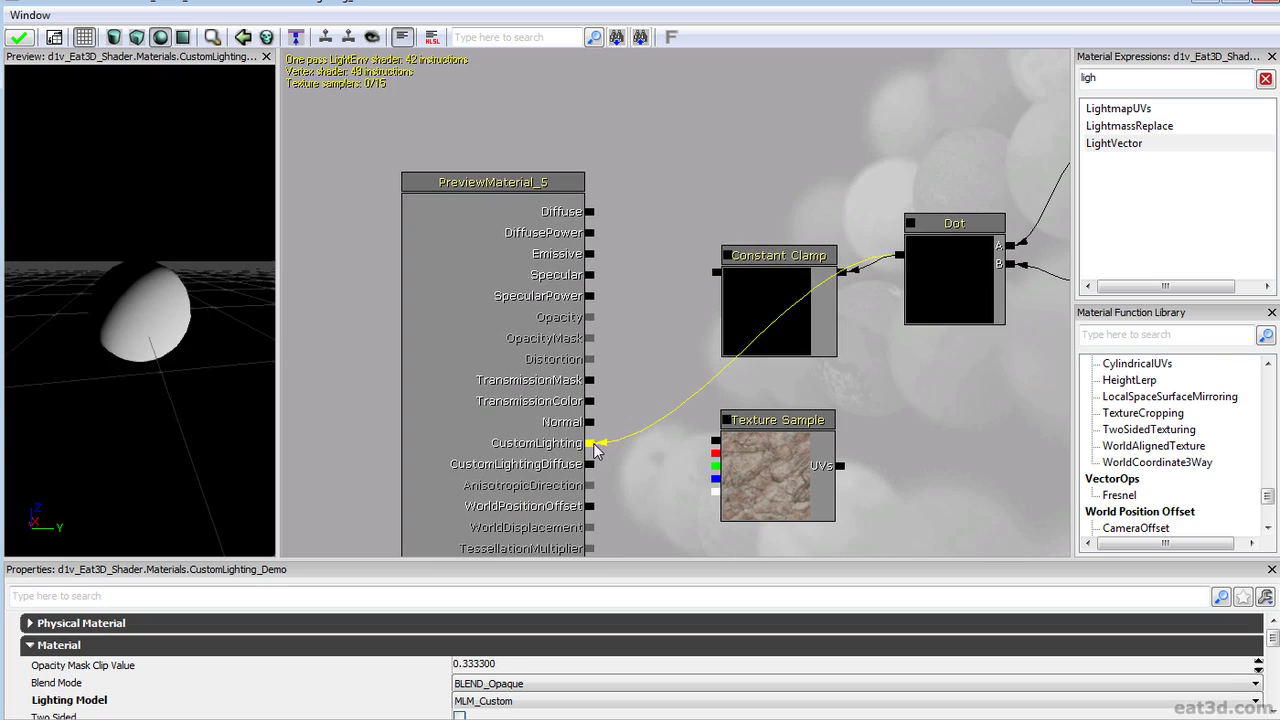
drag(108, 308, 122, 342)
right_drag(150, 340, 183, 266)
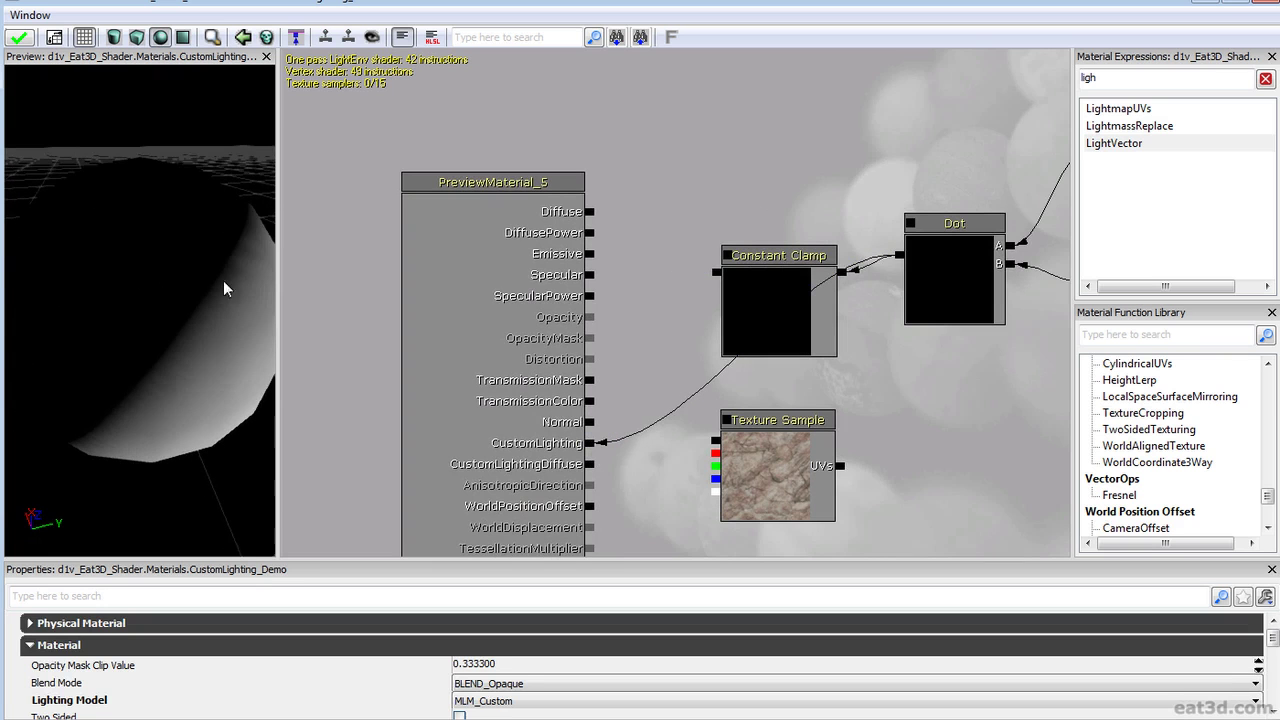
Reconnect CustomLighting to the Constant Clamp output and check the preview sphere
drag(595, 452, 716, 271)
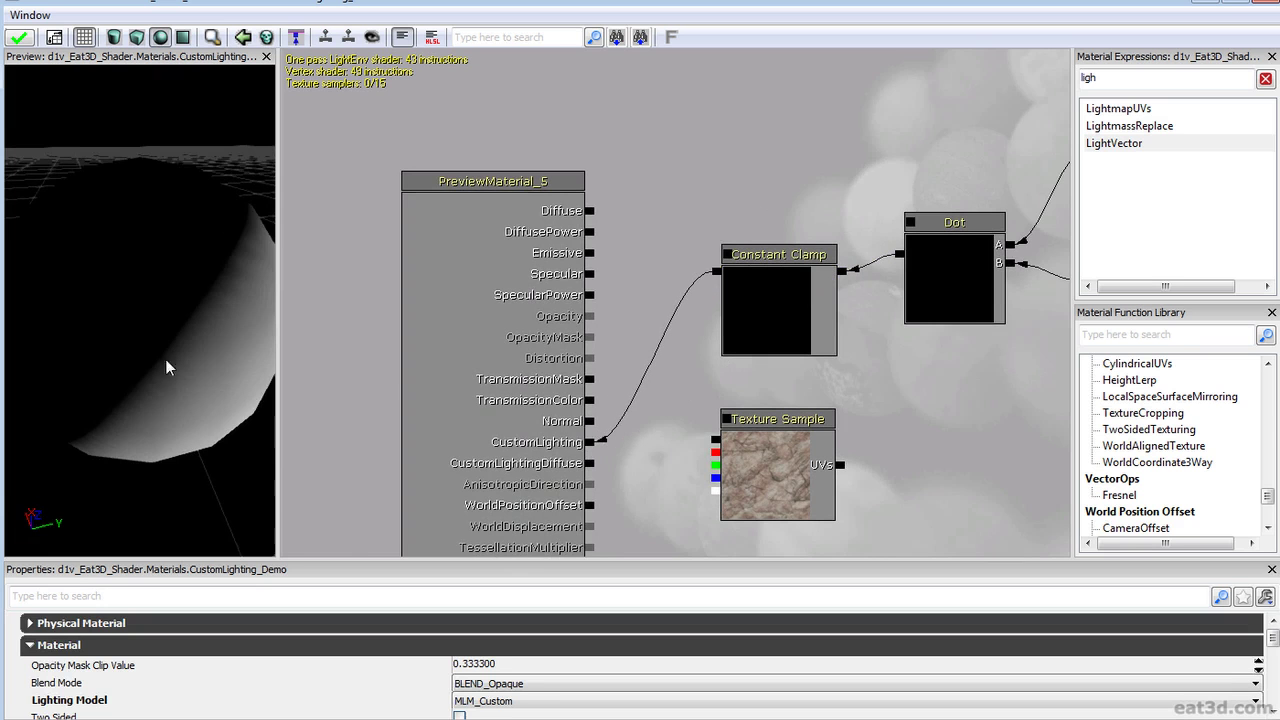
right_drag(156, 340, 156, 415)
drag(156, 415, 156, 399)
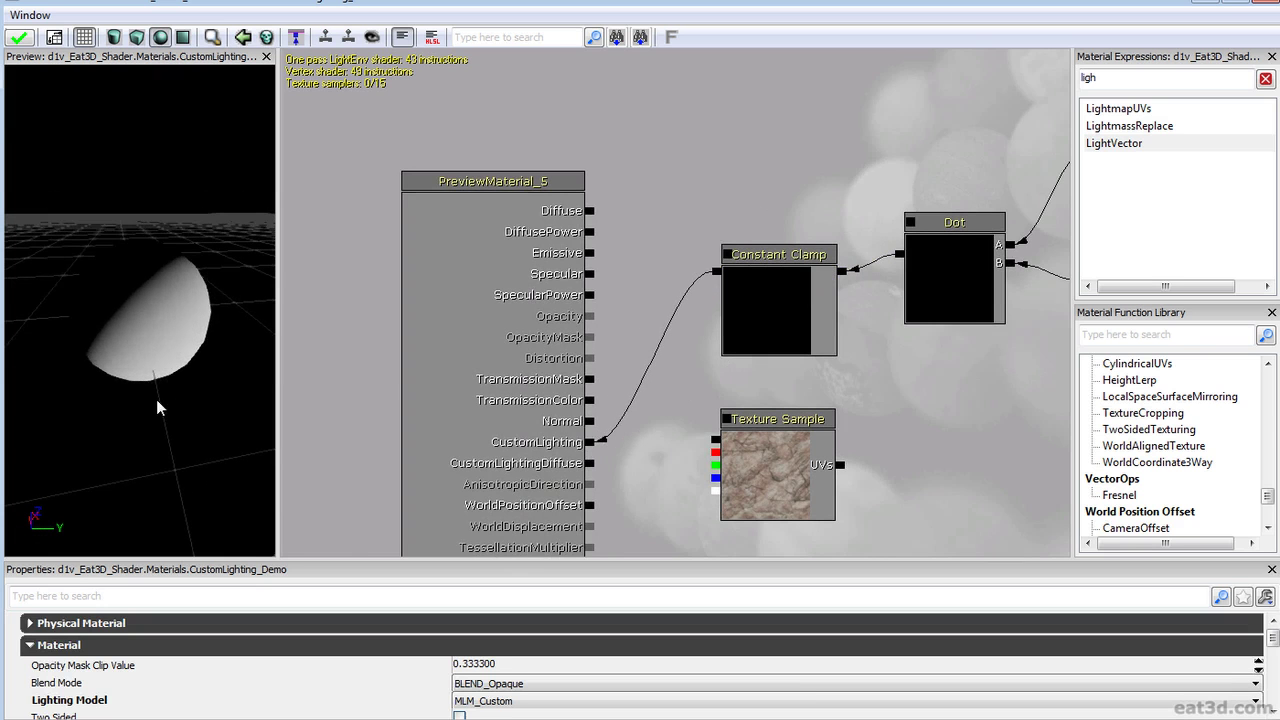
Examine the lit and dark sides of the preview sphere from several angles and distances
drag(115, 351, 155, 343)
drag(49, 297, 215, 312)
drag(125, 278, 150, 308)
right_drag(150, 308, 150, 380)
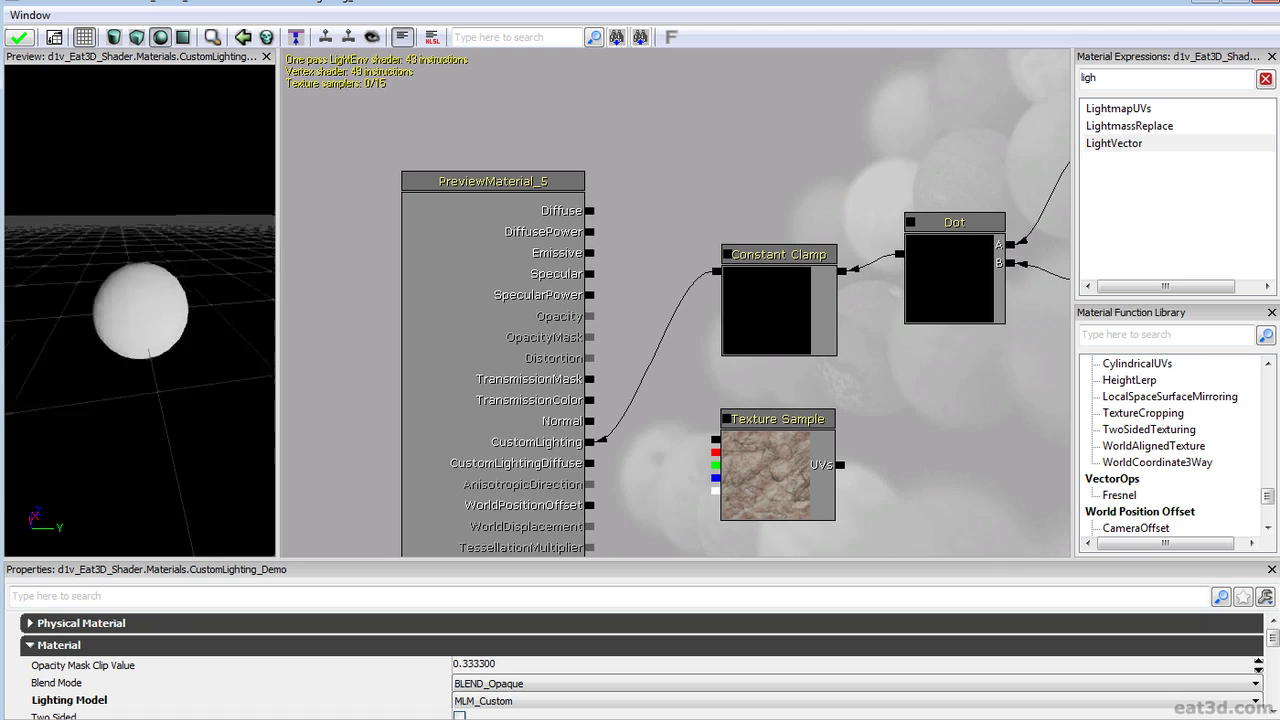
drag(150, 310, 238, 262)
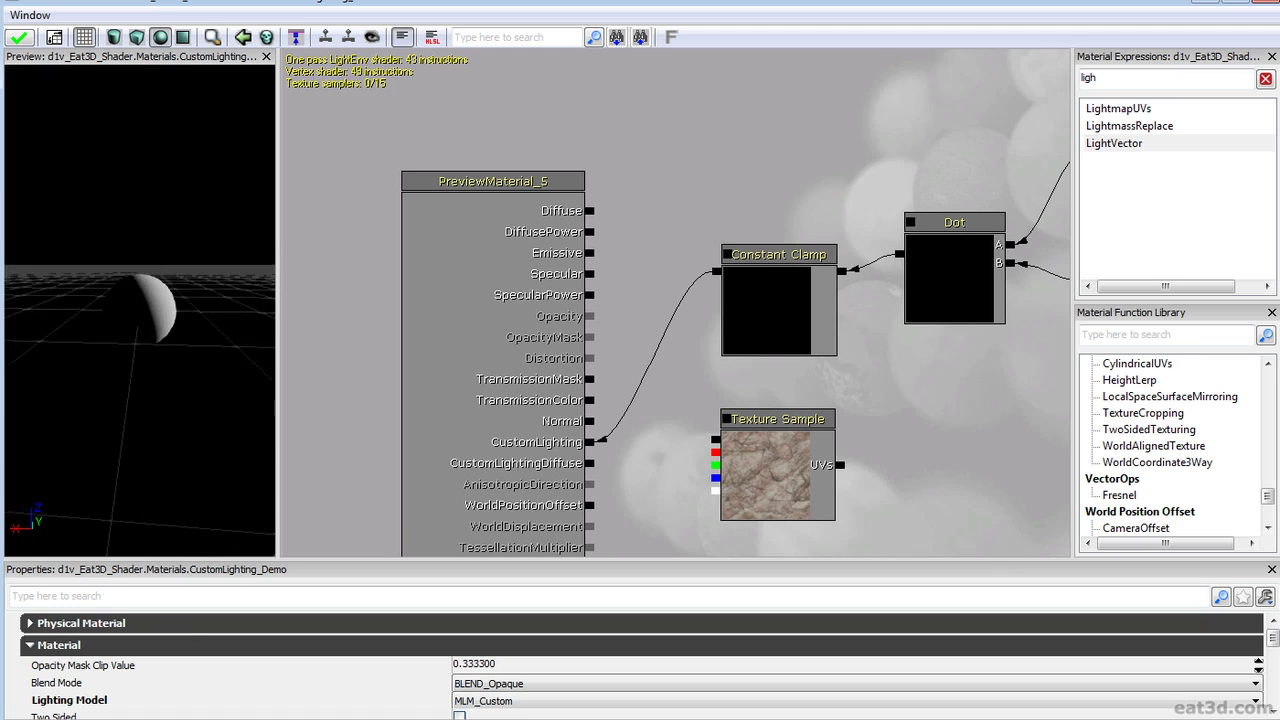
drag(125, 400, 111, 417)
right_drag(111, 417, 123, 509)
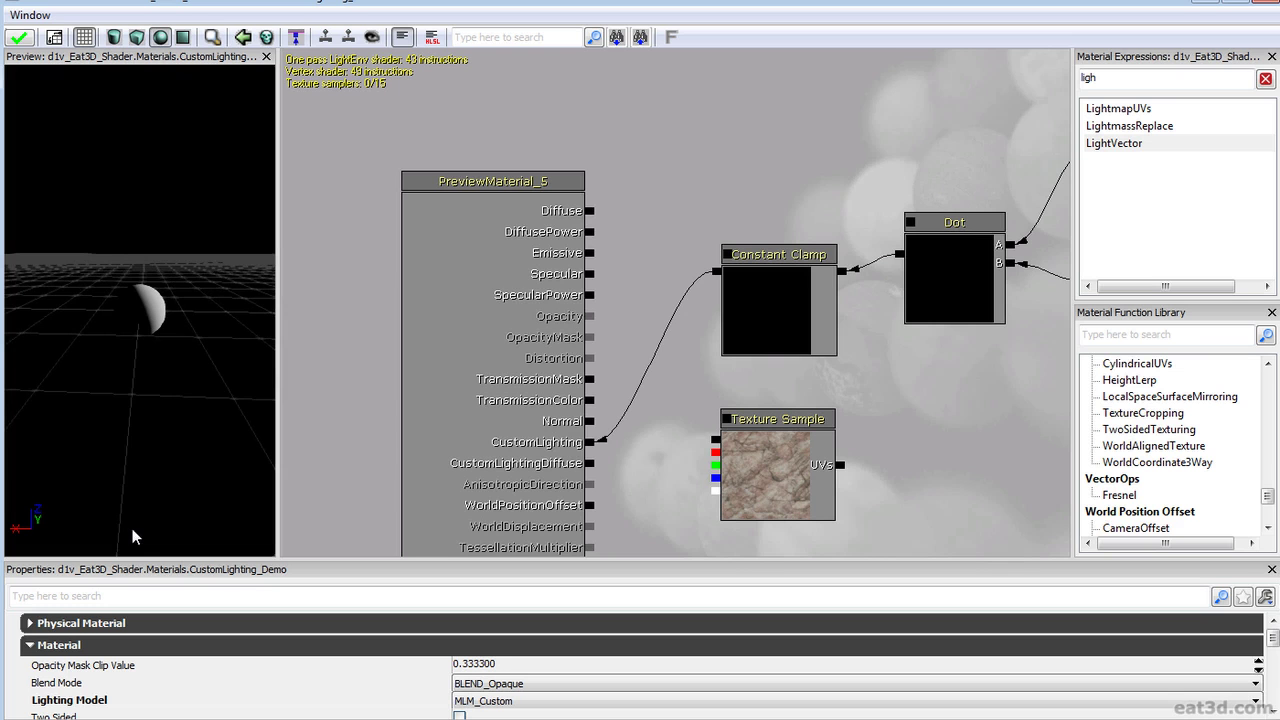
right_drag(115, 437, 258, 66)
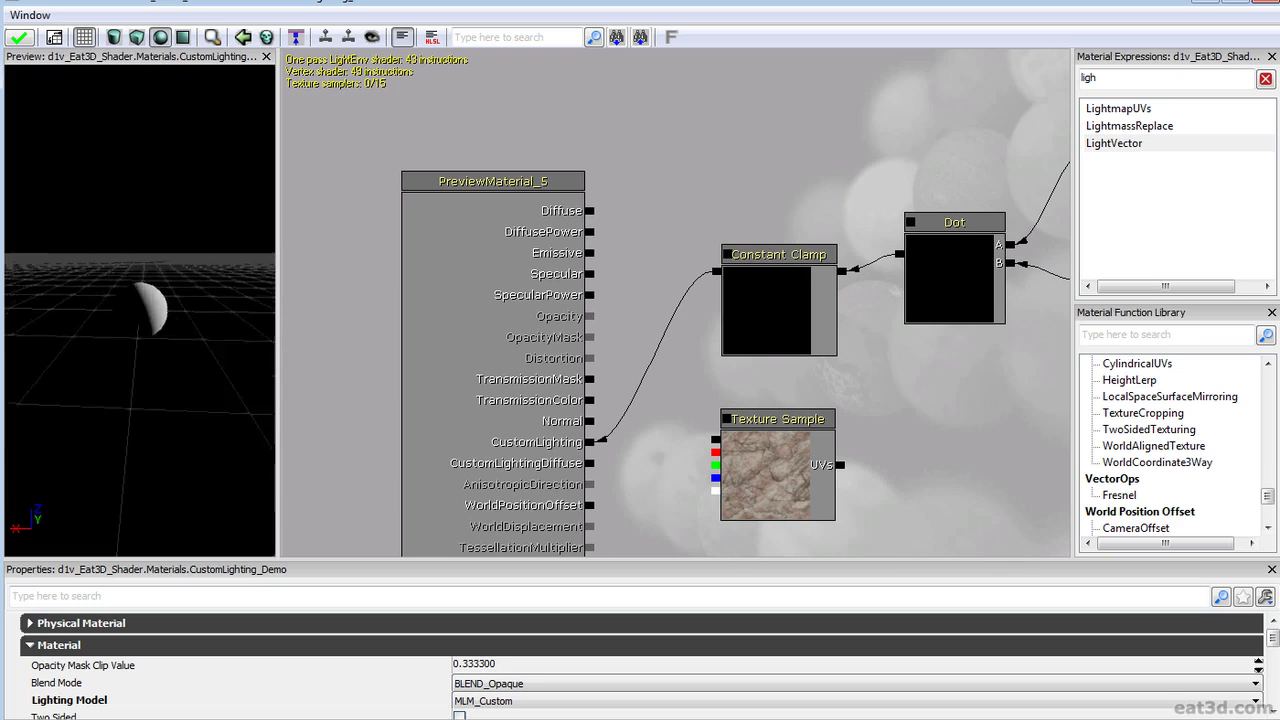
drag(203, 273, 120, 300)
right_drag(100, 325, 85, 367)
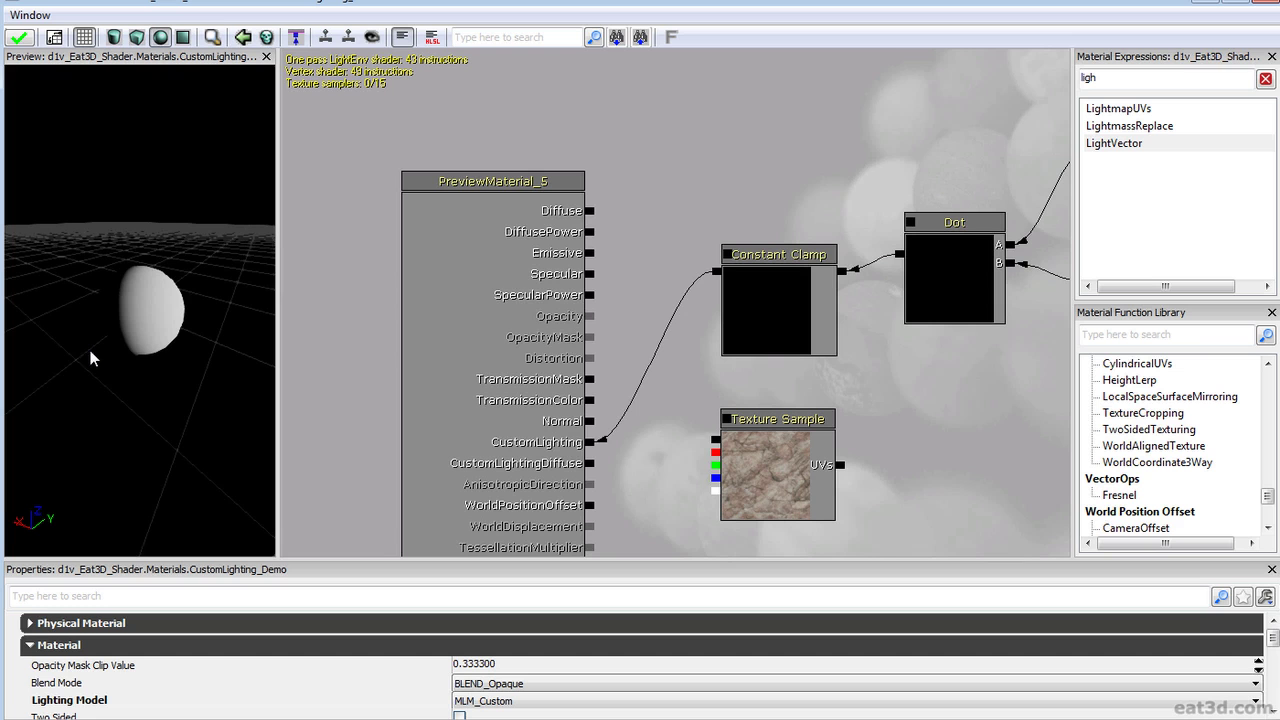
Break the link between the 0,0,1 vector node and the unused Vector Transform node
click(757, 466)
scroll(848, 434, down, 2)
drag(848, 434, 693, 451)
drag(871, 346, 710, 427)
scroll(710, 427, down, 1)
drag(638, 398, 886, 352)
scroll(886, 352, up, 1)
drag(1020, 341, 811, 362)
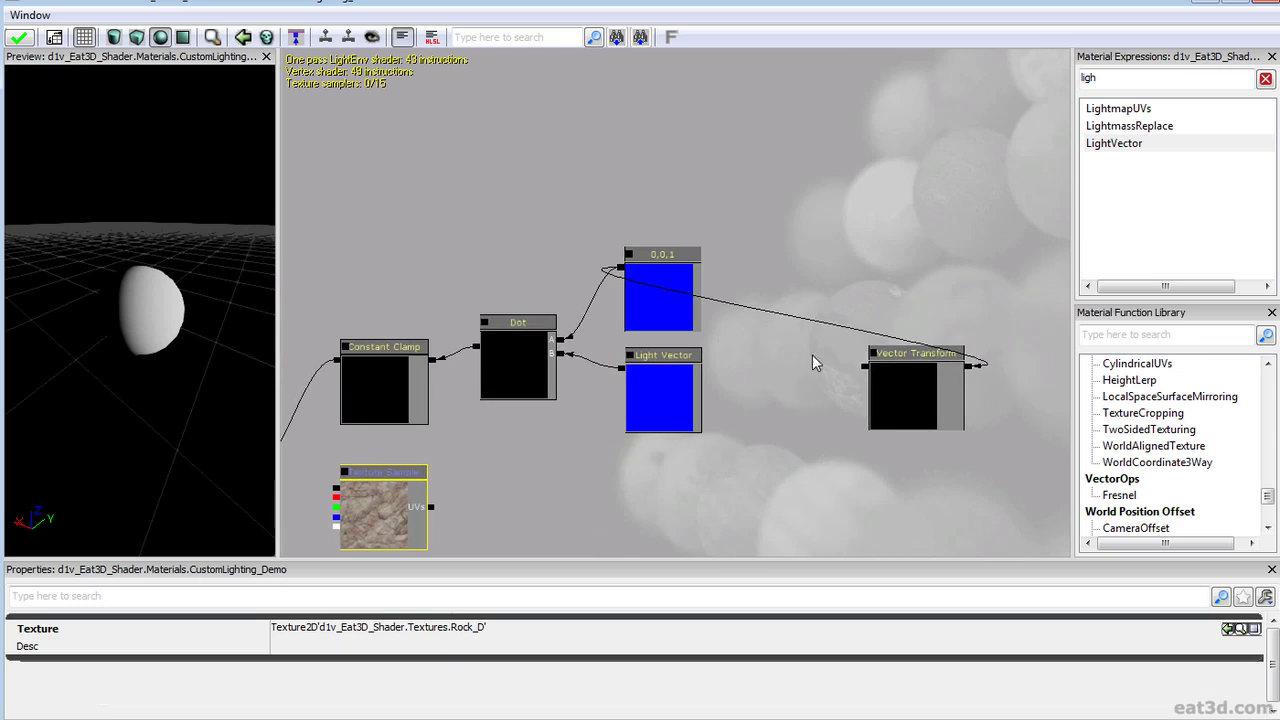
click(973, 369)
alt+drag(974, 370, 642, 440)
right_click(642, 440)
Line up the Dot node with the Constant Clamp and move the 0,0,1 and Light Vector nodes closer to it
drag(525, 362, 1025, 223)
ctrl+alt+drag(714, 418, 888, 229)
click(790, 399)
ctrl+alt+drag(790, 399, 875, 173)
click(920, 229)
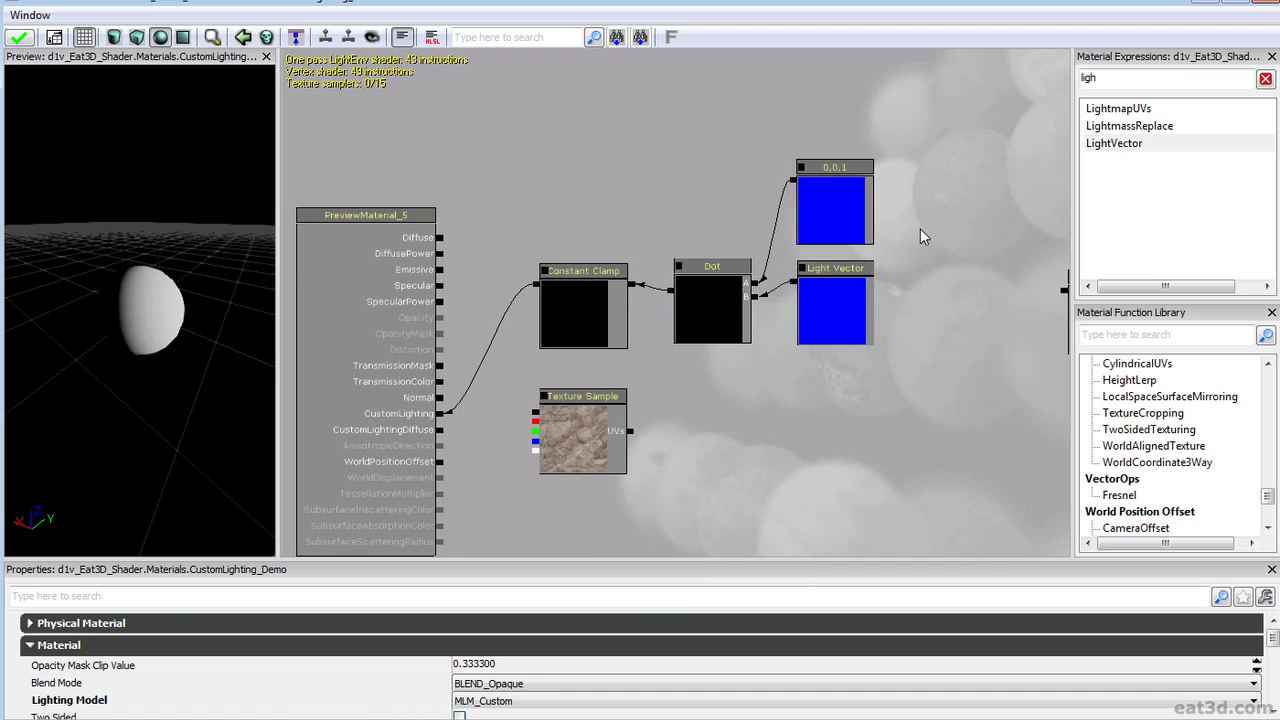
drag(902, 329, 889, 319)
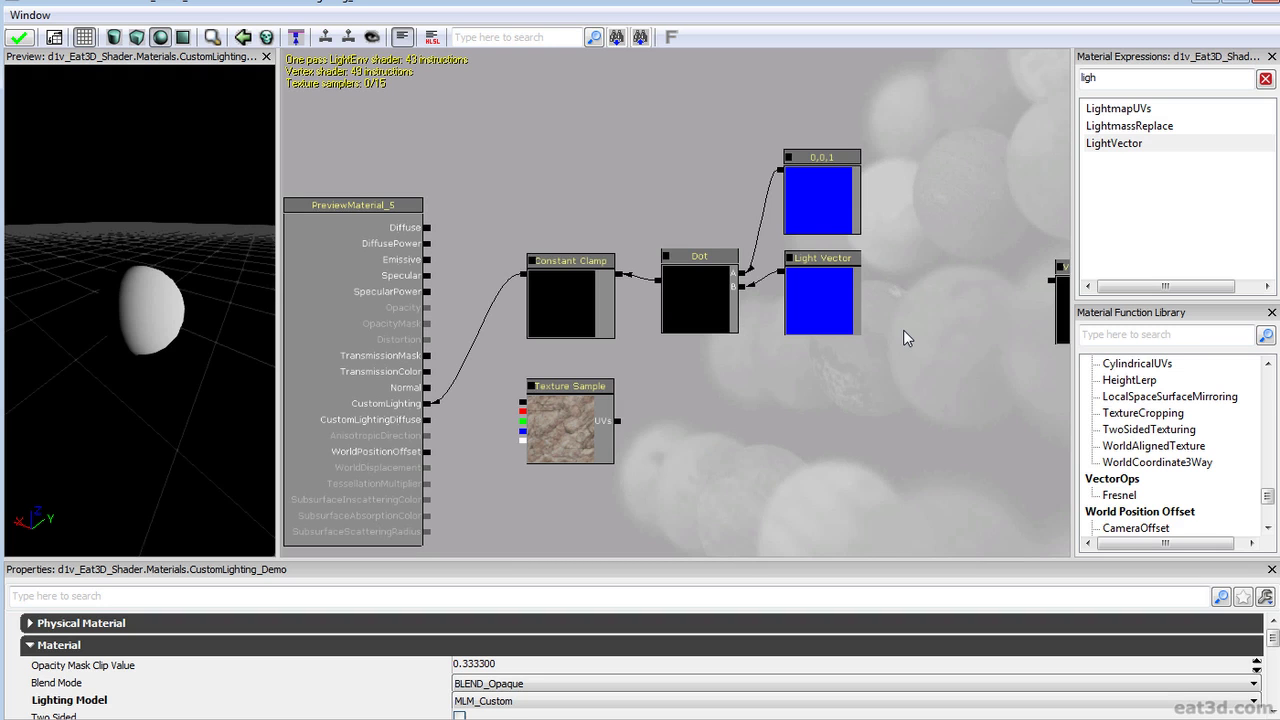
Review the Constant Clamp, Dot, 0,0,1 and Light Vector nodes along with the unconnected rock Texture Sample
drag(827, 302, 840, 306)
scroll(848, 275, down, 3)
click(940, 317)
click(717, 381)
scroll(721, 412, up, 3)
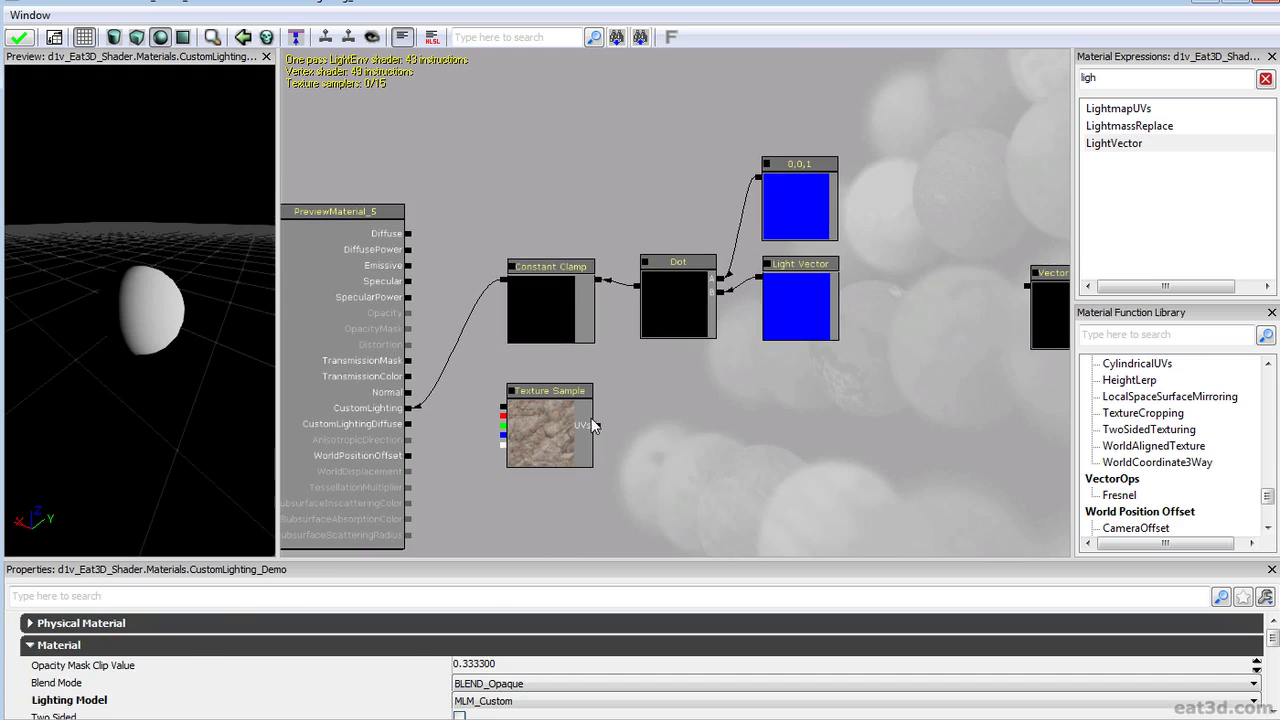
click(547, 325)
click(768, 301)
click(678, 304)
click(558, 311)
scroll(563, 311, up, 2)
drag(563, 311, 616, 310)
scroll(627, 381, up, 1)
click(627, 381)
click(622, 347)
drag(616, 310, 640, 322)
scroll(675, 335, down, 2)
drag(760, 353, 611, 367)
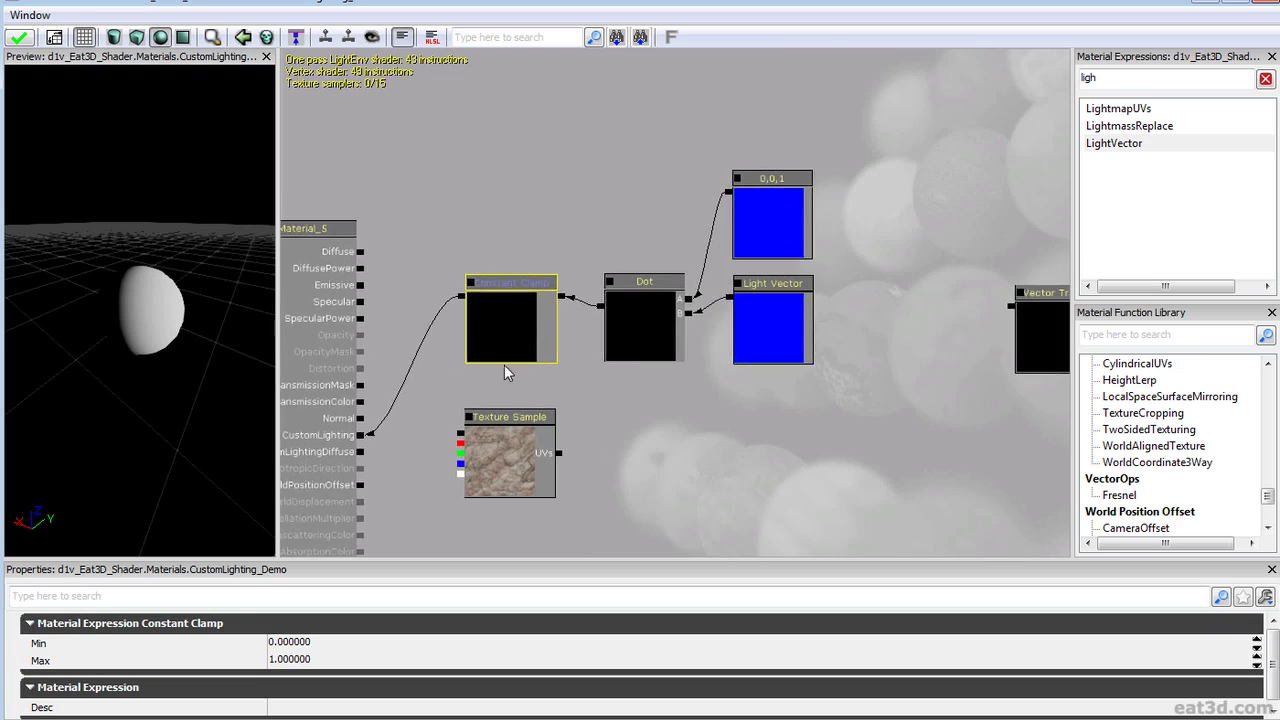
Move the lighting nodes and the rock Texture Sample farther from the material node to make room in between
drag(440, 415, 905, 178)
drag(860, 262, 787, 263)
click(540, 385)
click(496, 423)
ctrl+drag(492, 426, 491, 411)
drag(860, 396, 729, 409)
ctrl+drag(882, 315, 992, 315)
drag(534, 428, 708, 369)
ctrl+alt+drag(470, 428, 768, 170)
ctrl+drag(731, 271, 868, 236)
click(925, 237)
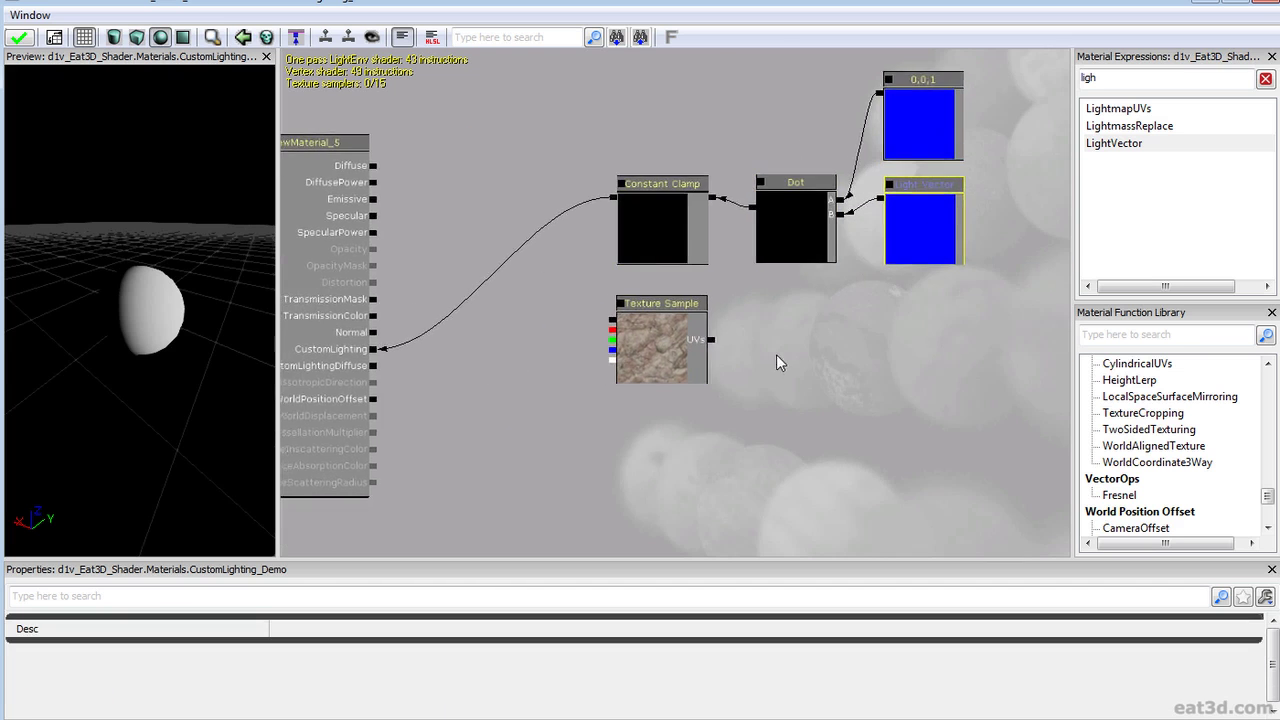
Add a Multiply node with Constant Clamp in A and the rock Texture Sample in B, and feed it into CustomLighting
drag(629, 328, 720, 350)
drag(1111, 86, 878, 109)
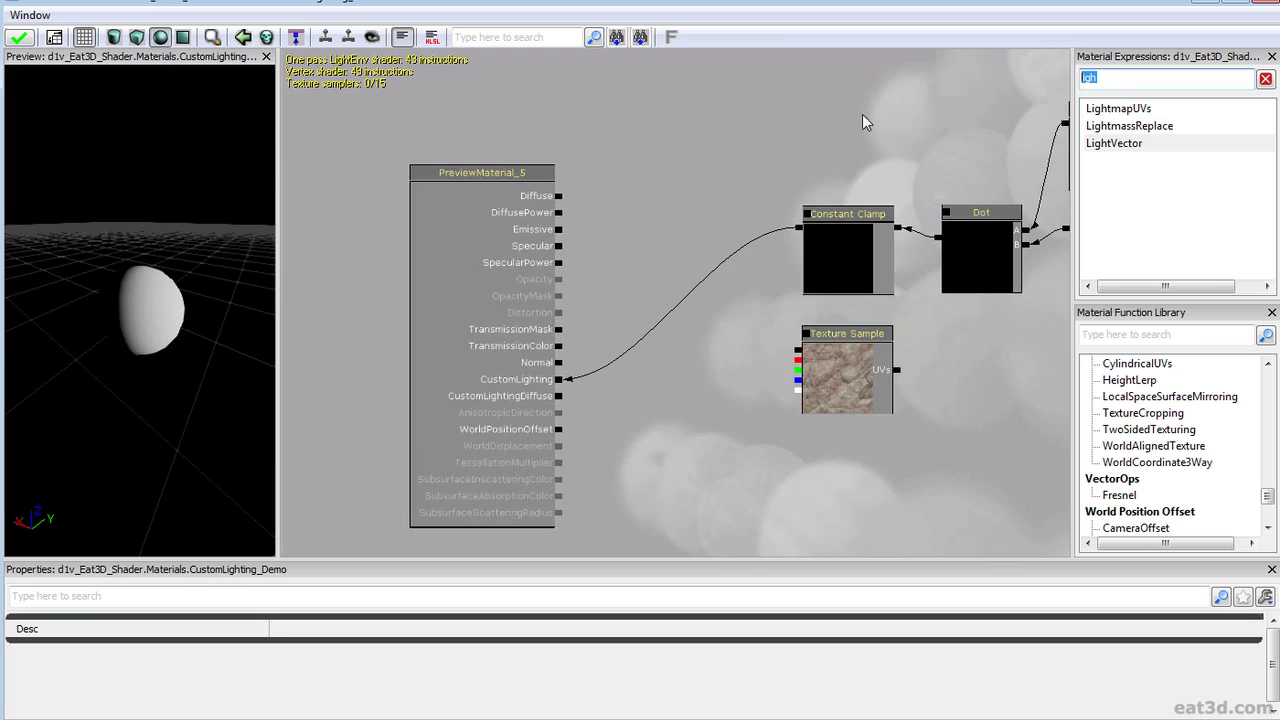
text(mul)
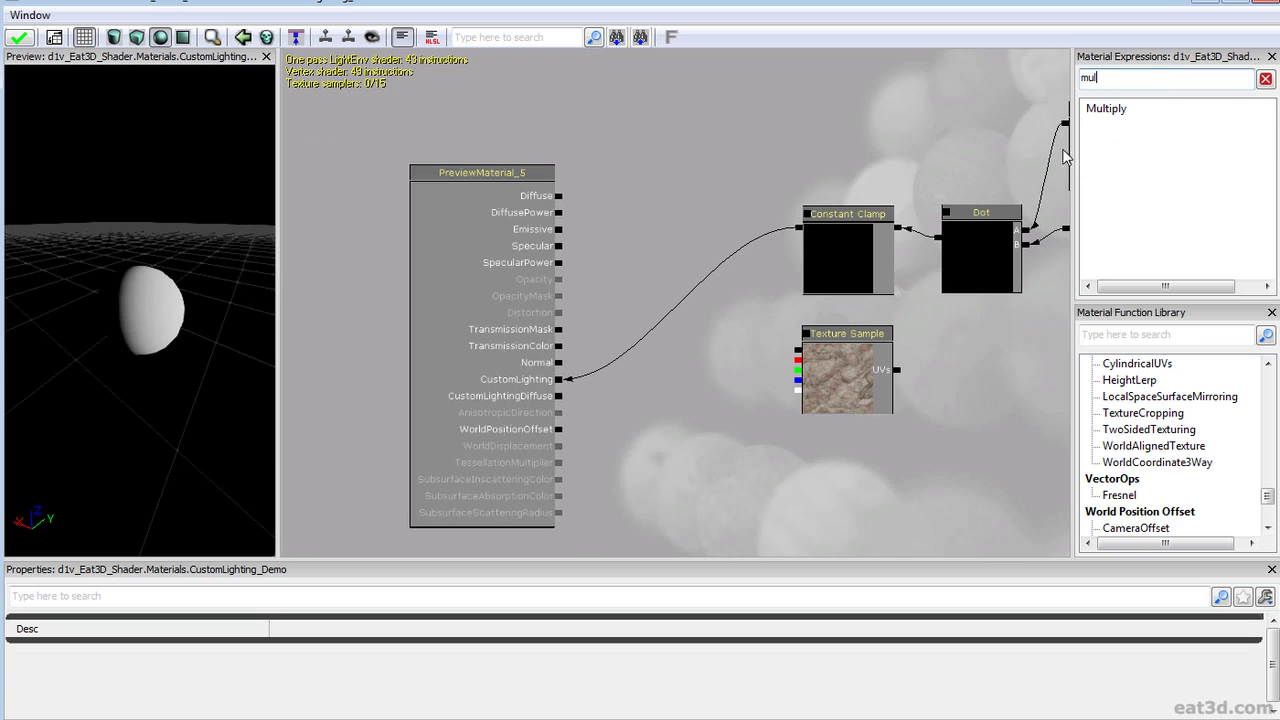
drag(1108, 109, 689, 264)
drag(798, 365, 732, 159)
scroll(708, 323, up, 2)
drag(585, 253, 587, 246)
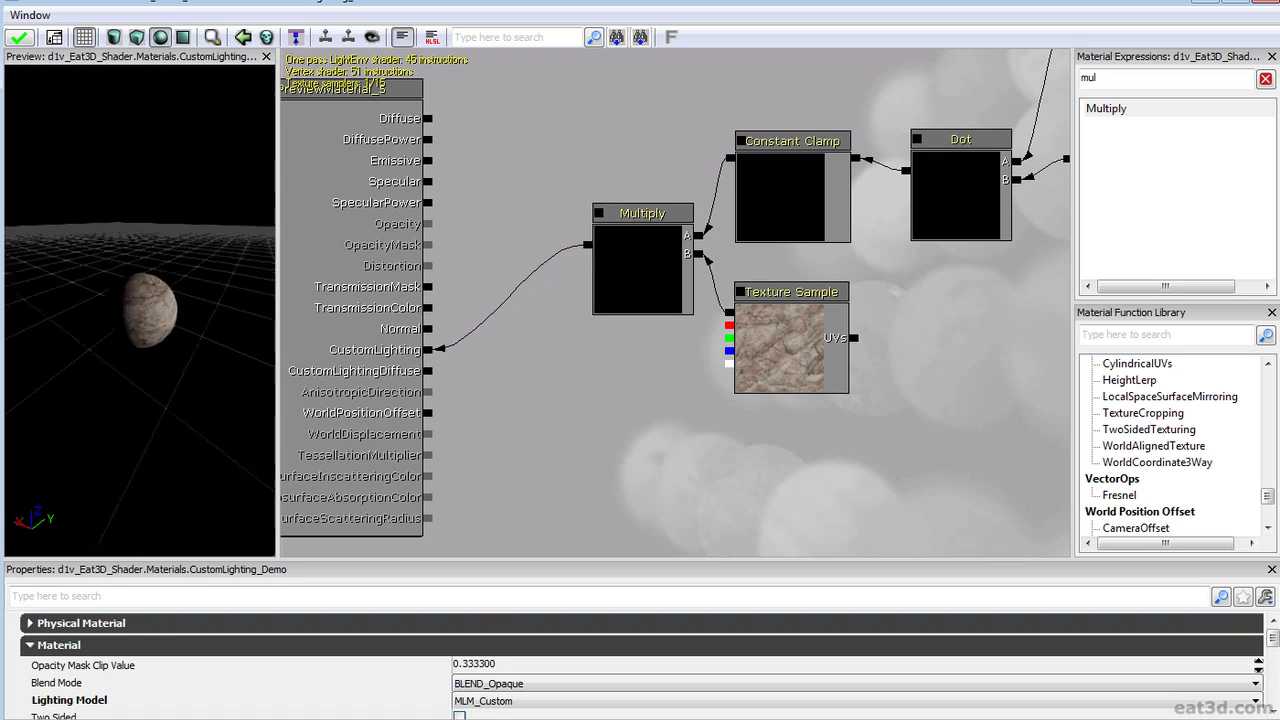
Examine the rock texture on the lit and dark sides of the preview sphere from several angles and distances
right_drag(190, 240, 197, 177)
drag(197, 177, 232, 180)
drag(90, 321, 114, 335)
drag(37, 326, 150, 235)
drag(642, 188, 769, 202)
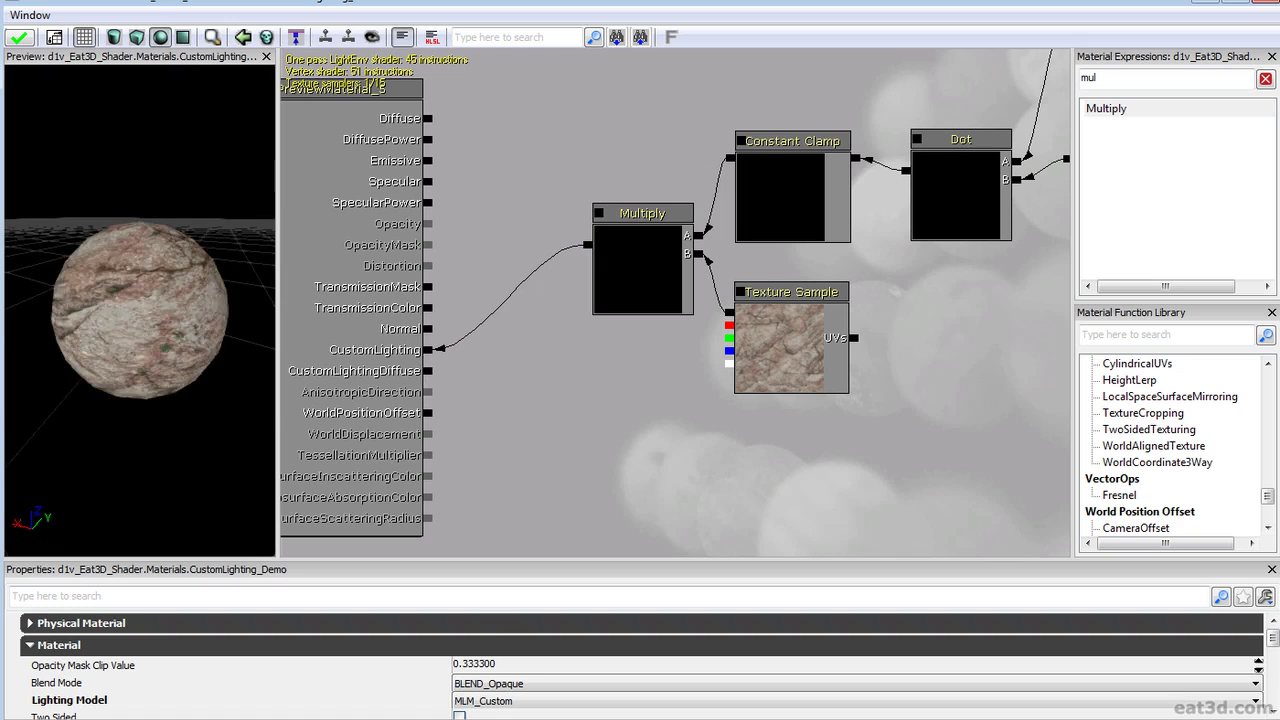
right_drag(125, 316, 125, 366)
drag(125, 316, 127, 362)
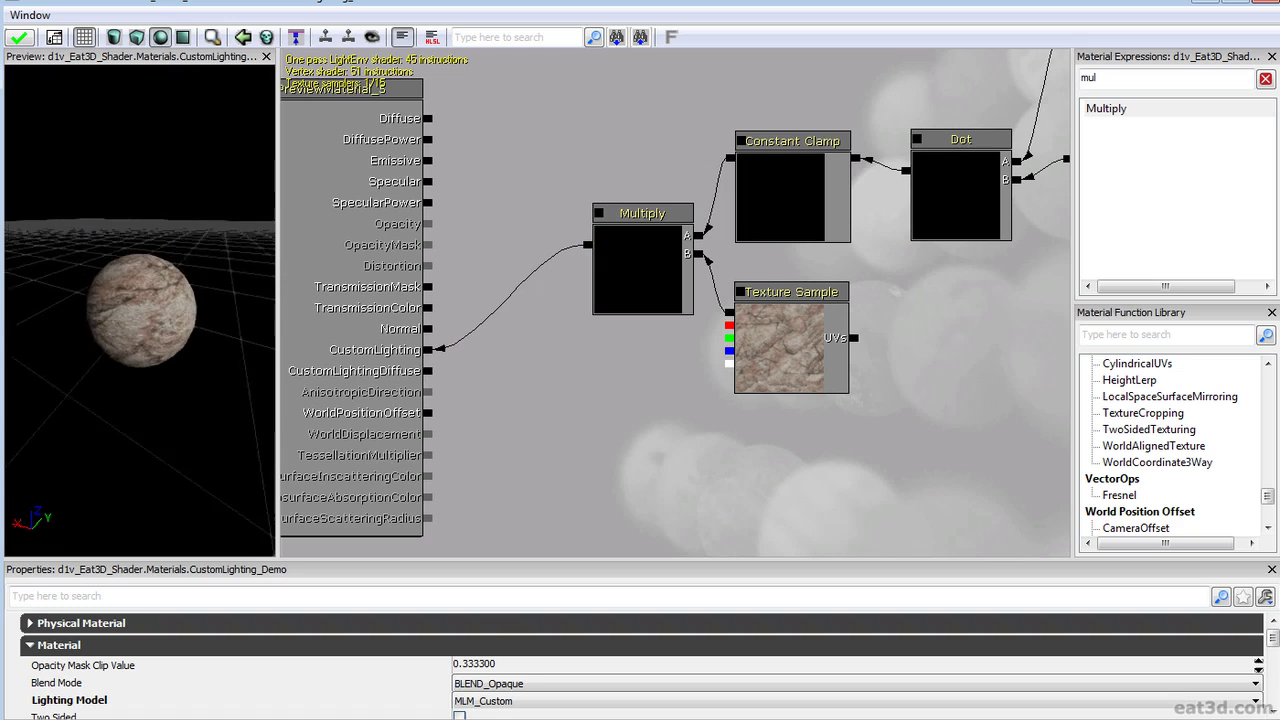
mouse_move(183, 214)
right_down()
mouse_move(183, 140)
mouse_move(183, 198)
right_up()
drag(183, 198, 190, 206)
Move the 0,0,1 and Light Vector nodes level with the Dot node and nudge the Multiply node into place
drag(689, 283, 307, 438)
scroll(555, 399, down, 1)
scroll(560, 396, down, 3)
scroll(826, 282, up, 1)
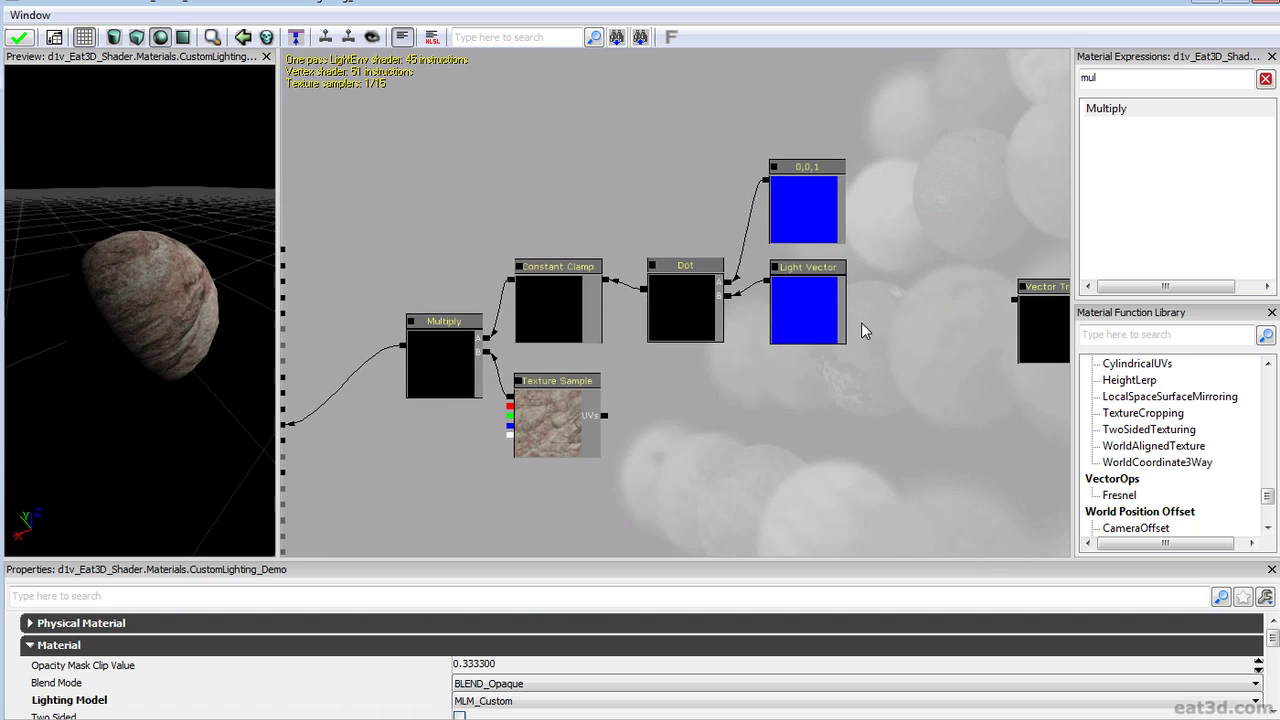
ctrl+alt+drag(900, 411, 785, 178)
ctrl+drag(783, 176, 771, 269)
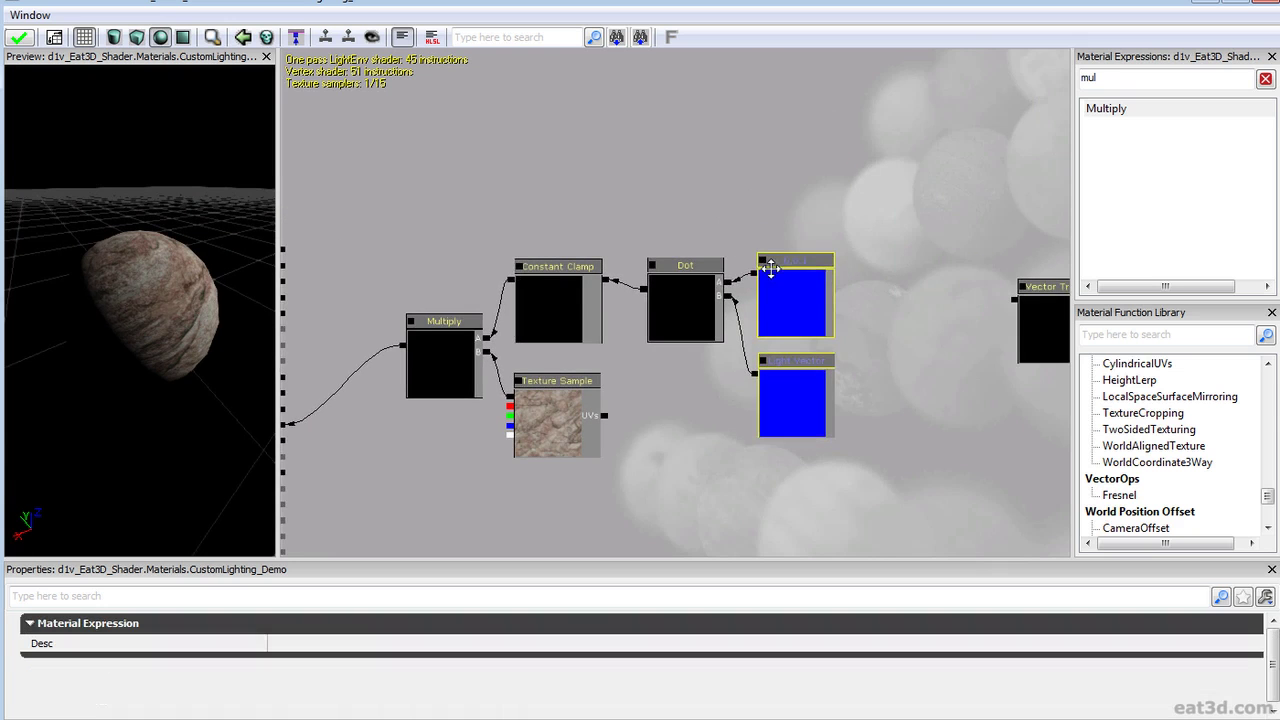
click(629, 366)
ctrl+drag(689, 312, 680, 312)
drag(550, 430, 678, 423)
scroll(676, 436, up, 3)
drag(769, 429, 764, 430)
drag(470, 376, 478, 376)
ctrl+drag(553, 375, 537, 373)
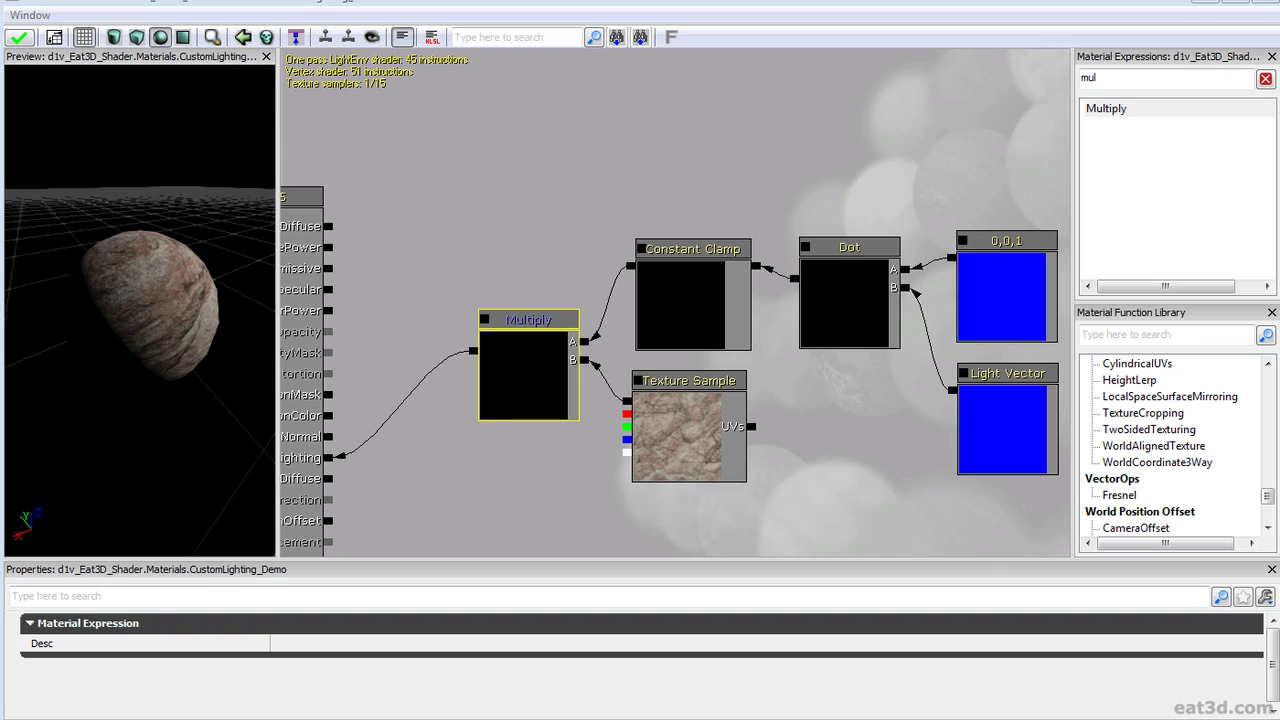
Add a Texture Sample using the Rock_N normal map beside the 0,0,1 node and compare the two
drag(799, 466, 725, 414)
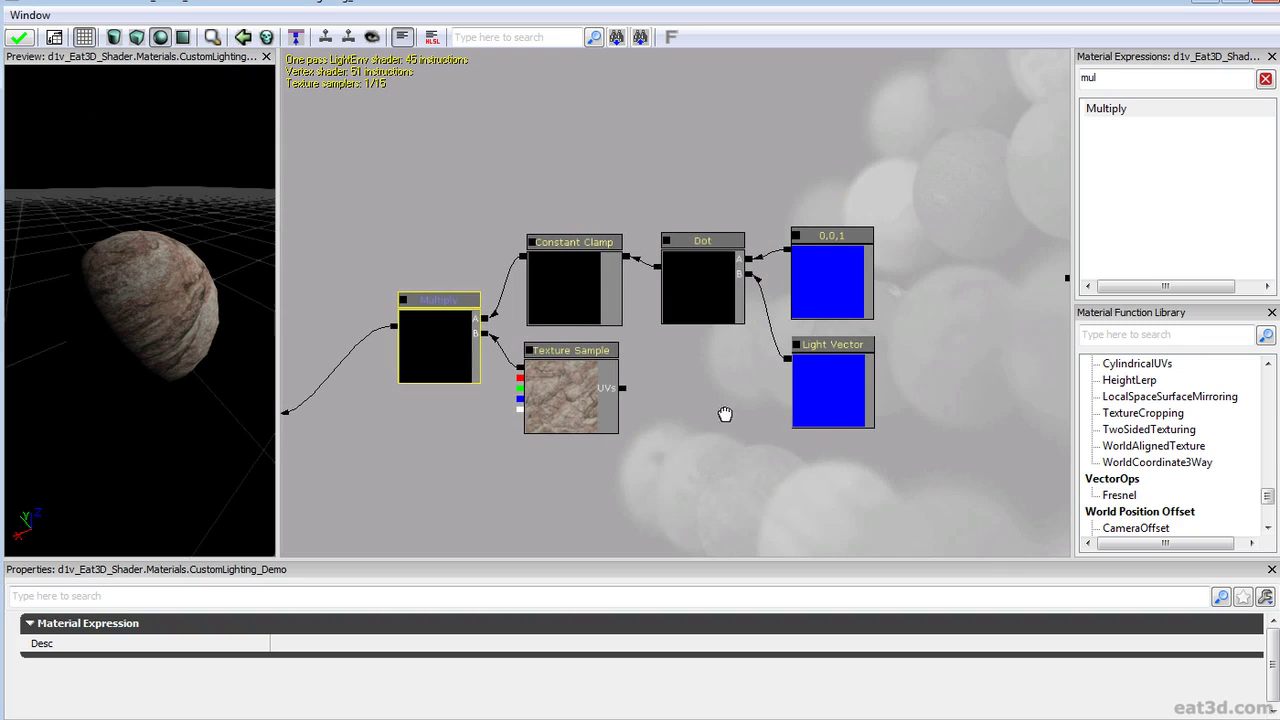
drag(799, 118, 799, 118)
drag(854, 171, 974, 259)
scroll(833, 165, up, 2)
drag(890, 286, 864, 247)
click(782, 246)
click(902, 258)
click(788, 243)
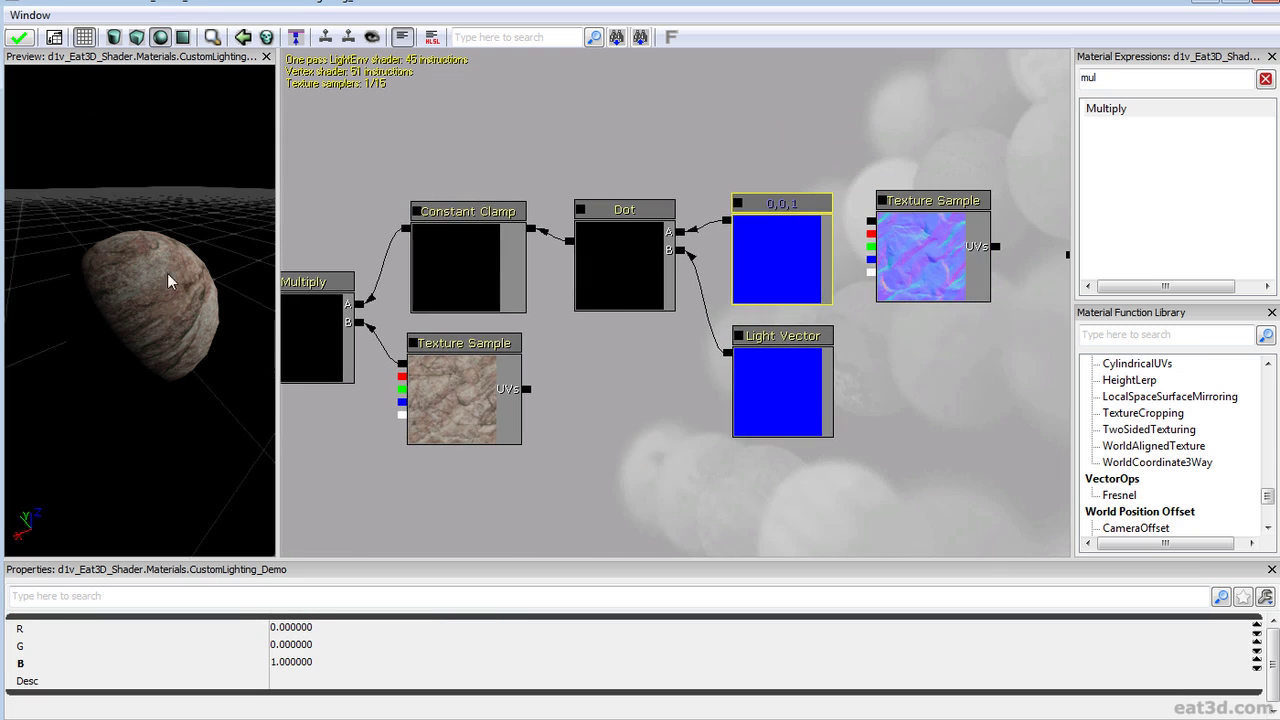
drag(892, 245, 948, 256)
click(920, 231)
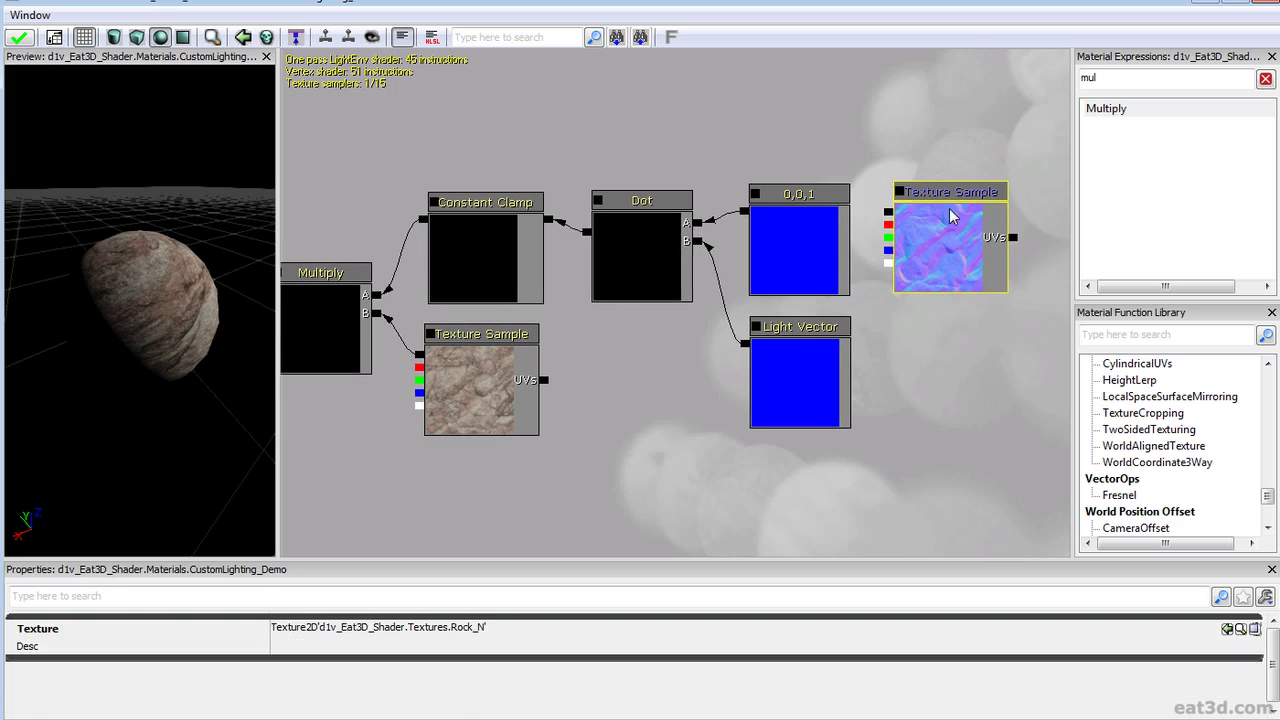
Replace the 0,0,1 vector in the Dot node's A input with the normal-map Texture Sample, moving 0,0,1 above it
click(884, 225)
drag(817, 234, 818, 102)
ctrl+drag(956, 238, 829, 231)
click(818, 245)
click(924, 246)
drag(757, 212, 708, 219)
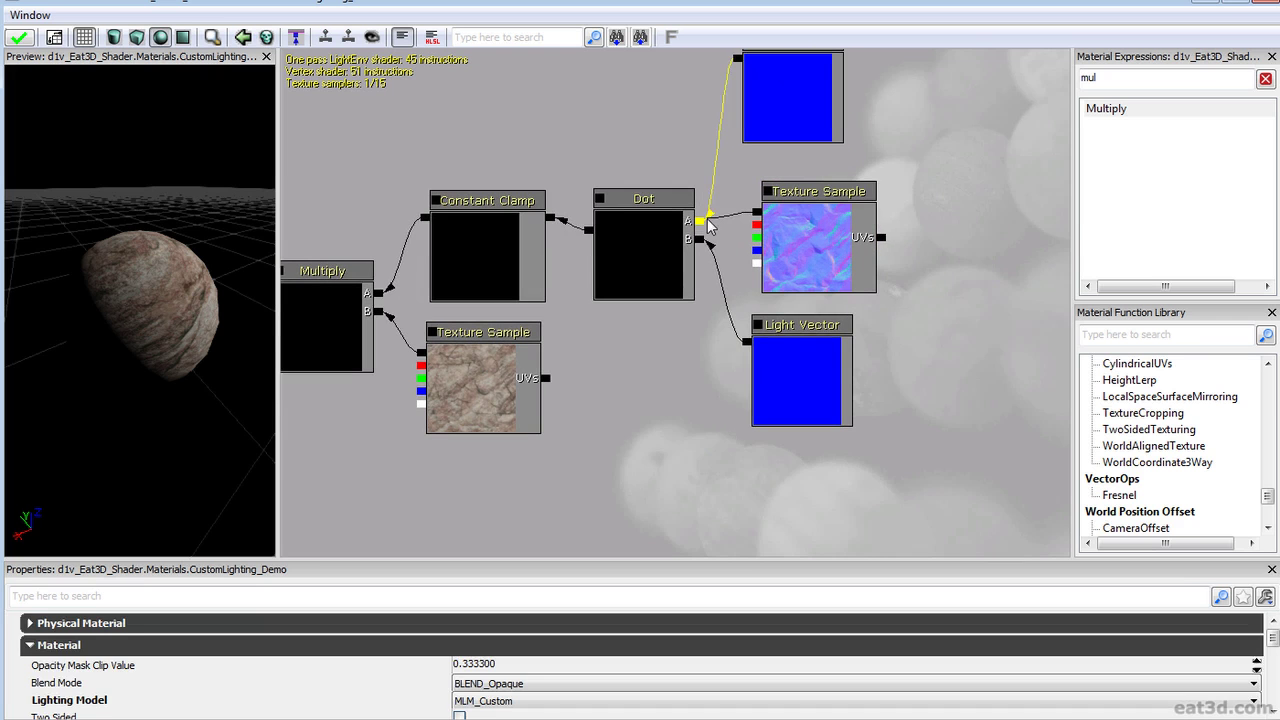
Examine the normal-mapped surface detail on the preview sphere from several angles
mouse_move(70, 377)
right_down()
mouse_move(70, 345)
mouse_move(70, 390)
right_up()
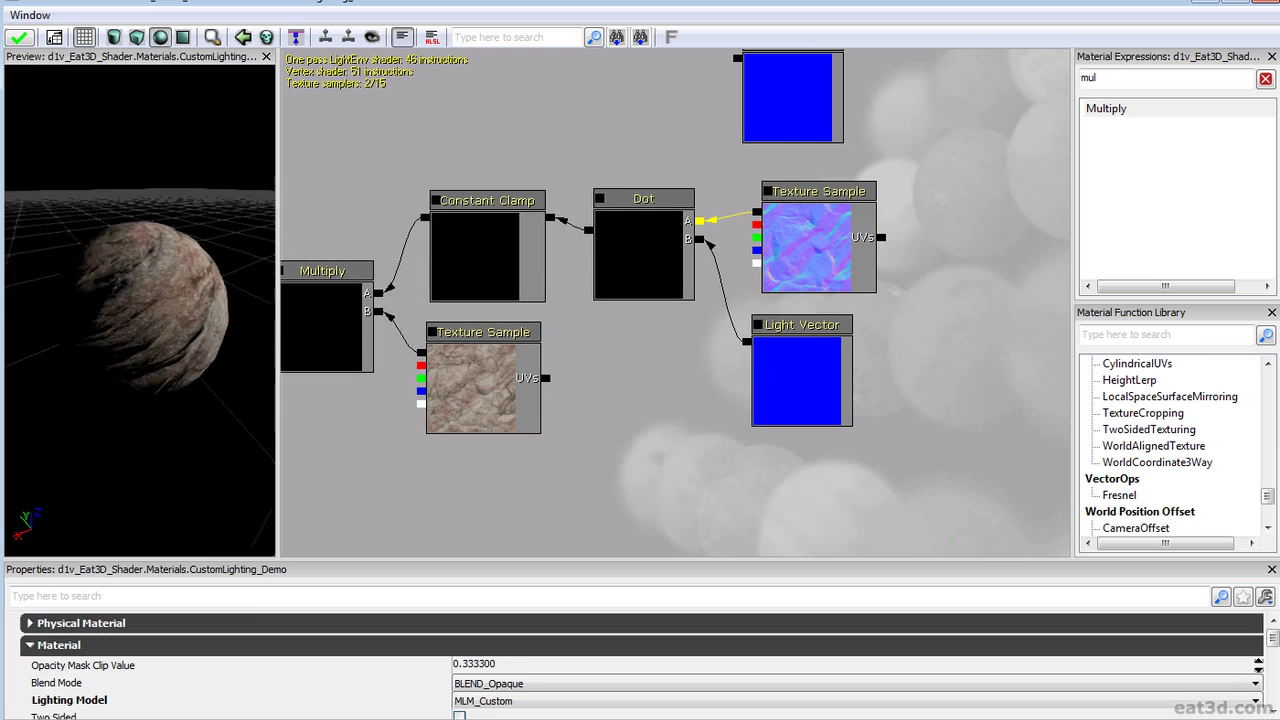
drag(70, 377, 120, 350)
drag(186, 214, 196, 214)
drag(205, 347, 13, 319)
drag(155, 341, 98, 380)
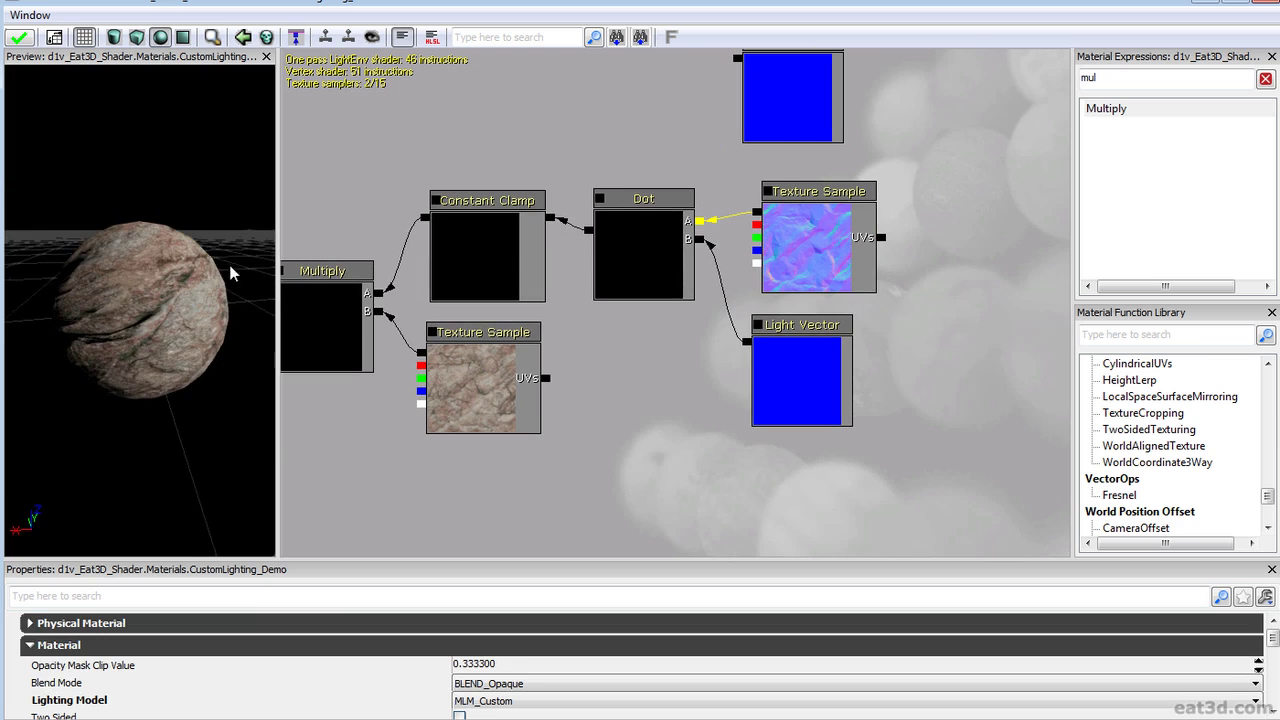
drag(220, 278, 71, 354)
drag(694, 126, 737, 198)
drag(183, 275, 222, 178)
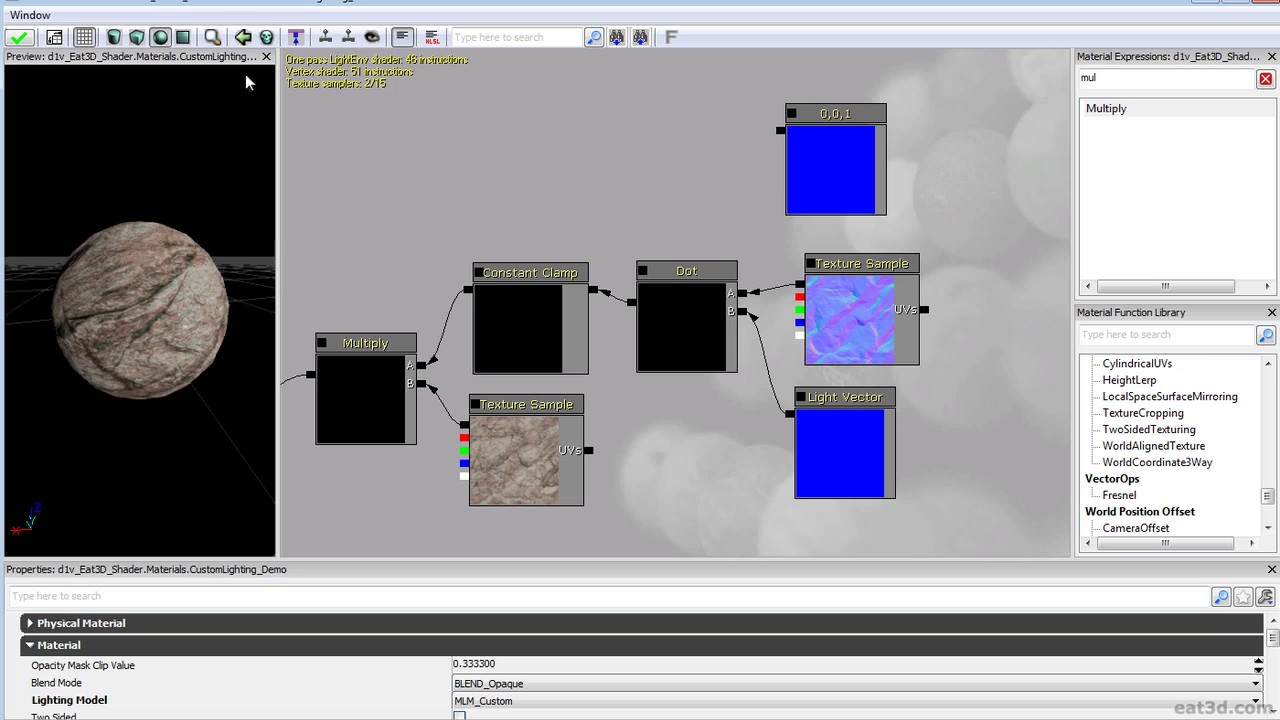
Preview the material on a flat plane and examine how the light plays over the normal-mapped rock
click(183, 38)
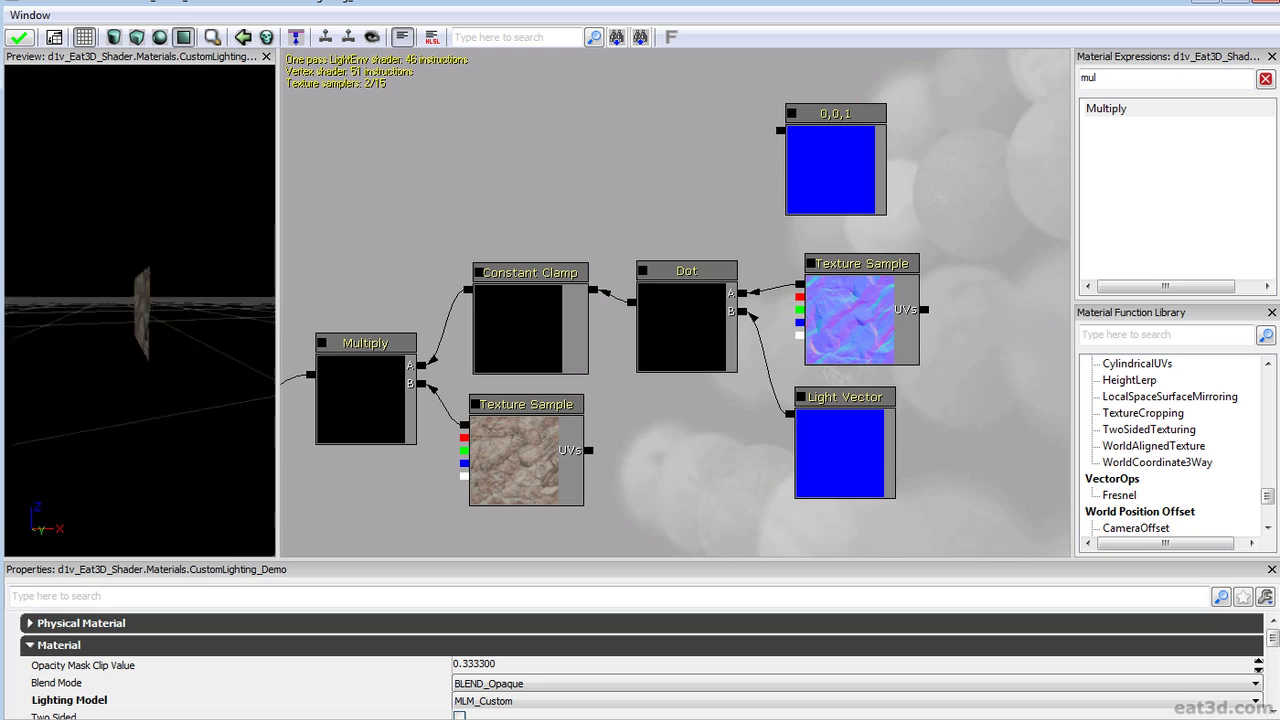
drag(147, 335, 181, 326)
right_drag(181, 326, 182, 73)
drag(182, 326, 145, 320)
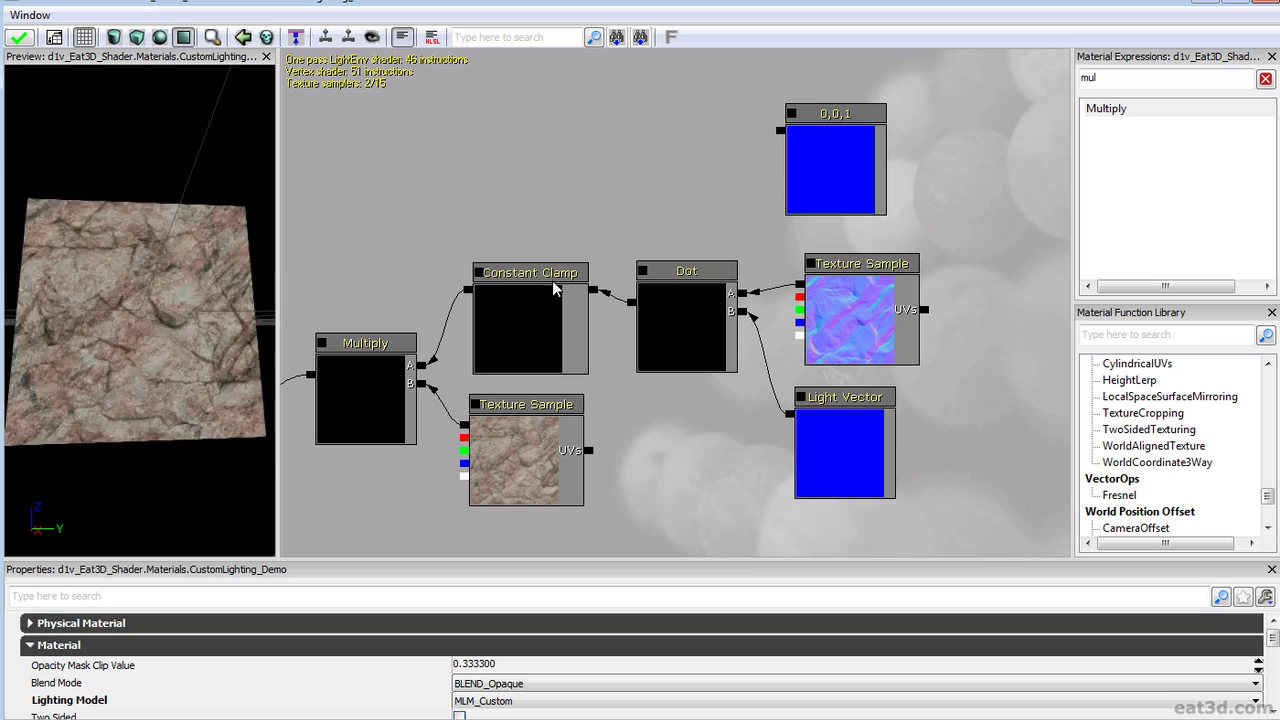
drag(178, 200, 108, 348)
drag(88, 265, 143, 333)
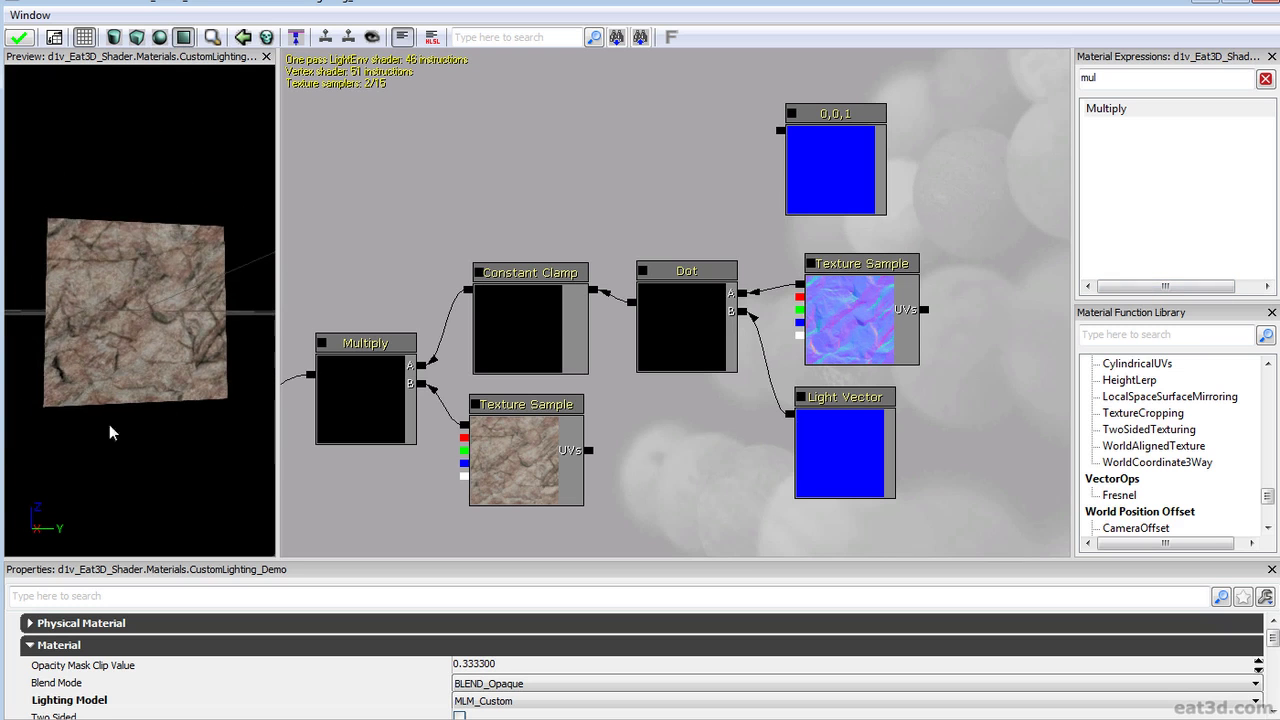
Nudge the normal-map Texture Sample closer to the Dot node
drag(774, 415, 655, 365)
scroll(657, 366, down, 3)
click(705, 277)
mouse_move(705, 277)
ctrl+mouse_down()
mouse_move(682, 287)
mouse_move(691, 278)
ctrl+mouse_up()
drag(662, 328, 755, 321)
scroll(755, 321, up, 2)
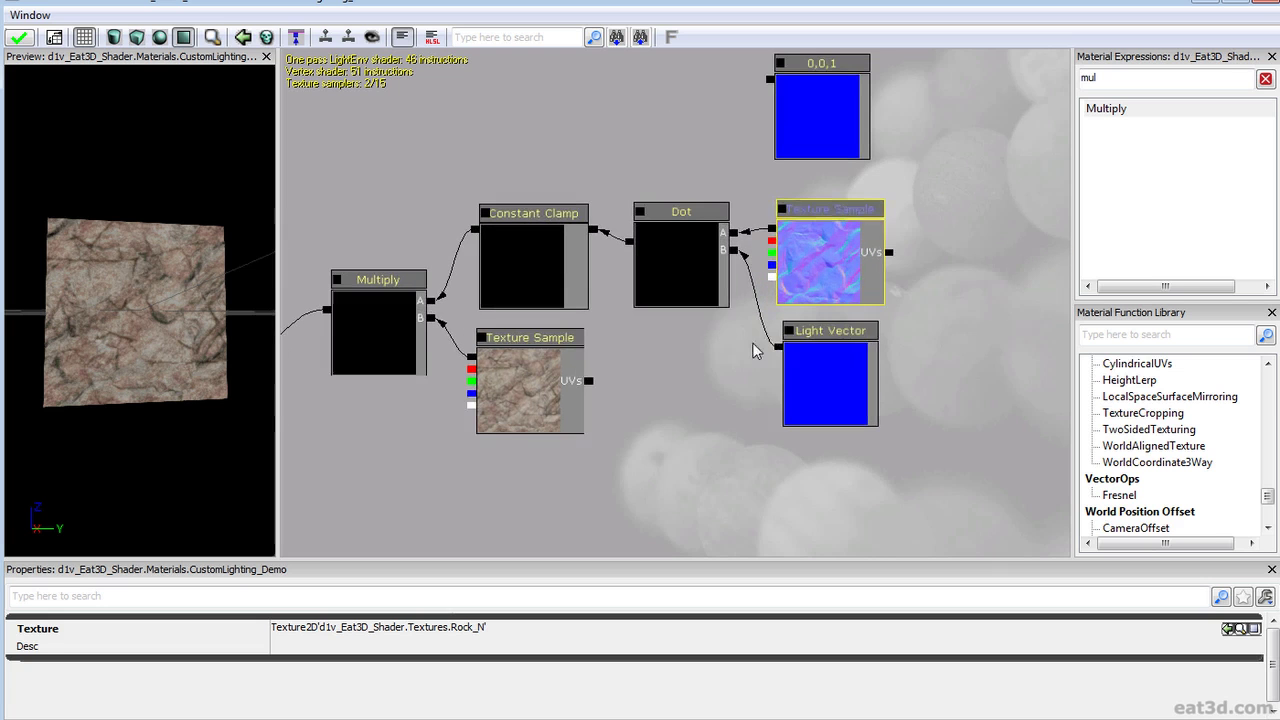
Line up the Light Vector node beneath the normal-map Texture Sample
click(824, 352)
ctrl+drag(824, 352, 817, 356)
scroll(826, 350, down, 4)
drag(889, 302, 749, 287)
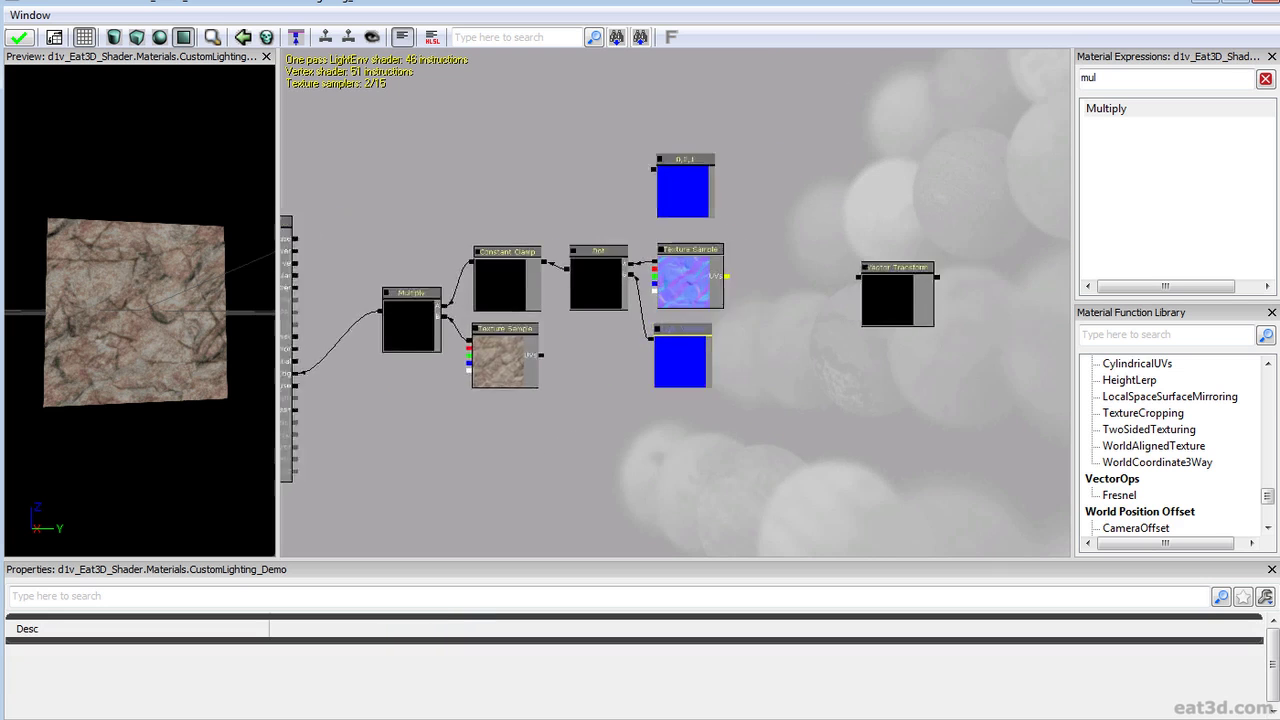
scroll(749, 287, up, 4)
ctrl+click(677, 241)
ctrl+drag(677, 241, 678, 246)
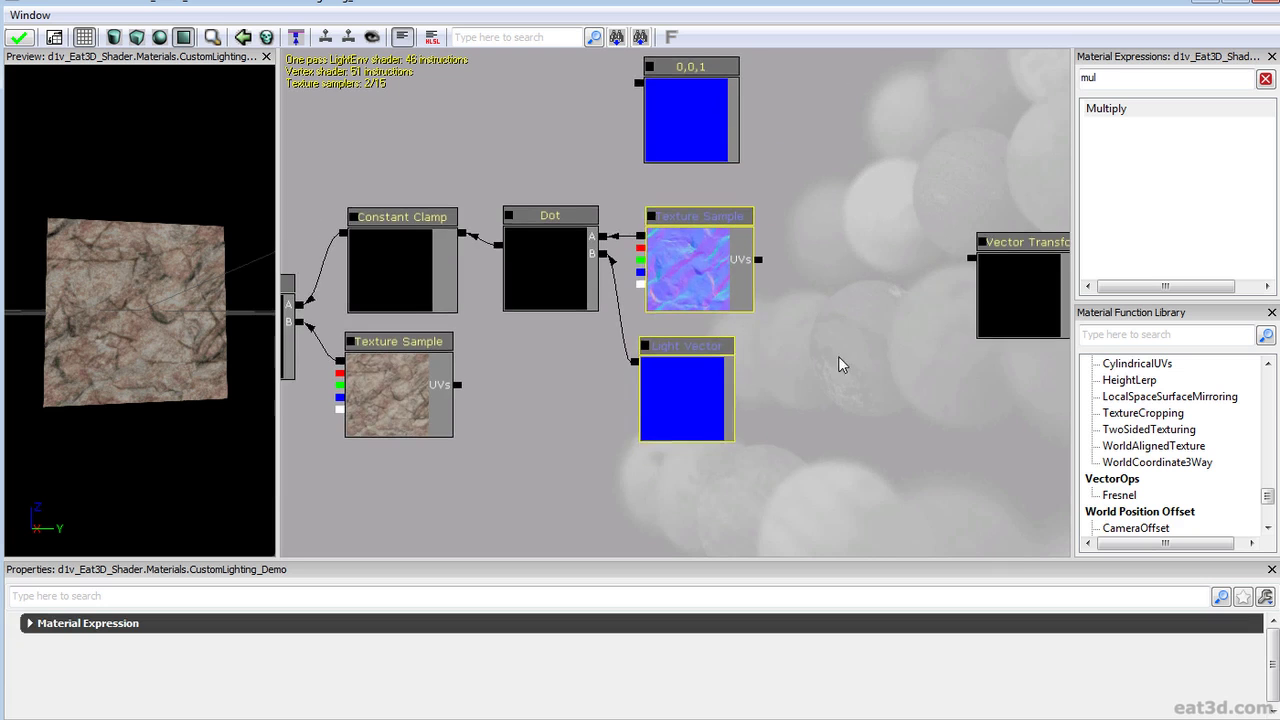
scroll(829, 320, down, 2)
click(760, 340)
scroll(751, 363, up, 2)
click(665, 375)
ctrl+drag(662, 367, 669, 367)
Frame the connected nodes with a new comment named Lighting
scroll(738, 365, down, 3)
drag(751, 314, 853, 326)
ctrl+alt+drag(429, 432, 875, 243)
right_click(812, 367)
right_click(708, 406)
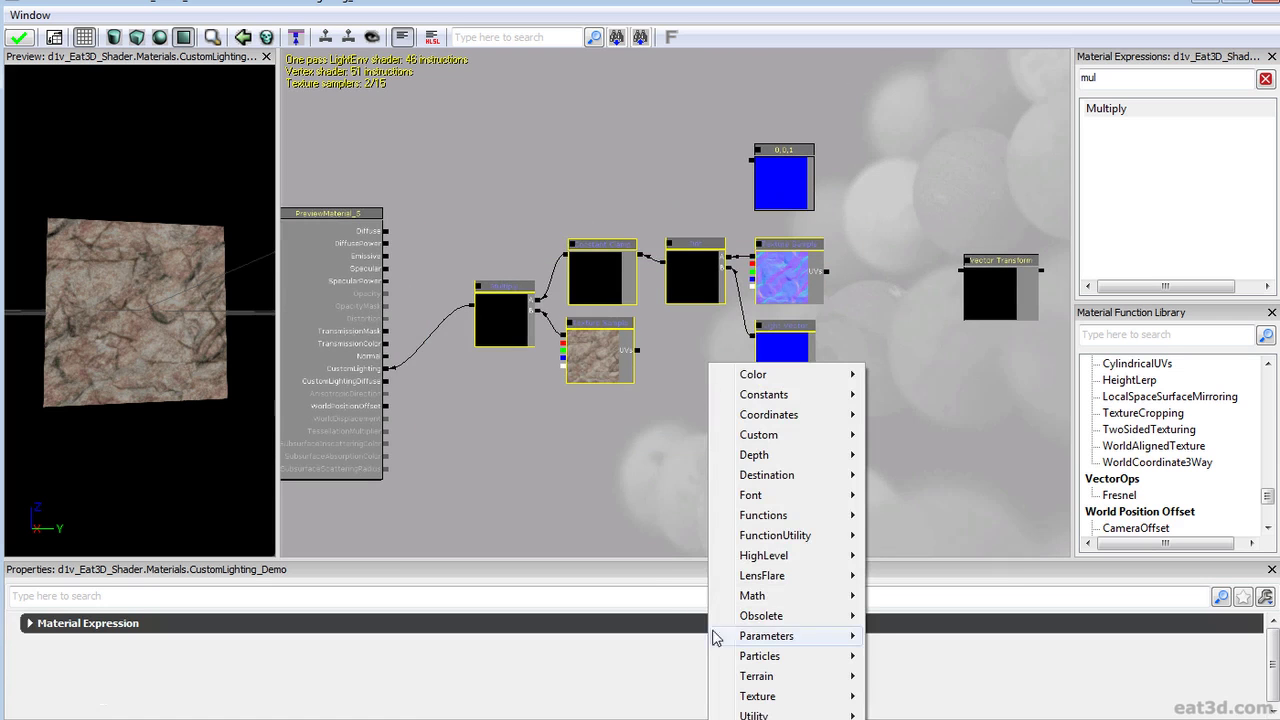
click(772, 719)
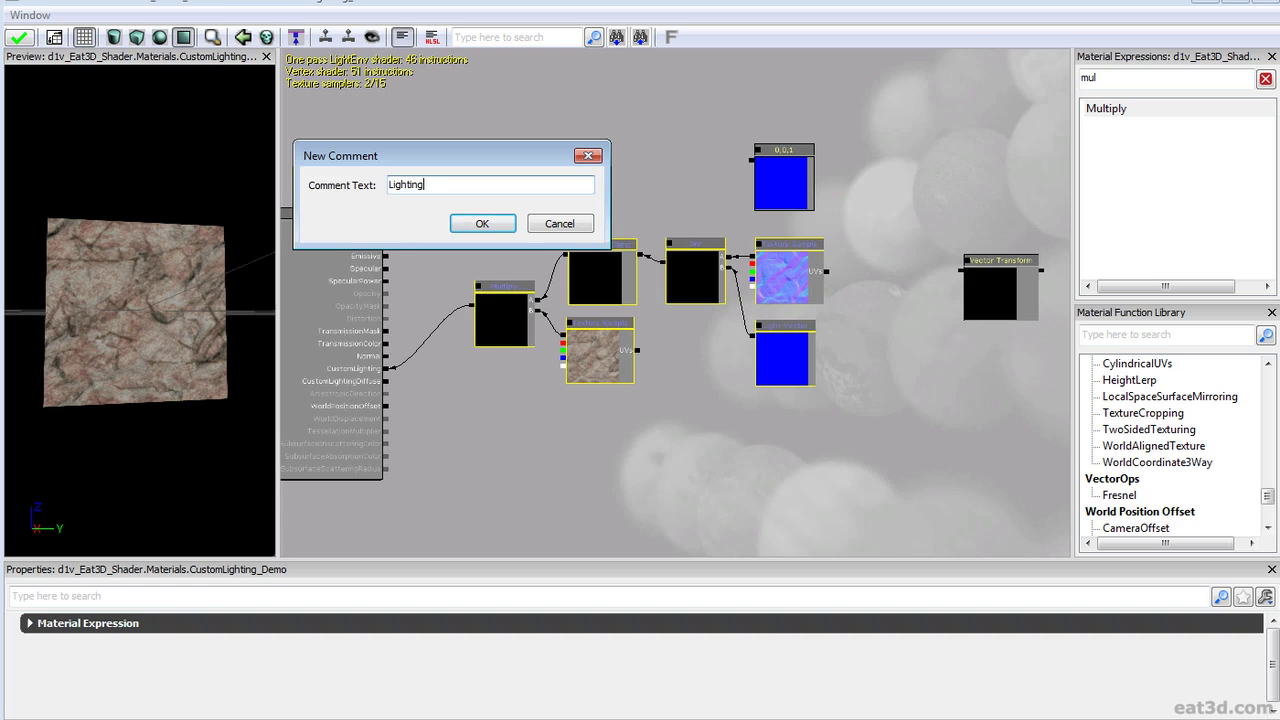
key(Return)
Move the rock Texture Sample and the Multiply node away from the lighting nodes, out of the Lighting comment
scroll(567, 442, up, 1)
click(578, 456)
ctrl+drag(594, 337, 482, 461)
click(476, 286)
ctrl+drag(476, 286, 350, 348)
click(510, 419)
Fit the Lighting comment around the clamp, Dot, normal-map and Light Vector nodes, raised clear of the Multiply node
ctrl+alt+drag(582, 380, 718, 268)
drag(858, 408, 876, 221)
scroll(651, 365, down, 2)
ctrl+drag(885, 279, 1054, 204)
ctrl+drag(372, 232, 486, 162)
Move the rock Texture Sample under the Lighting comment next to Multiply and set its description to Diffuse
drag(328, 367, 600, 288)
scroll(491, 296, up, 1)
click(591, 391)
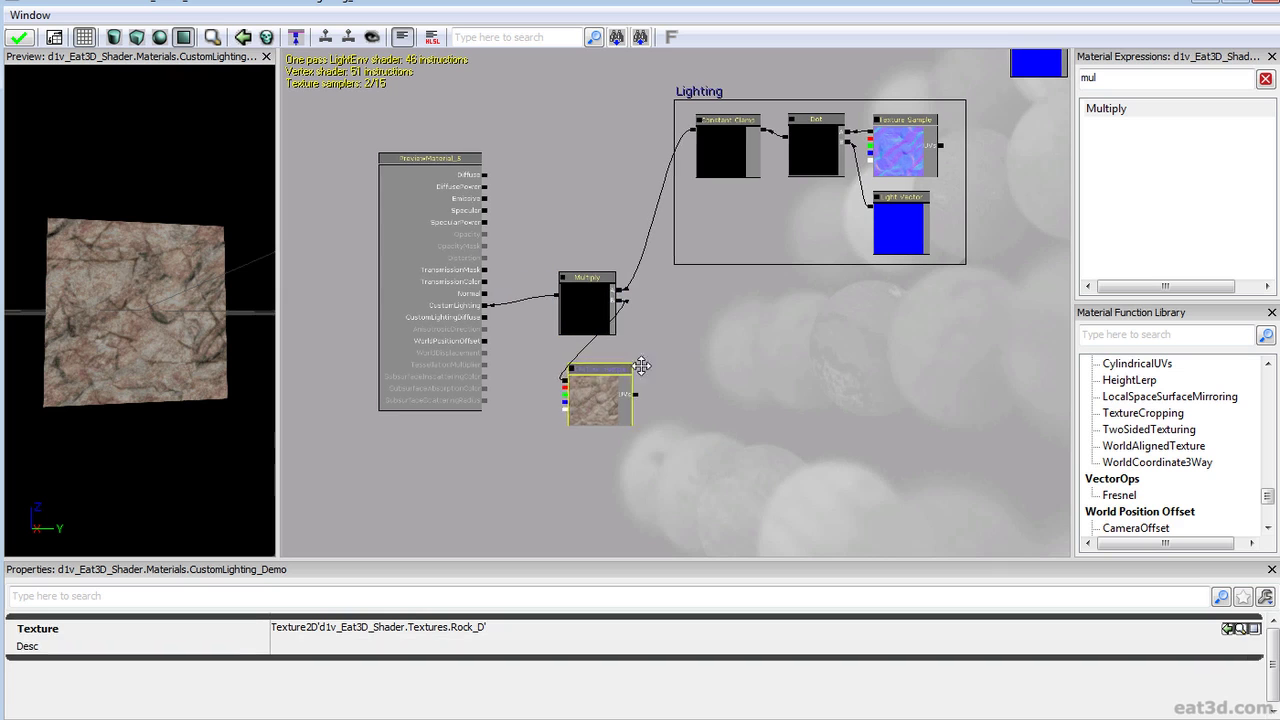
ctrl+drag(591, 392, 723, 309)
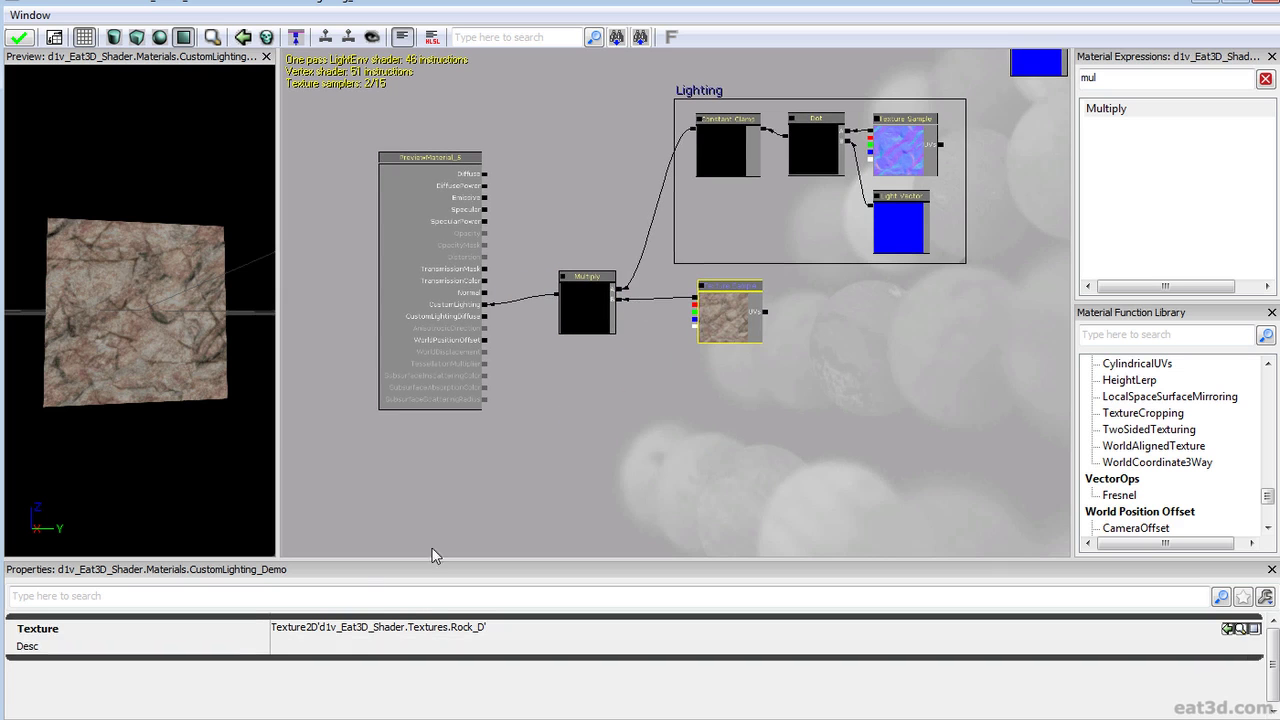
click(336, 646)
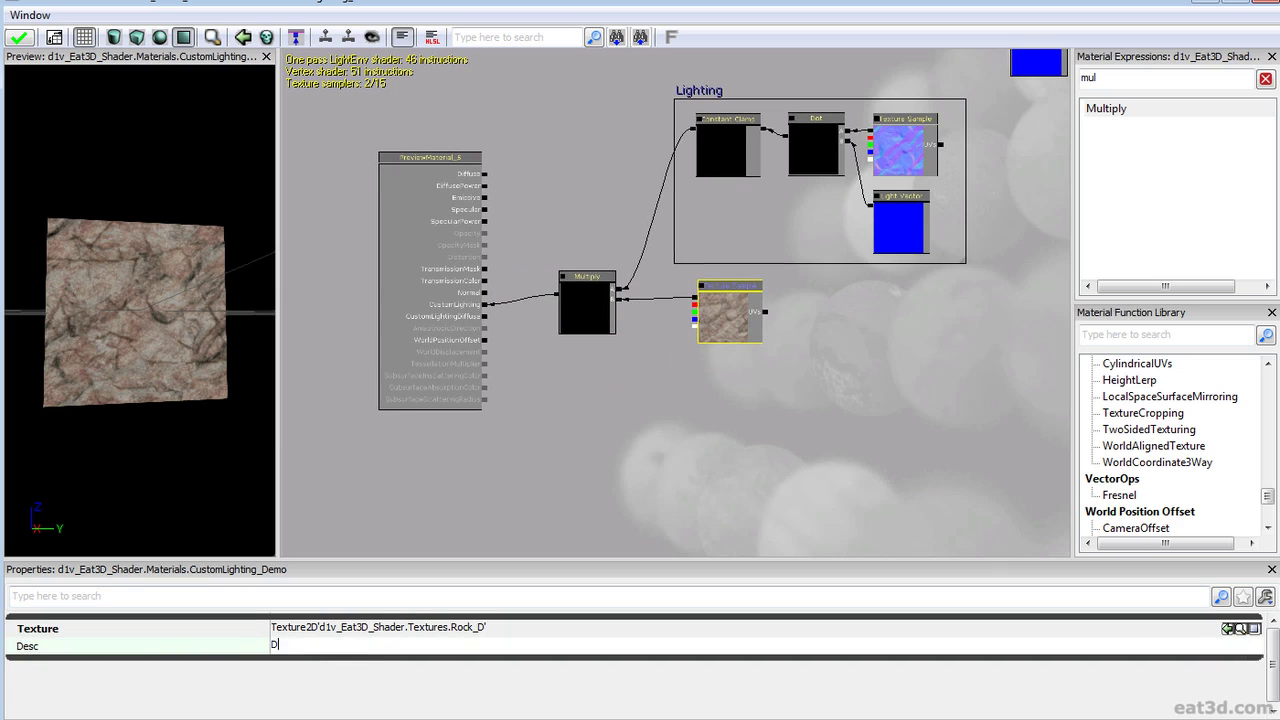
key(Return)
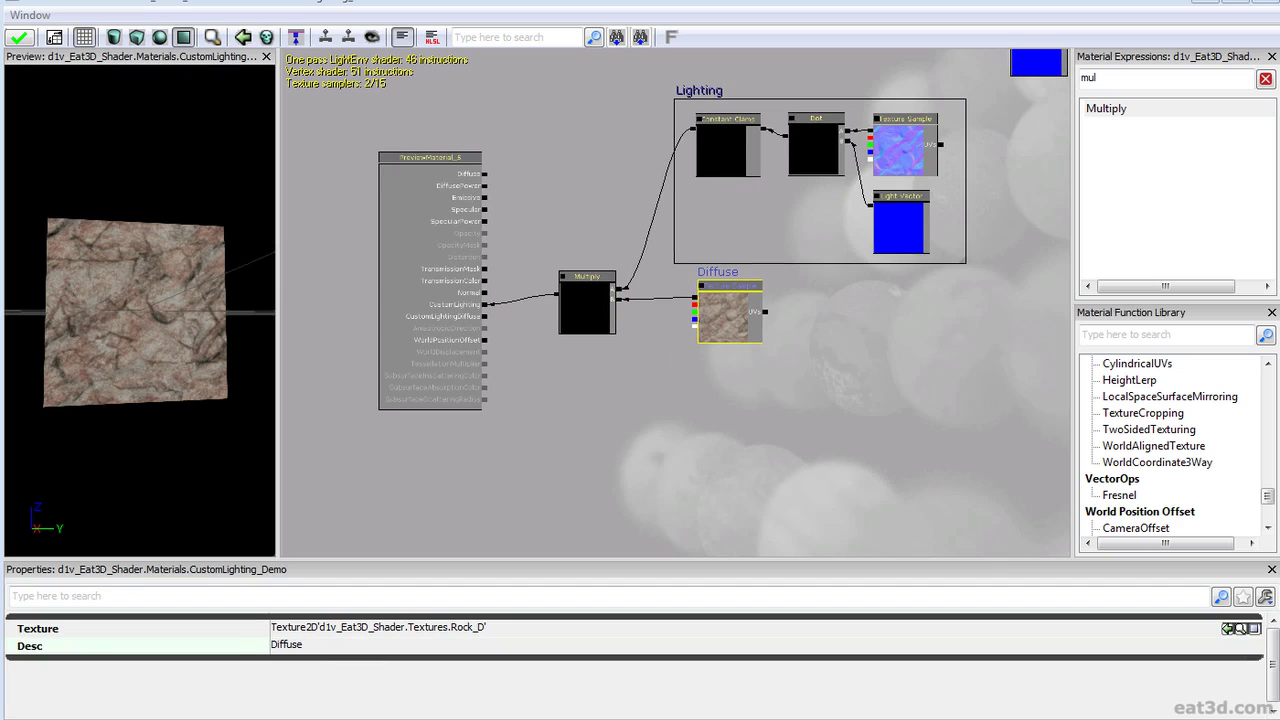
Rearrange the unused nodes beside the Lighting comment
drag(669, 327, 655, 363)
scroll(652, 375, up, 2)
drag(650, 318, 641, 407)
scroll(641, 407, down, 1)
scroll(680, 345, down, 2)
drag(682, 340, 730, 333)
scroll(730, 333, up, 3)
drag(880, 382, 773, 375)
drag(799, 309, 627, 434)
scroll(630, 434, down, 1)
drag(656, 432, 663, 343)
click(842, 152)
ctrl+drag(824, 141, 1003, 154)
ctrl+alt+drag(971, 309, 1064, 127)
ctrl+drag(996, 149, 893, 164)
drag(618, 260, 791, 275)
Nudge the Multiply node and the Diffuse Texture Sample closer together
scroll(785, 280, up, 3)
drag(610, 485, 691, 405)
ctrl+drag(547, 385, 571, 390)
ctrl+click(755, 383)
ctrl+click(734, 376)
ctrl+drag(745, 388, 722, 387)
Switch the preview back to a sphere and examine the finished lighting from several angles and distances
click(160, 38)
right_drag(142, 244, 156, 401)
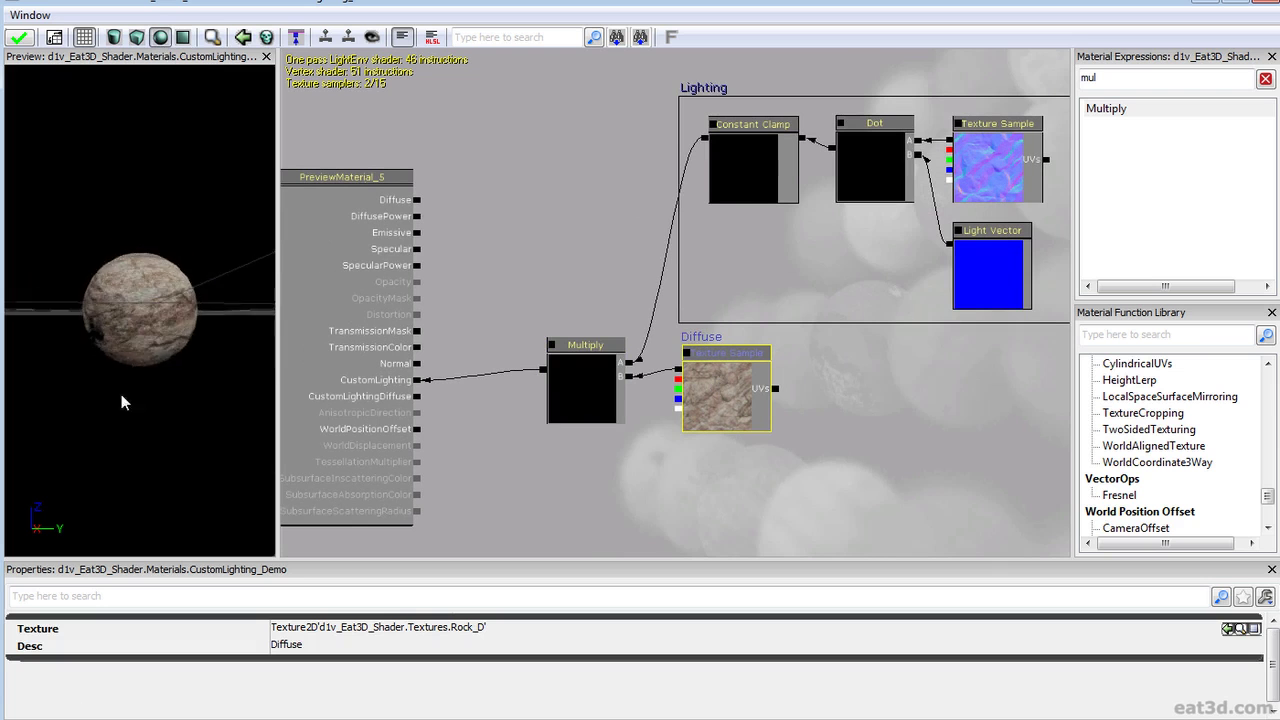
drag(156, 401, 276, 532)
drag(156, 401, 132, 224)
right_drag(132, 224, 146, 260)
drag(146, 260, 150, 304)
mouse_move(195, 207)
right_down()
mouse_move(195, 222)
mouse_move(195, 160)
mouse_move(195, 207)
right_up()
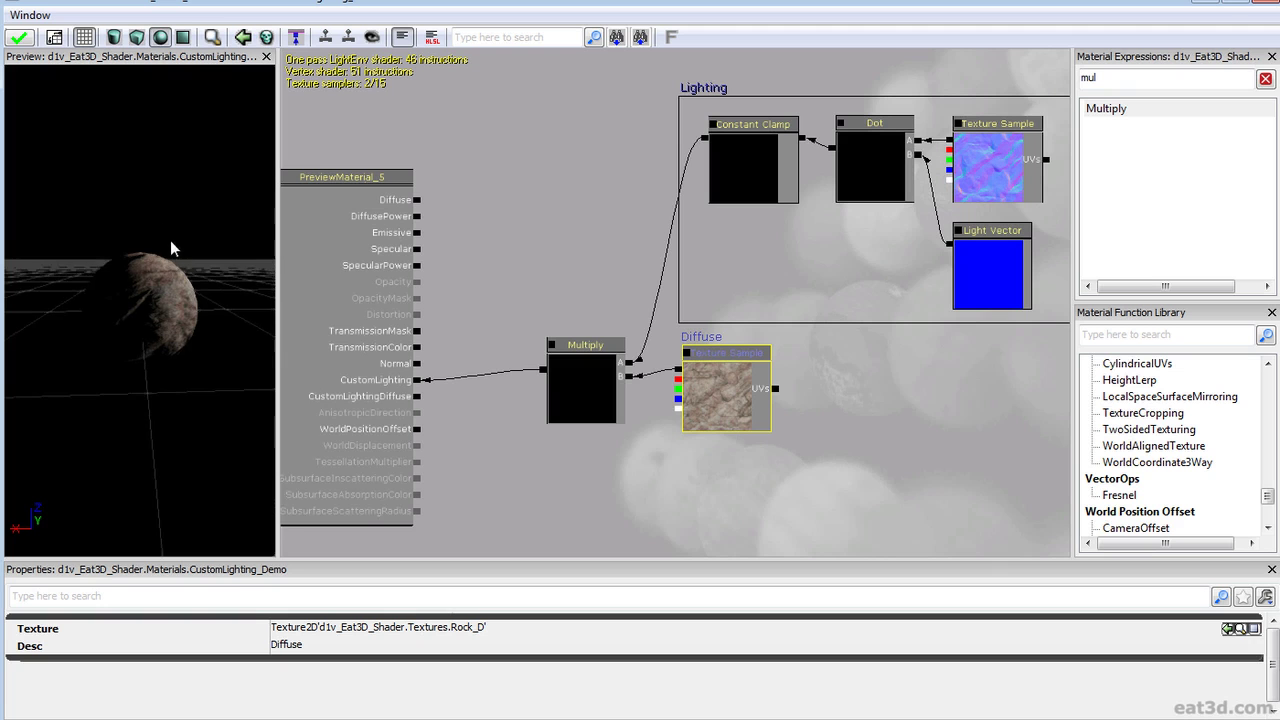
right_drag(148, 279, 174, 430)
mouse_move(174, 380)
mouse_down()
mouse_move(60, 385)
mouse_move(170, 385)
mouse_move(190, 450)
mouse_move(175, 400)
mouse_move(150, 380)
mouse_move(190, 430)
mouse_move(145, 445)
mouse_move(185, 385)
mouse_up()
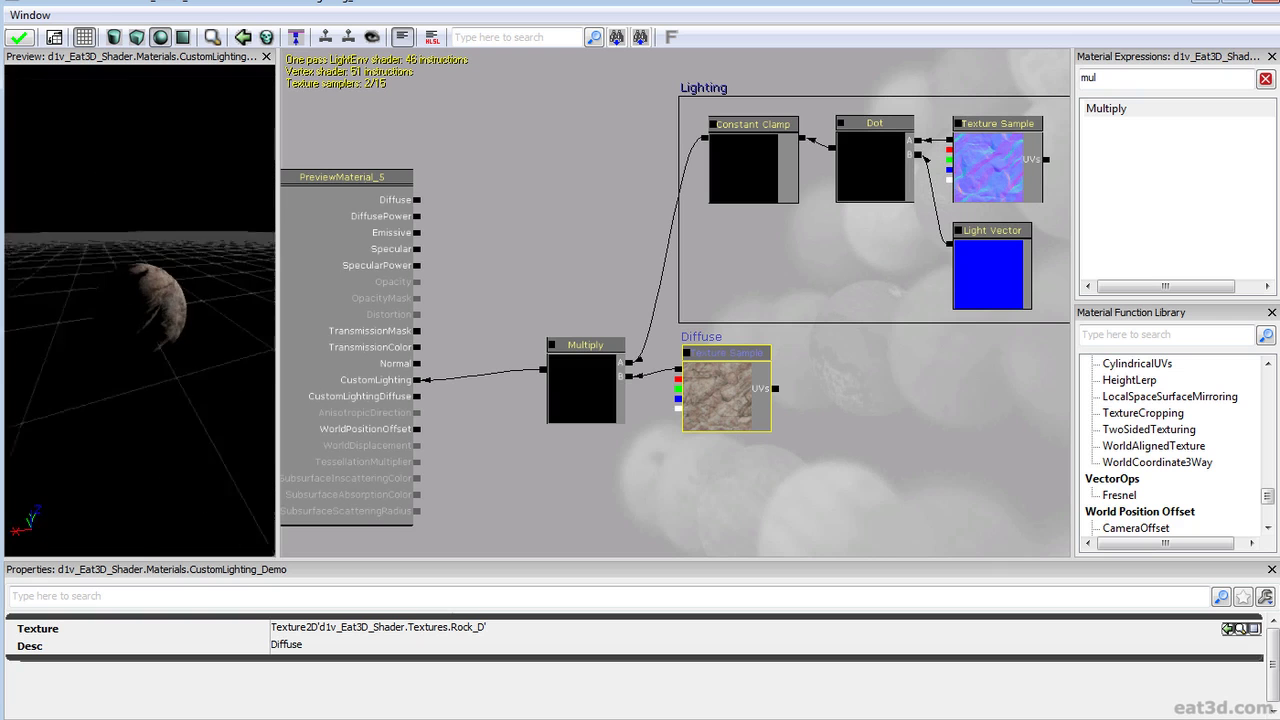
Switch to Photoshop, open the recent file Vecctors.psd and examine the Normal, Light, Camera and Reflection vector diagram
key(alt+Tab)
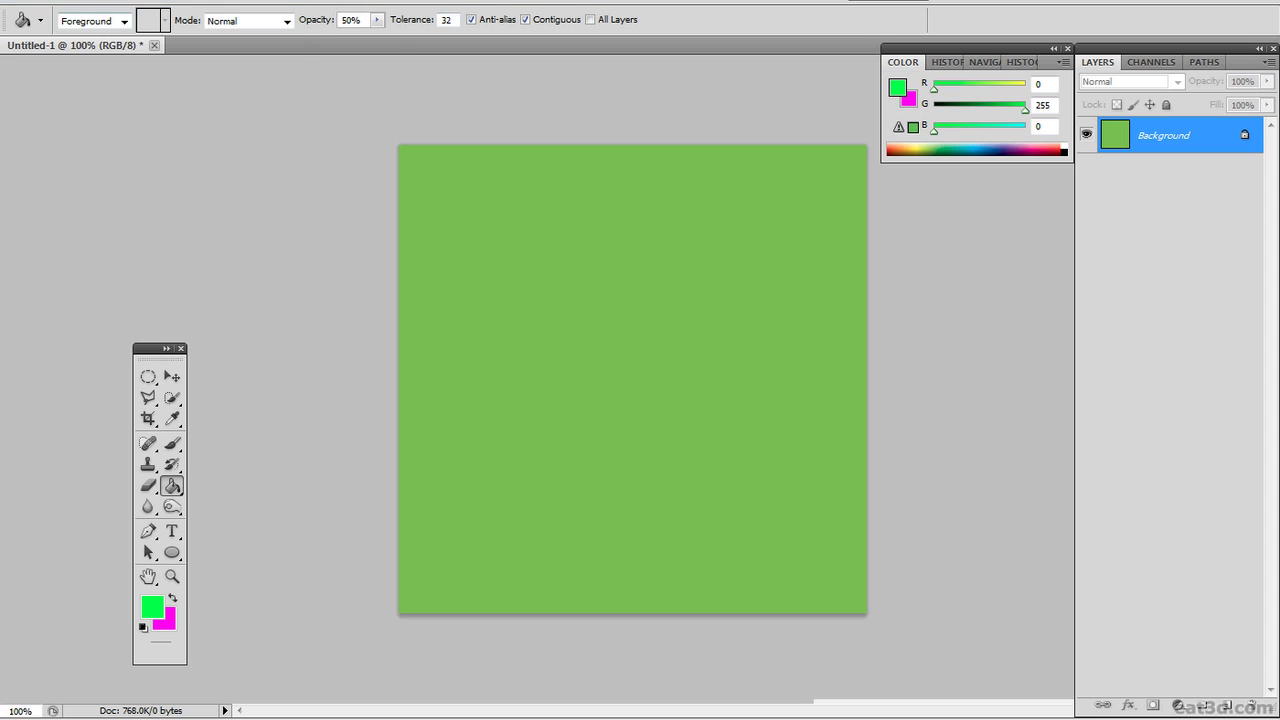
click(50, 1)
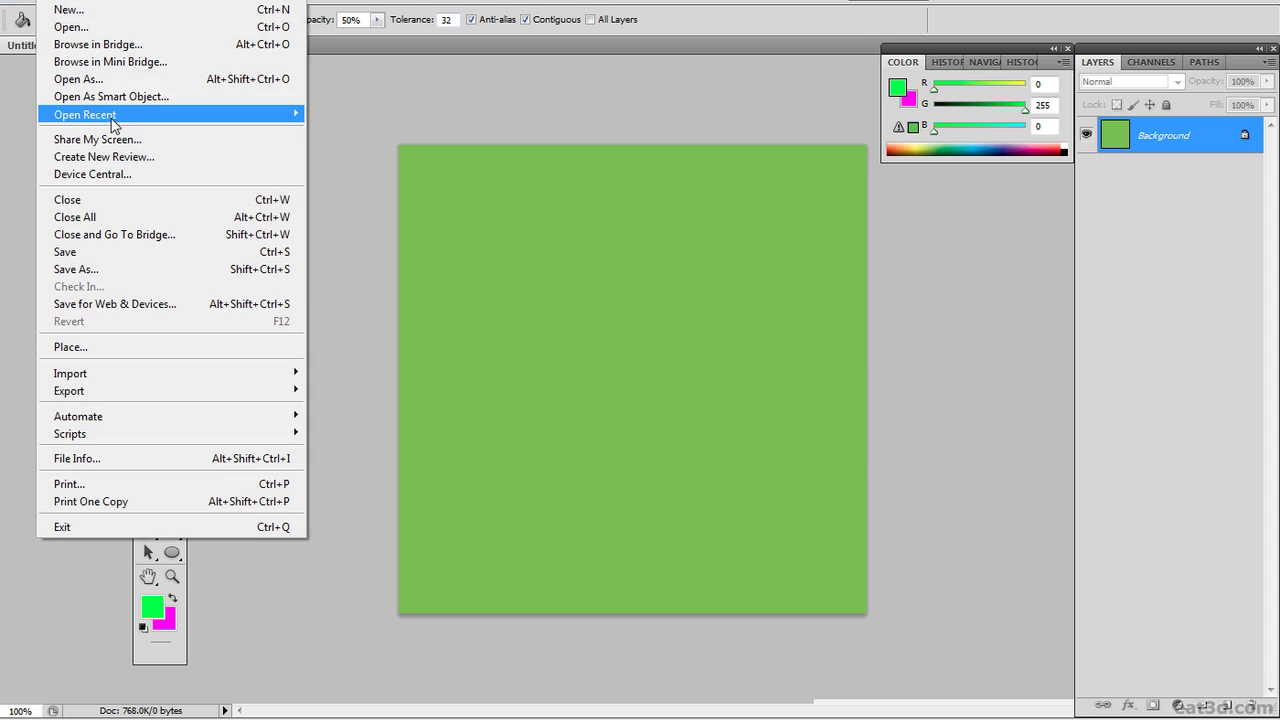
mouse_move(231, 119)
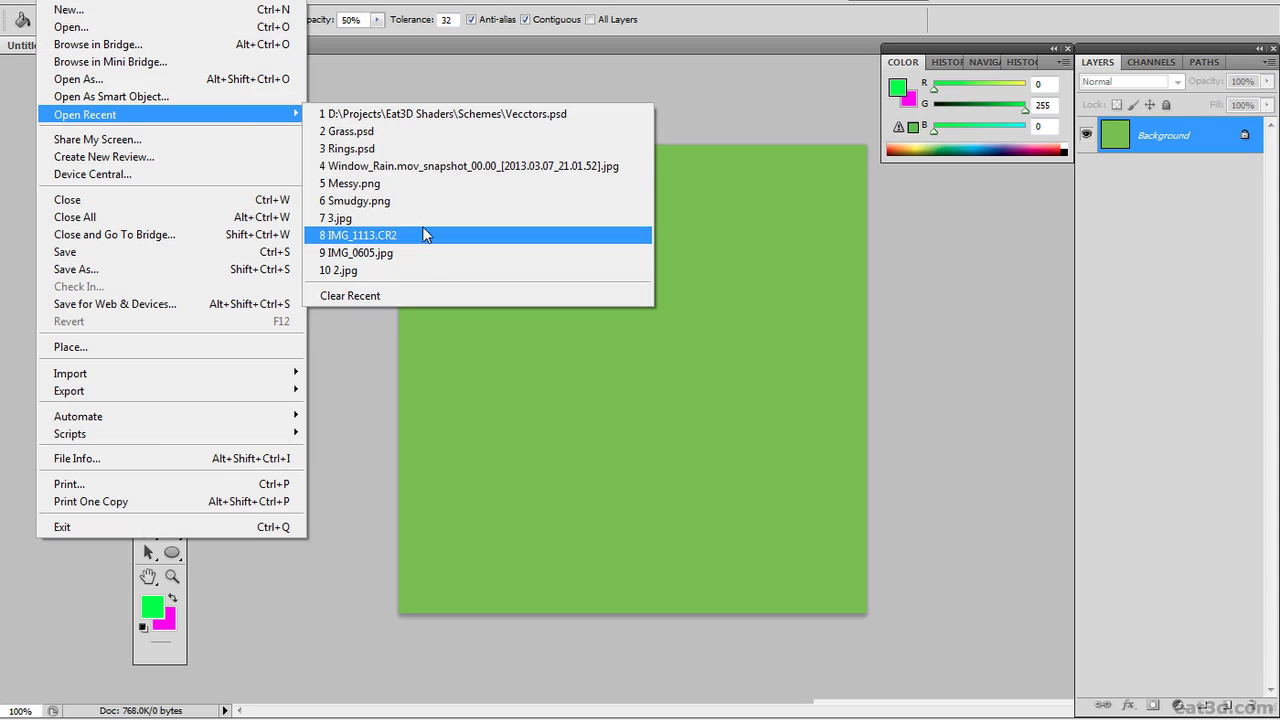
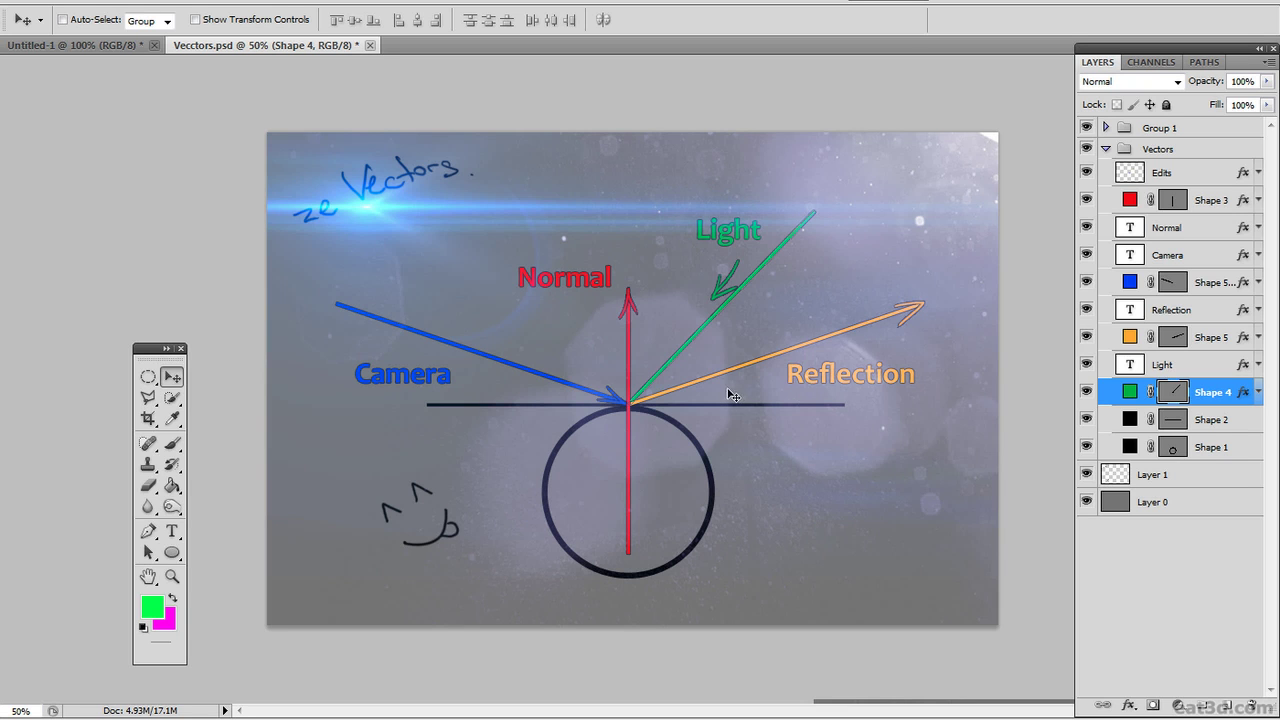
key(m)
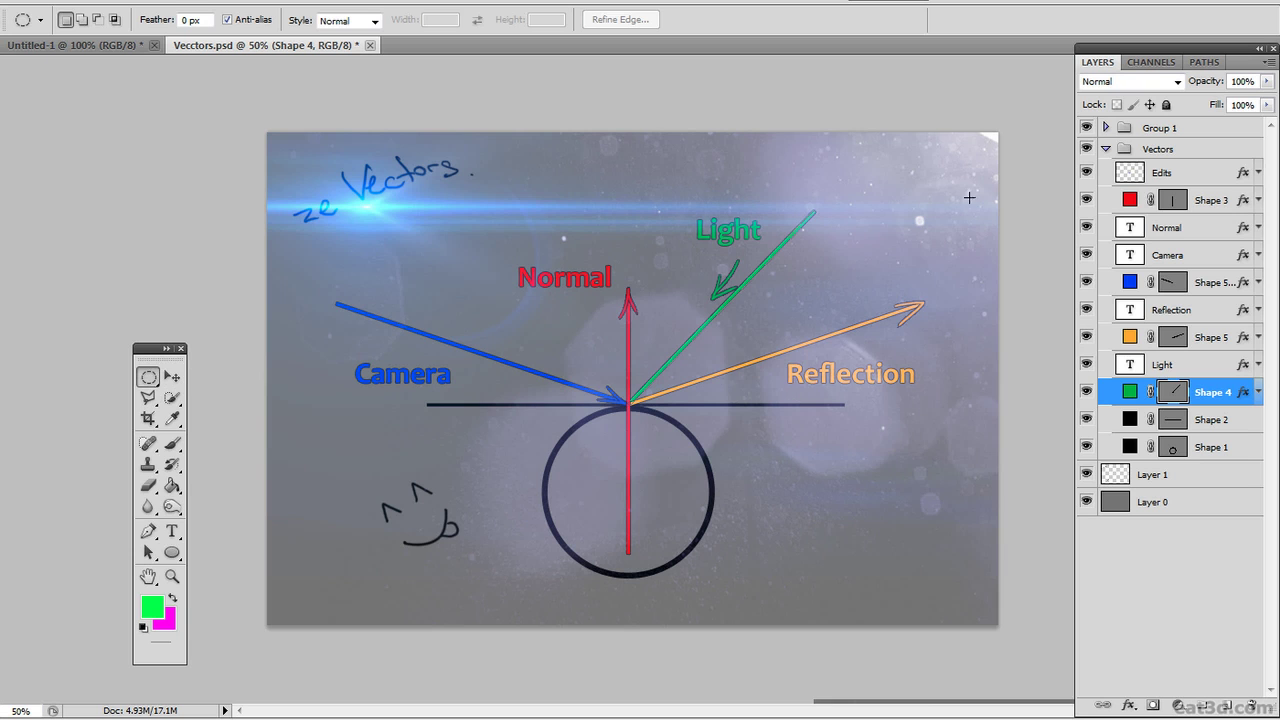
click(1086, 128)
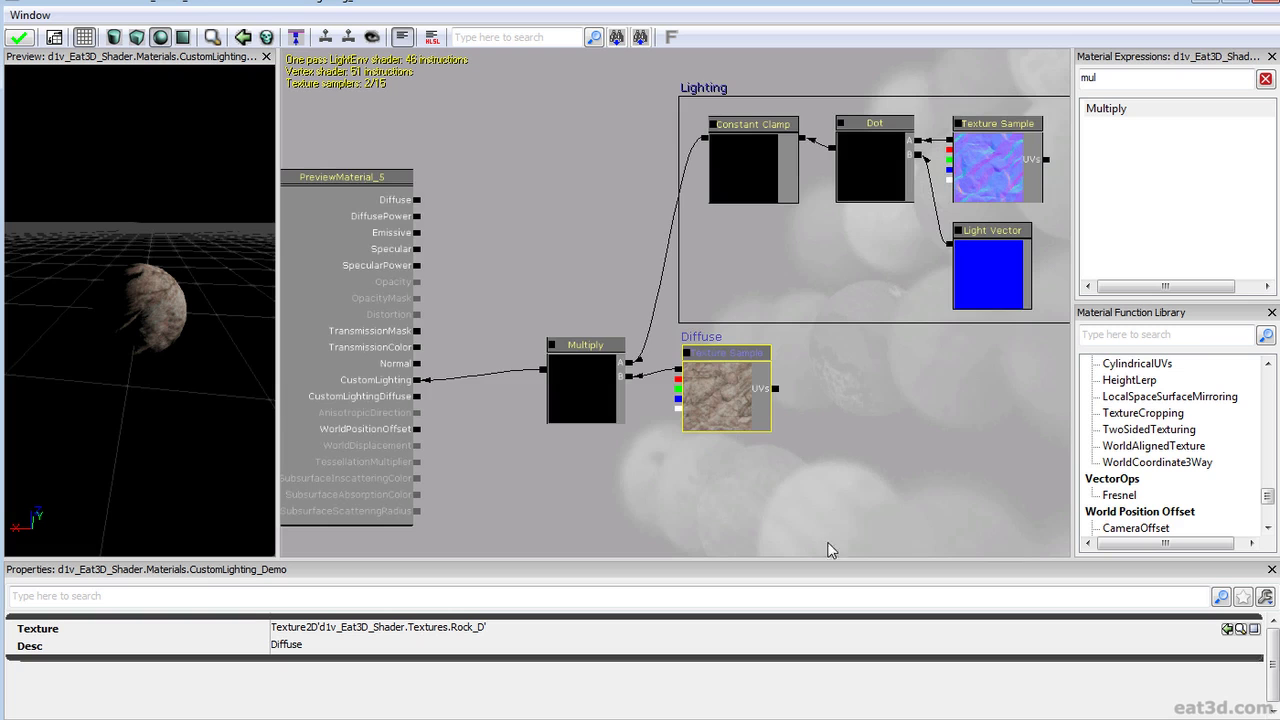
Back in the UDK Material Editor, add a ReflectionVector node below the Light Vector, outside the Lighting comment
drag(729, 386, 423, 484)
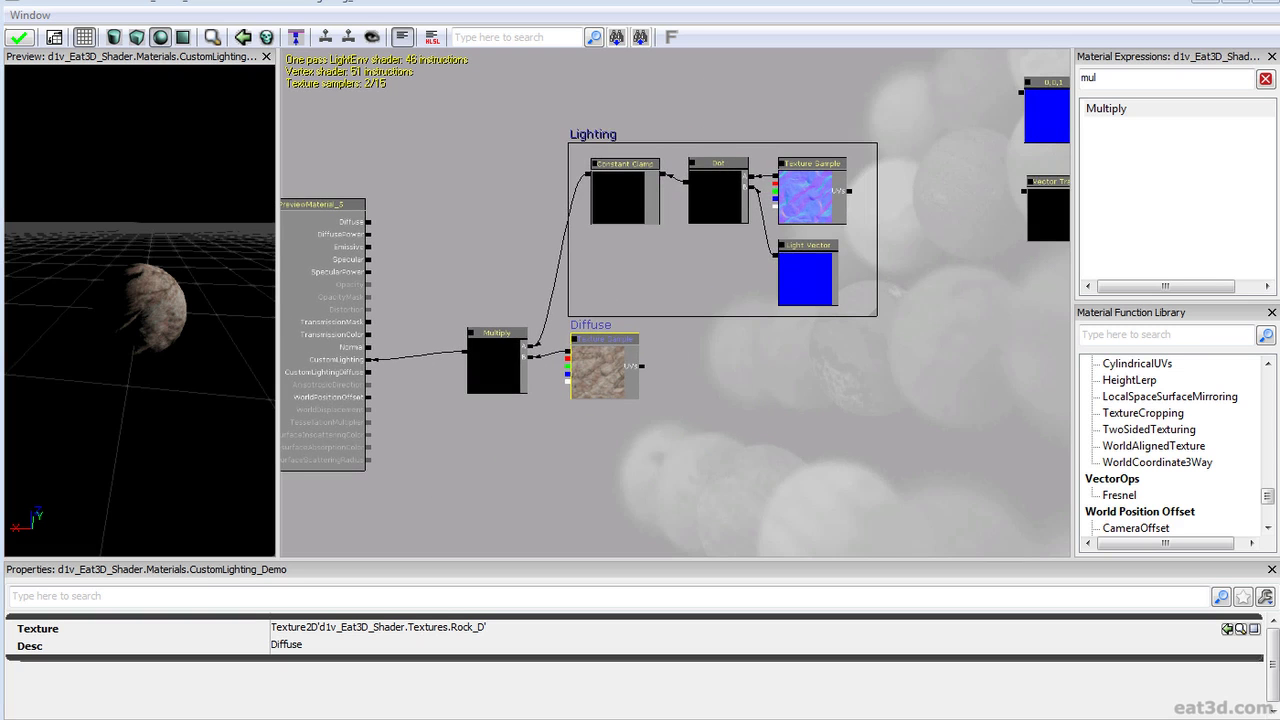
drag(1140, 80, 918, 81)
text(ref)
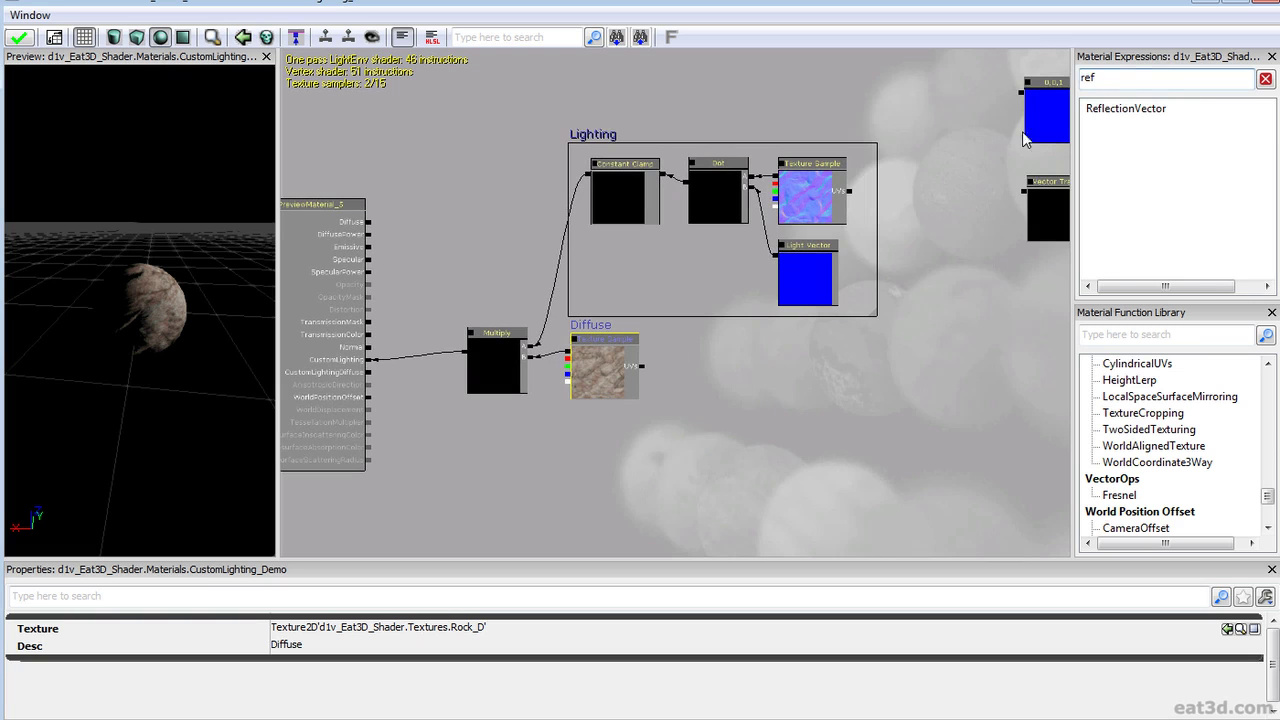
drag(1130, 108, 1090, 106)
drag(754, 386, 703, 377)
scroll(703, 420, up, 3)
ctrl+drag(717, 452, 745, 380)
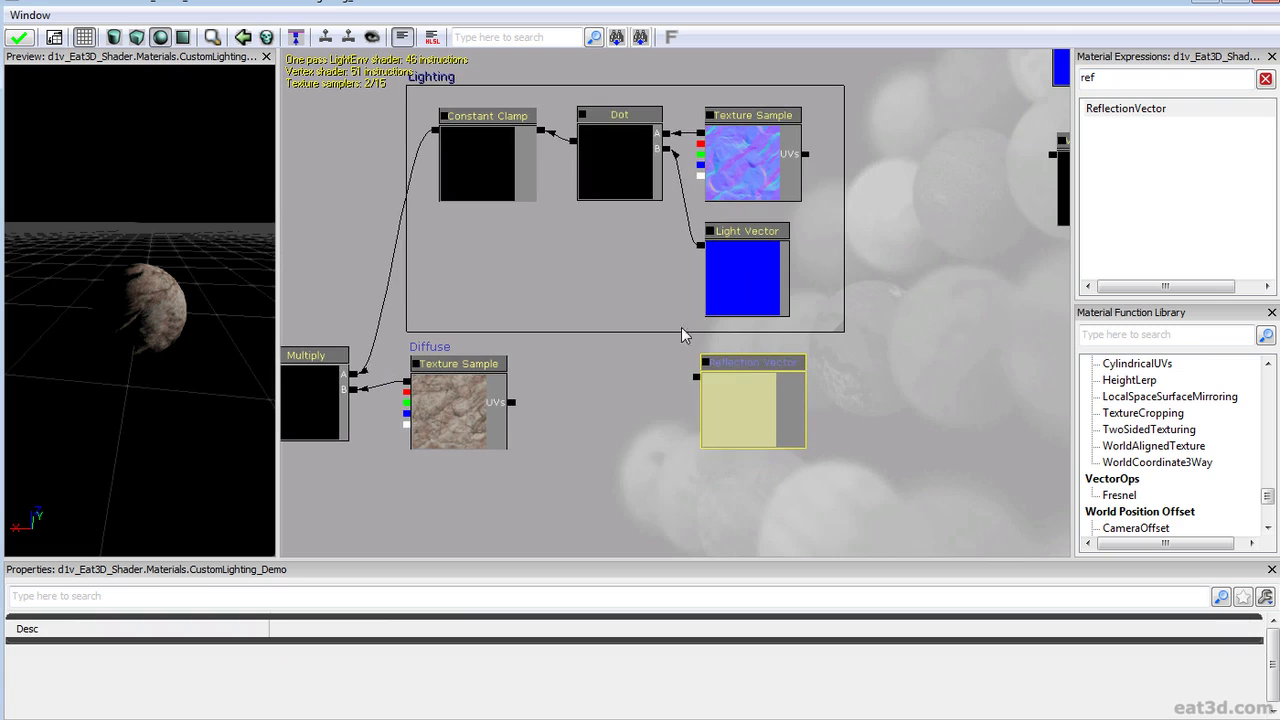
Duplicate the Dot node beside the Reflection Vector and wire Light Vector into A and Reflection Vector into B
click(622, 178)
key(ctrl+w)
drag(632, 186, 611, 408)
drag(695, 380, 700, 246)
right_drag(515, 403, 622, 348)
ctrl+alt+drag(686, 384, 846, 520)
Connect the new Dot node to CustomLighting and examine the reflection shading on the preview sphere
right_drag(649, 529, 860, 397)
drag(857, 378, 472, 190)
drag(140, 310, 16, 285)
right_drag(99, 288, 110, 250)
drag(110, 250, 265, 351)
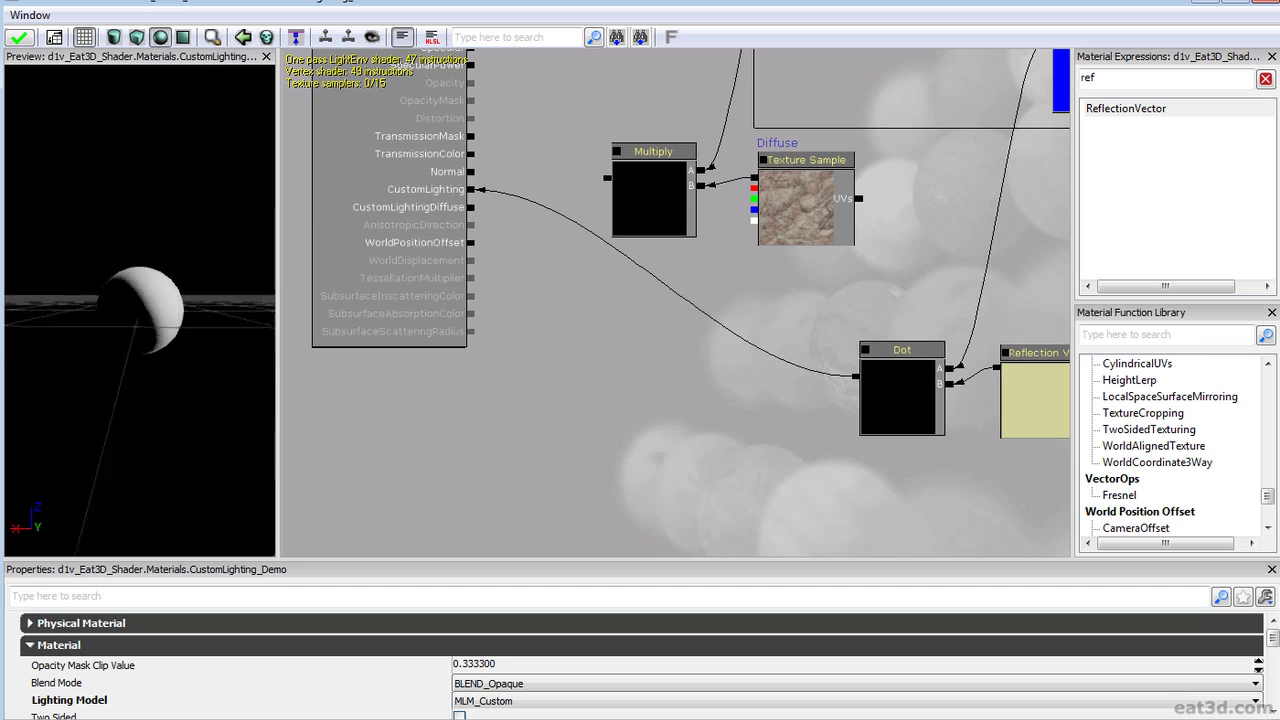
Duplicate the Constant Clamp, feed the new Dot node into it, and align the clamp and Reflection Vector in the row
drag(760, 428, 640, 384)
drag(757, 248, 719, 351)
click(753, 426)
drag(832, 288, 799, 379)
scroll(668, 213, down, 1)
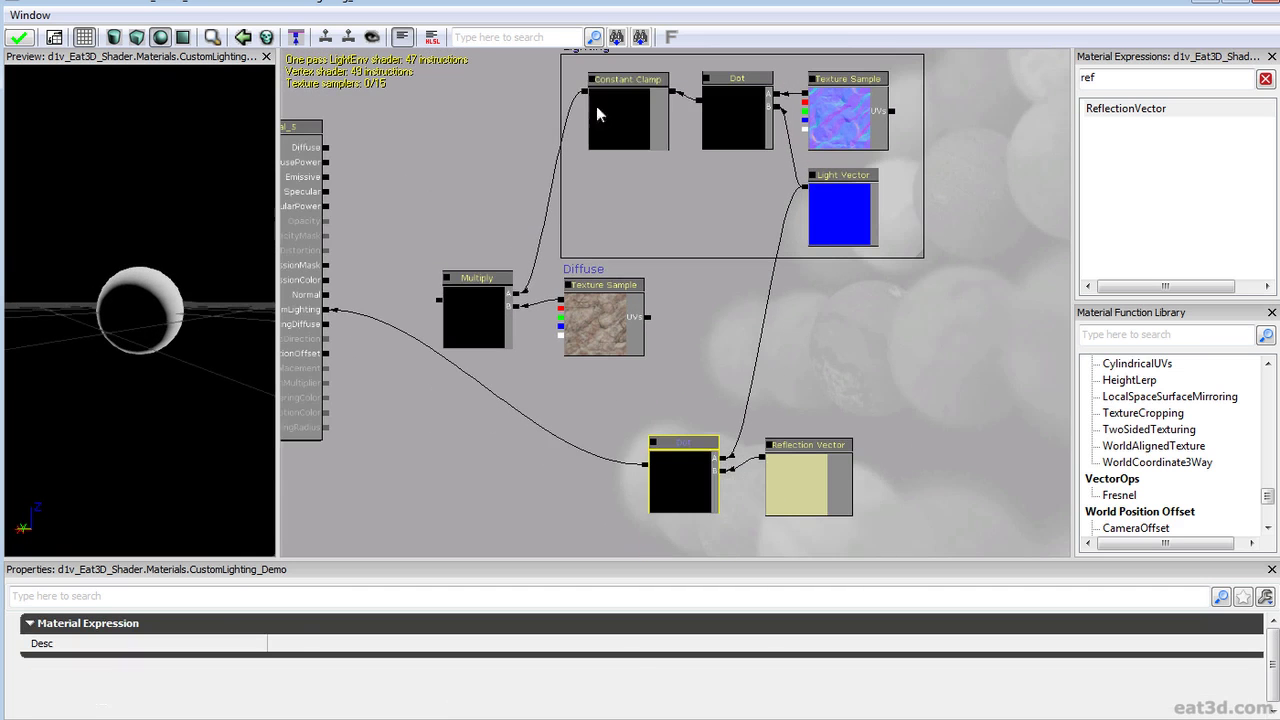
click(622, 111)
key(ctrl+w)
ctrl+drag(629, 117, 643, 465)
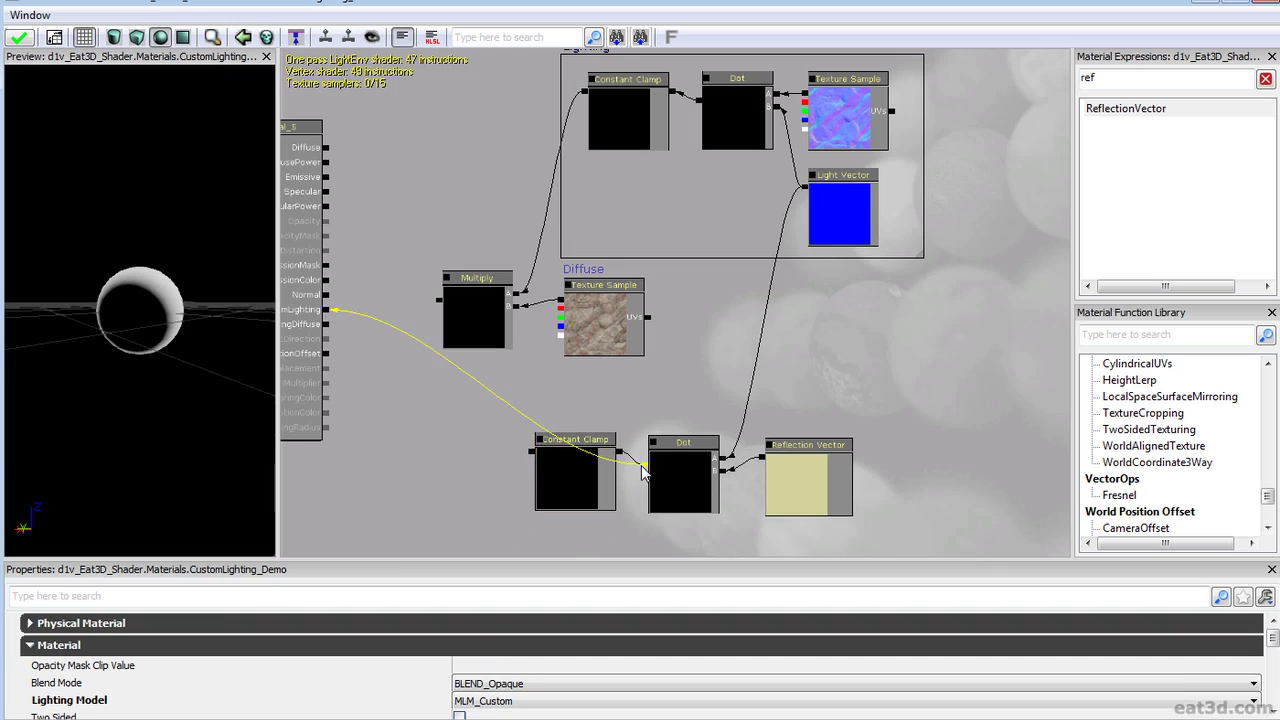
drag(550, 531, 656, 324)
click(681, 291)
ctrl+drag(689, 270, 685, 274)
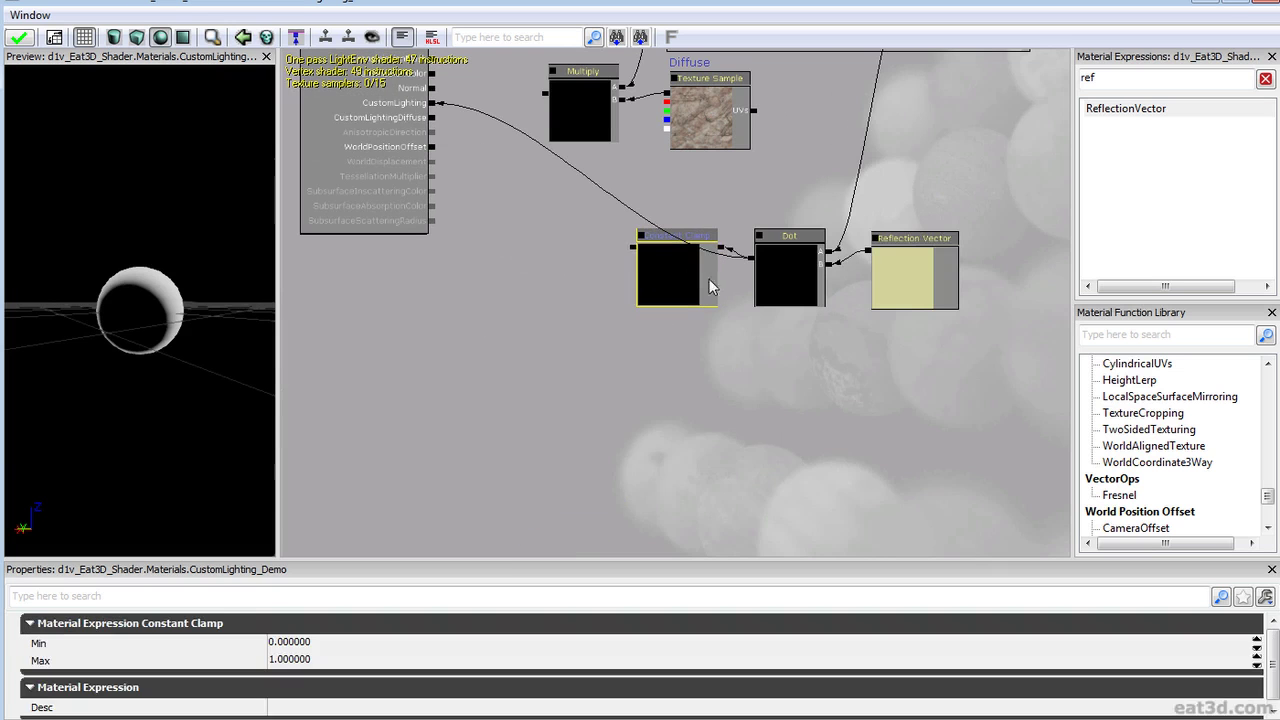
click(917, 264)
ctrl+drag(910, 262, 904, 261)
Add a Power node before the duplicated Constant Clamp and connect the clamp to its Base input
drag(1135, 82, 921, 110)
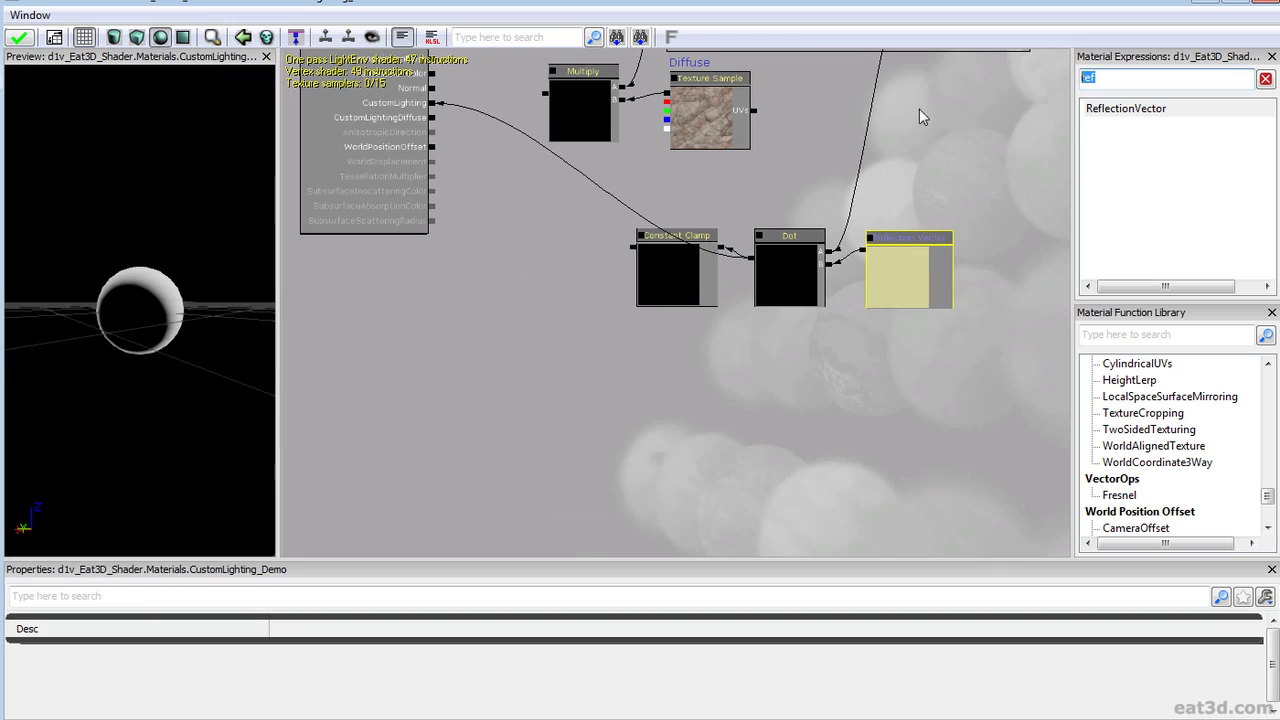
text(power)
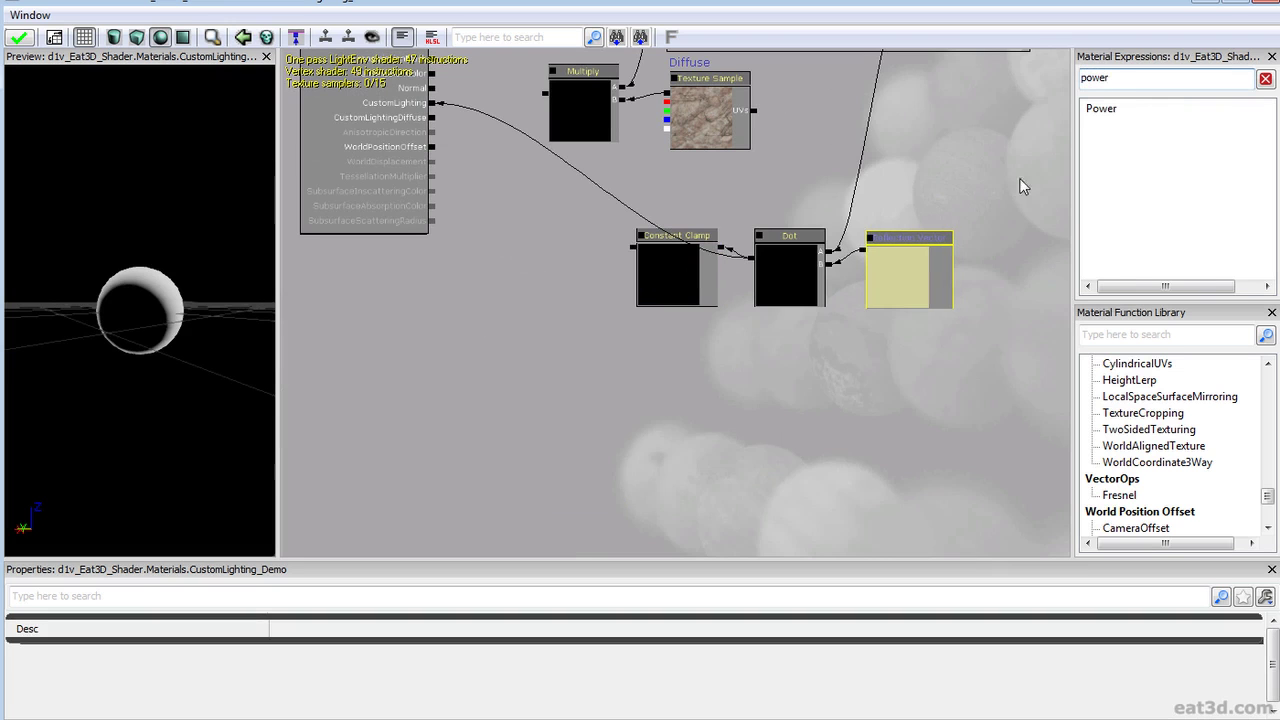
drag(1107, 115, 632, 247)
click(537, 275)
ctrl+drag(537, 275, 550, 270)
drag(800, 190, 757, 235)
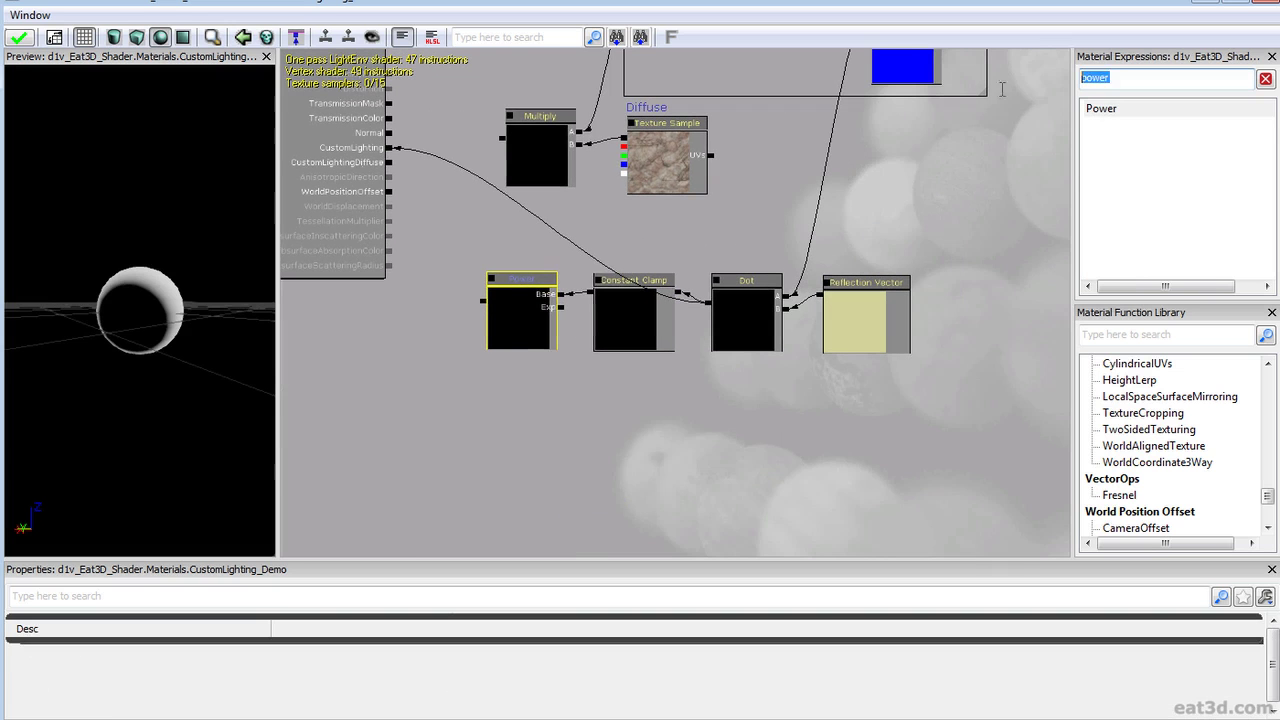
Add a Constant with value 3 below the duplicated Constant Clamp and connect it to the Power node's Exp input
drag(1123, 78, 887, 107)
text(co)
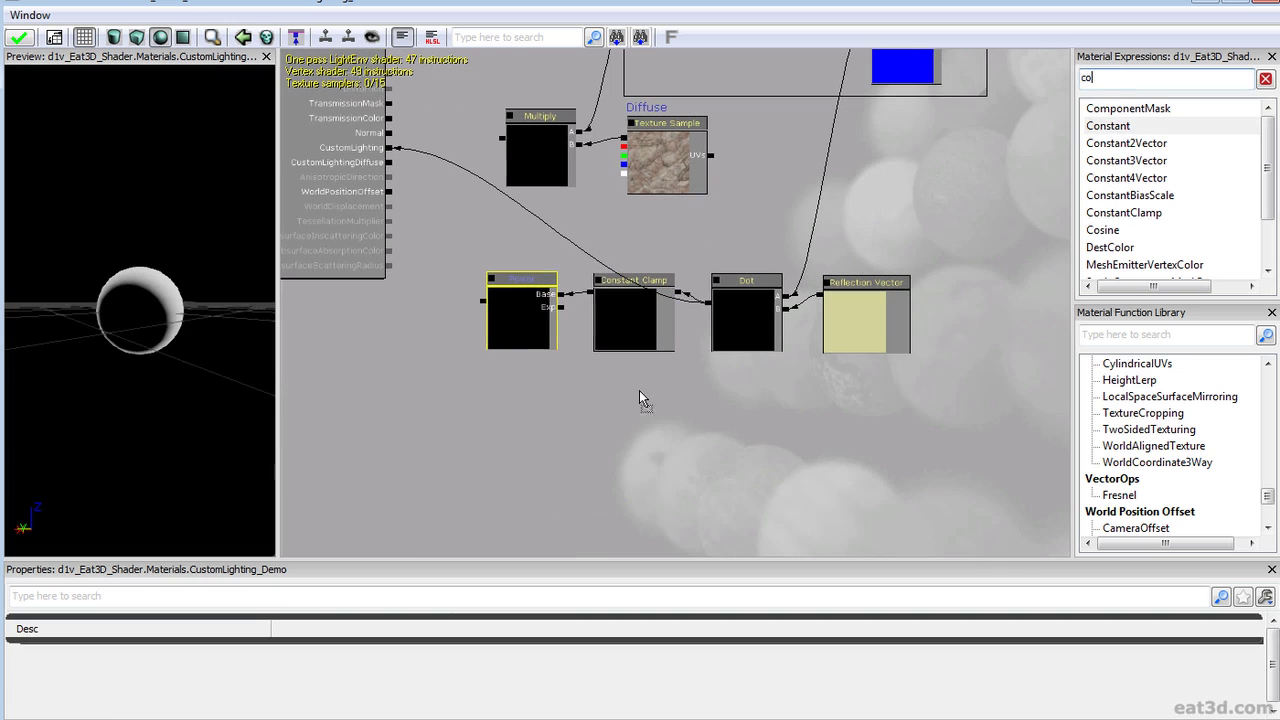
ctrl+drag(694, 422, 630, 397)
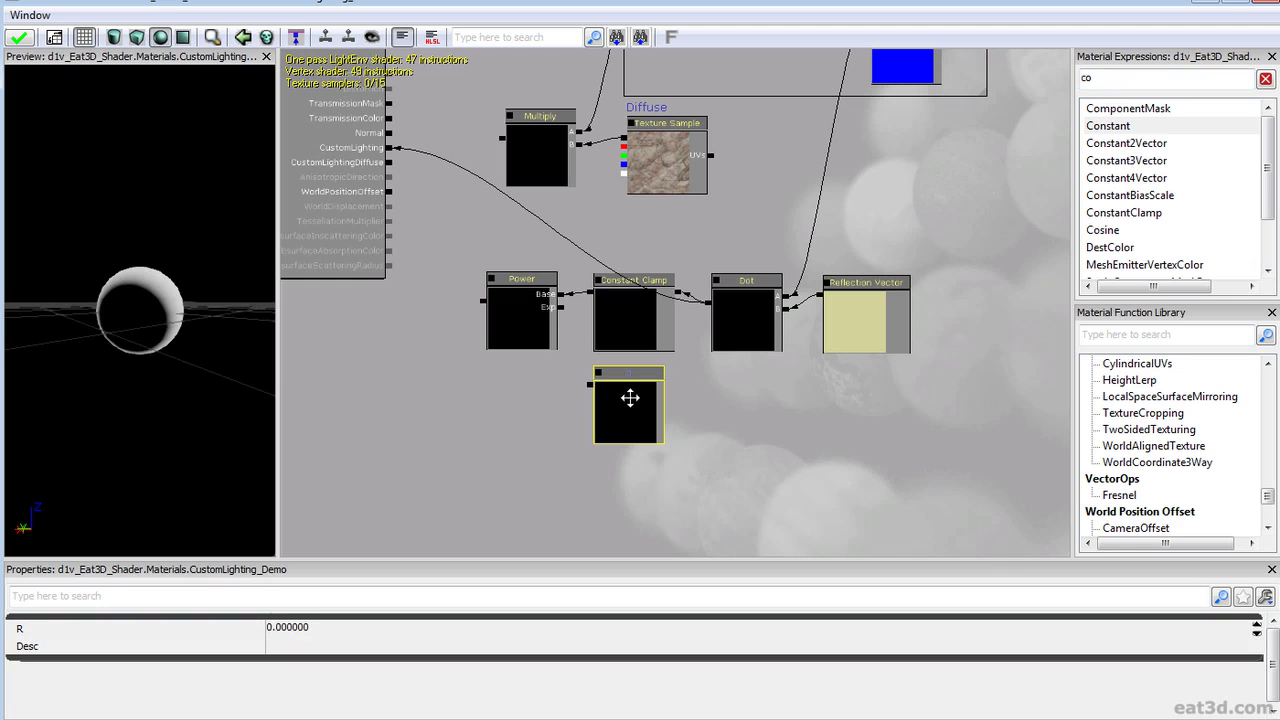
click(289, 630)
text(3)
key(Return)
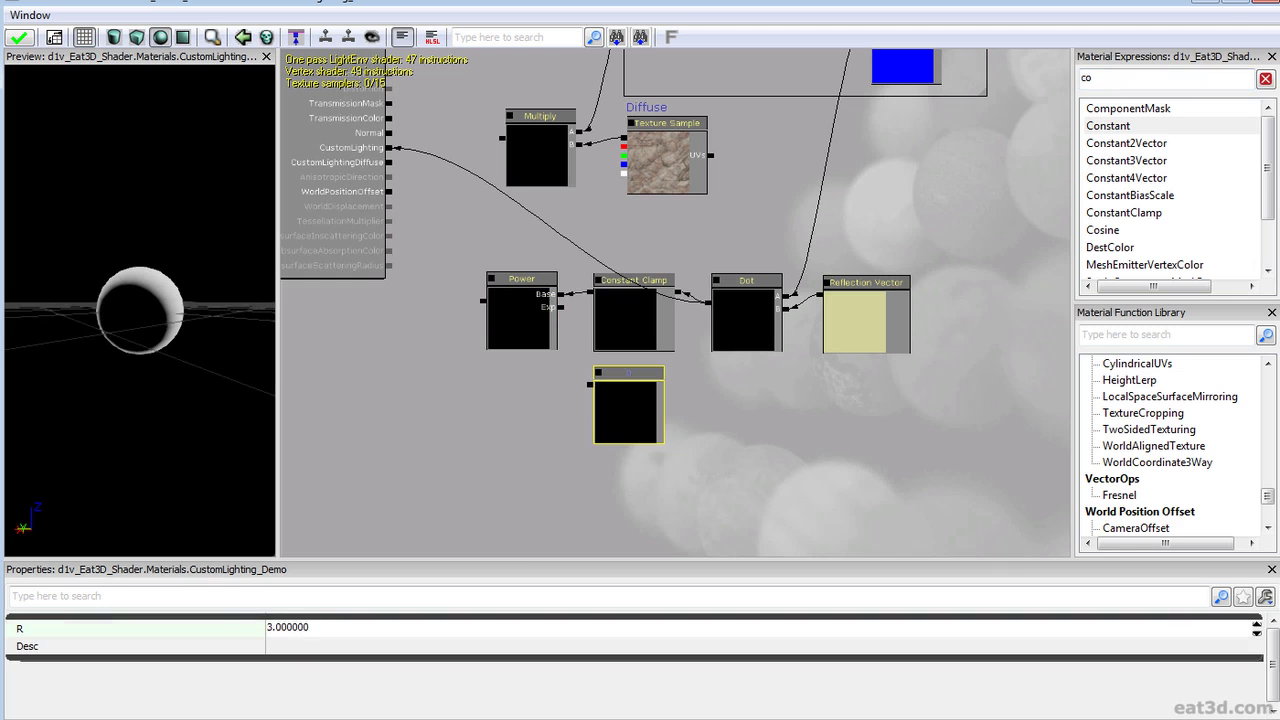
scroll(602, 391, up, 3)
drag(602, 391, 724, 283)
drag(810, 280, 783, 392)
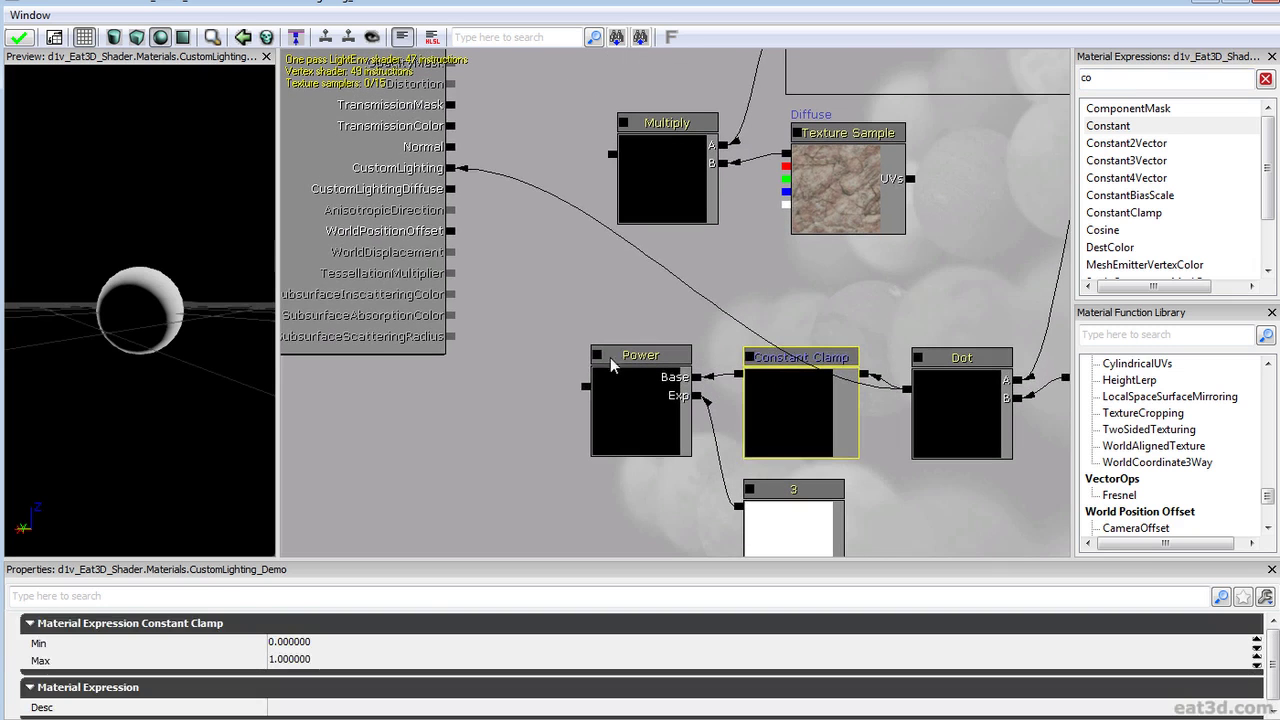
Connect the Power node to CustomLighting and examine the specular highlight with the preview light and camera at different angles
drag(584, 386, 453, 169)
drag(153, 237, 51, 389)
right_drag(51, 389, 51, 345)
drag(51, 345, 115, 360)
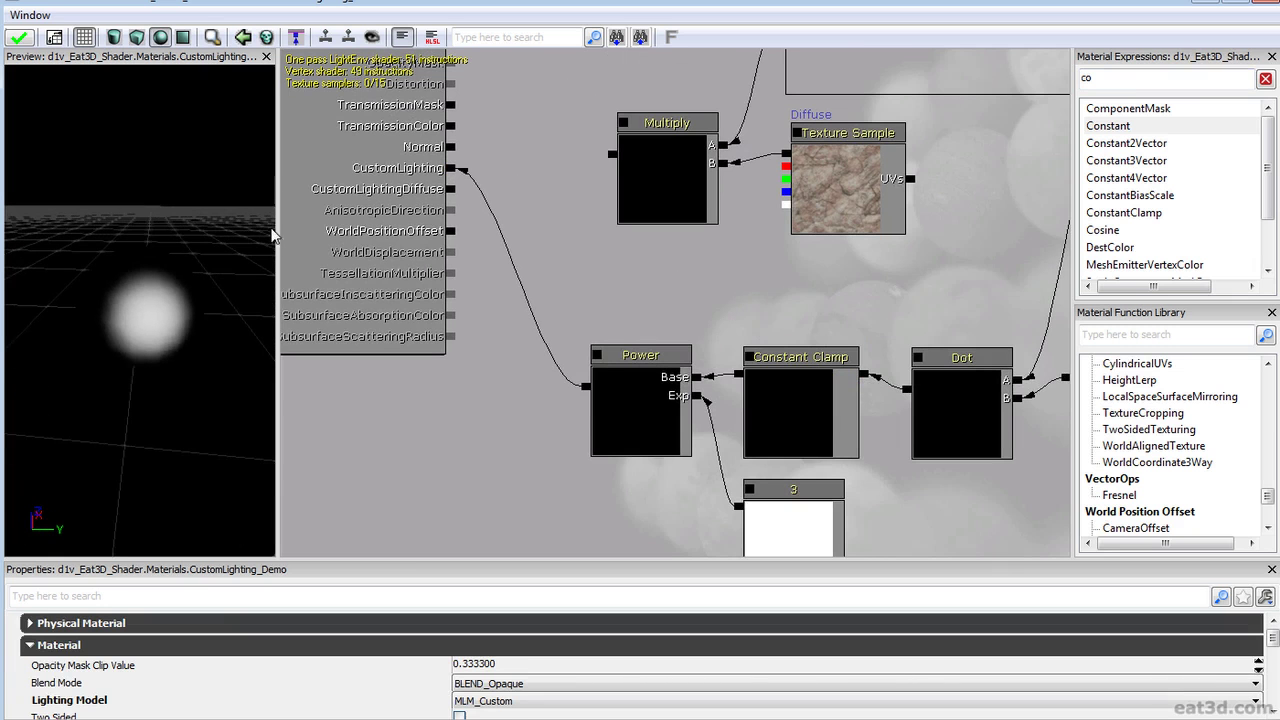
key(l)
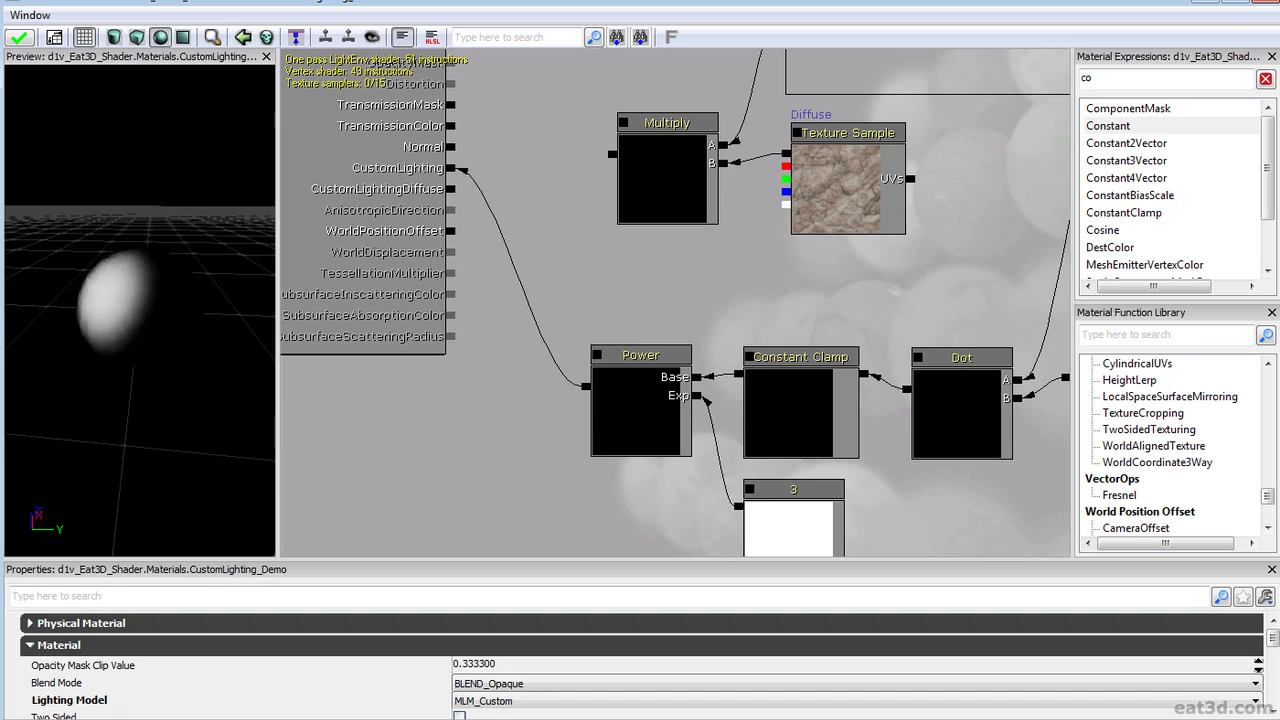
drag(158, 407, 238, 340)
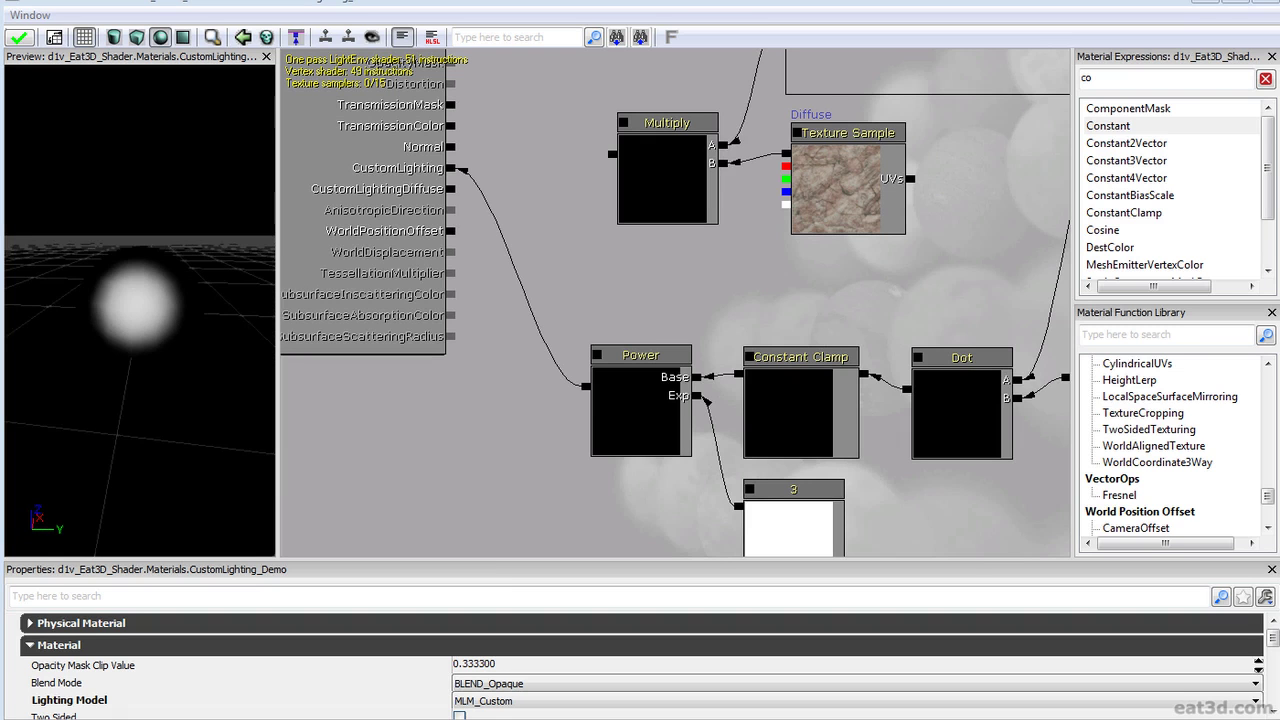
Set the exponent Constant's R value to 5
drag(492, 434, 365, 361)
click(678, 442)
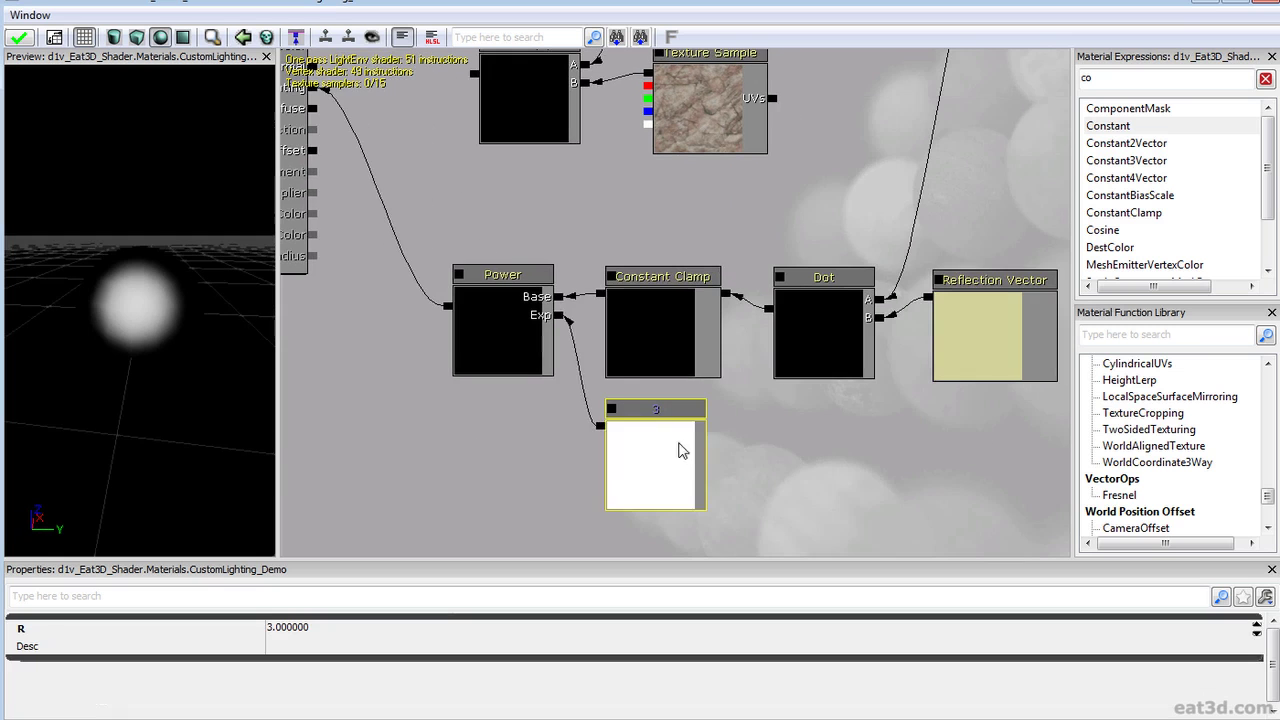
mouse_move(645, 443)
ctrl+mouse_down()
mouse_move(671, 446)
mouse_move(638, 461)
ctrl+mouse_up()
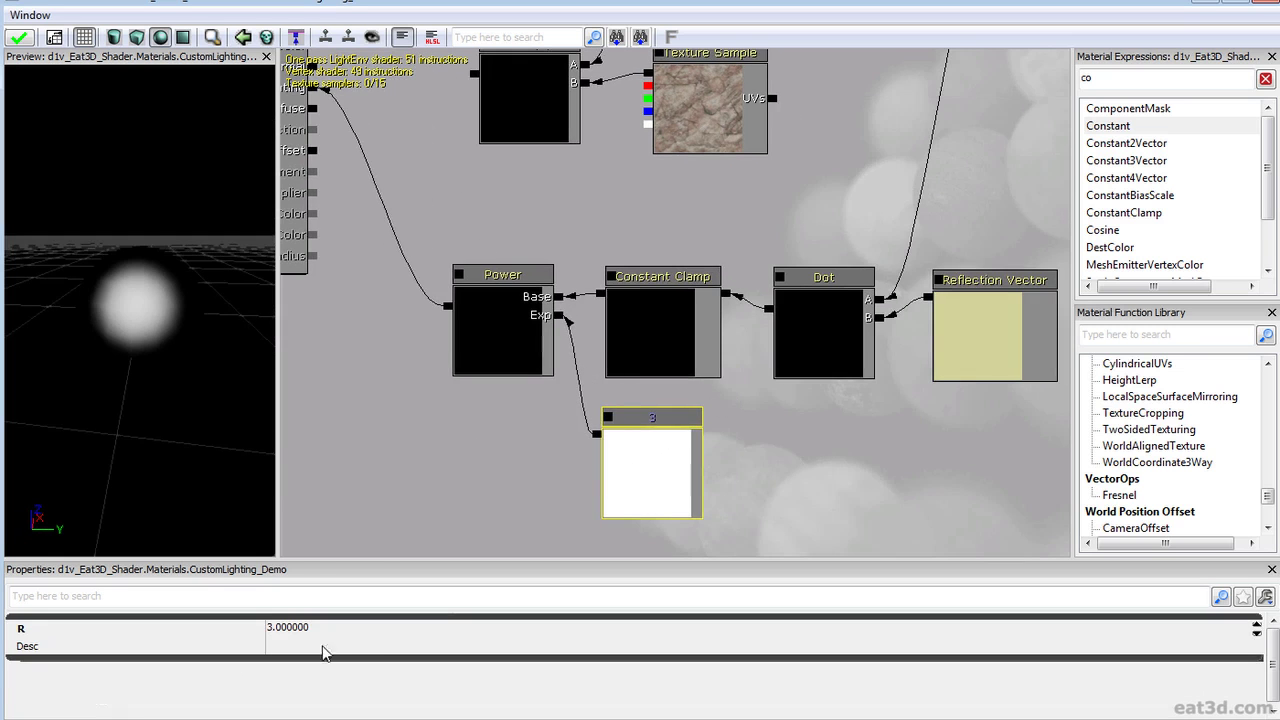
click(350, 630)
text(5)
key(Return)
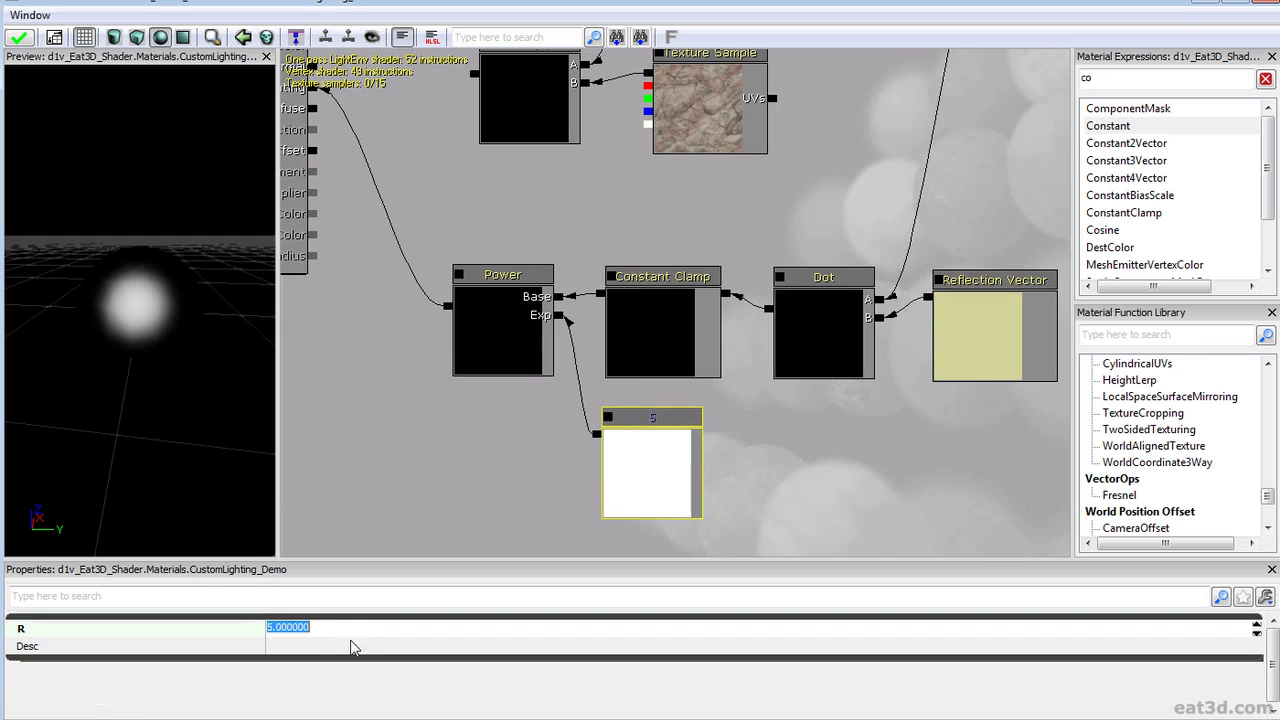
Tidy the spacing of the duplicated Constant Clamp and the Power node in the specular chain
drag(381, 360, 493, 448)
drag(424, 88, 491, 149)
drag(536, 189, 440, 192)
scroll(617, 303, down, 3)
drag(617, 245, 506, 163)
drag(700, 519, 626, 369)
scroll(617, 394, up, 1)
click(631, 363)
scroll(627, 368, up, 2)
click(628, 255)
drag(628, 262, 636, 251)
click(483, 251)
ctrl+drag(478, 252, 488, 251)
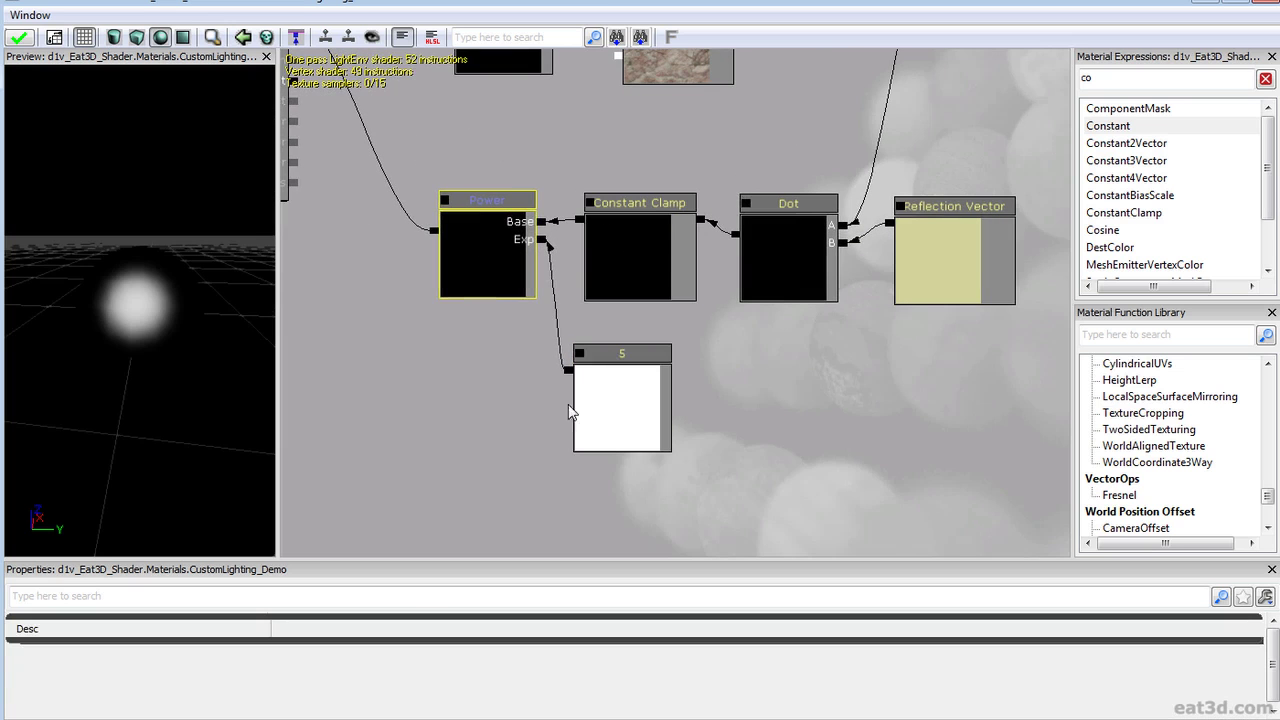
Set the exponent Constant's description to SpecPower and adjust its position under the duplicated Constant Clamp
click(600, 376)
ctrl+drag(604, 376, 620, 377)
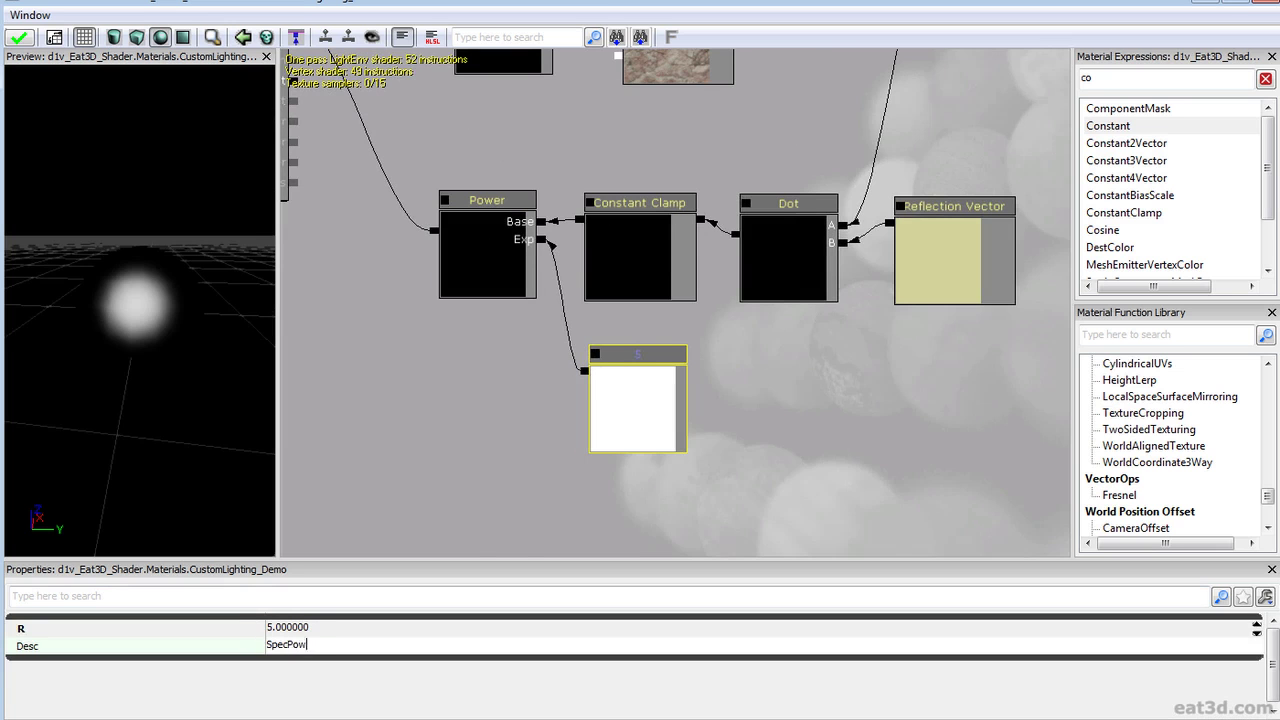
key(Return)
click(620, 428)
ctrl+drag(616, 413, 614, 412)
drag(630, 413, 606, 411)
Examine the specular chain against the material's SpecularPower and CustomLighting inputs and view the highlight in the preview
scroll(588, 404, down, 4)
drag(552, 336, 699, 471)
drag(561, 92, 615, 201)
scroll(615, 201, up, 2)
scroll(605, 279, down, 3)
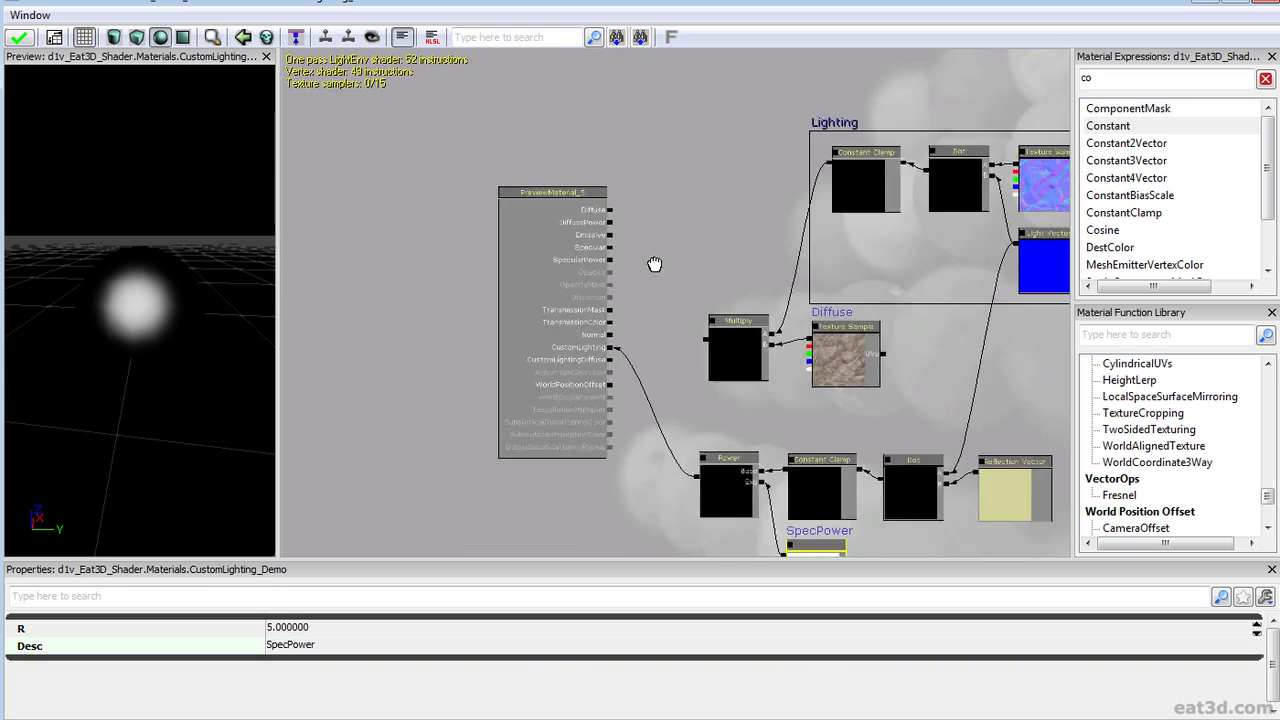
drag(718, 277, 569, 202)
drag(595, 345, 668, 222)
scroll(668, 224, up, 4)
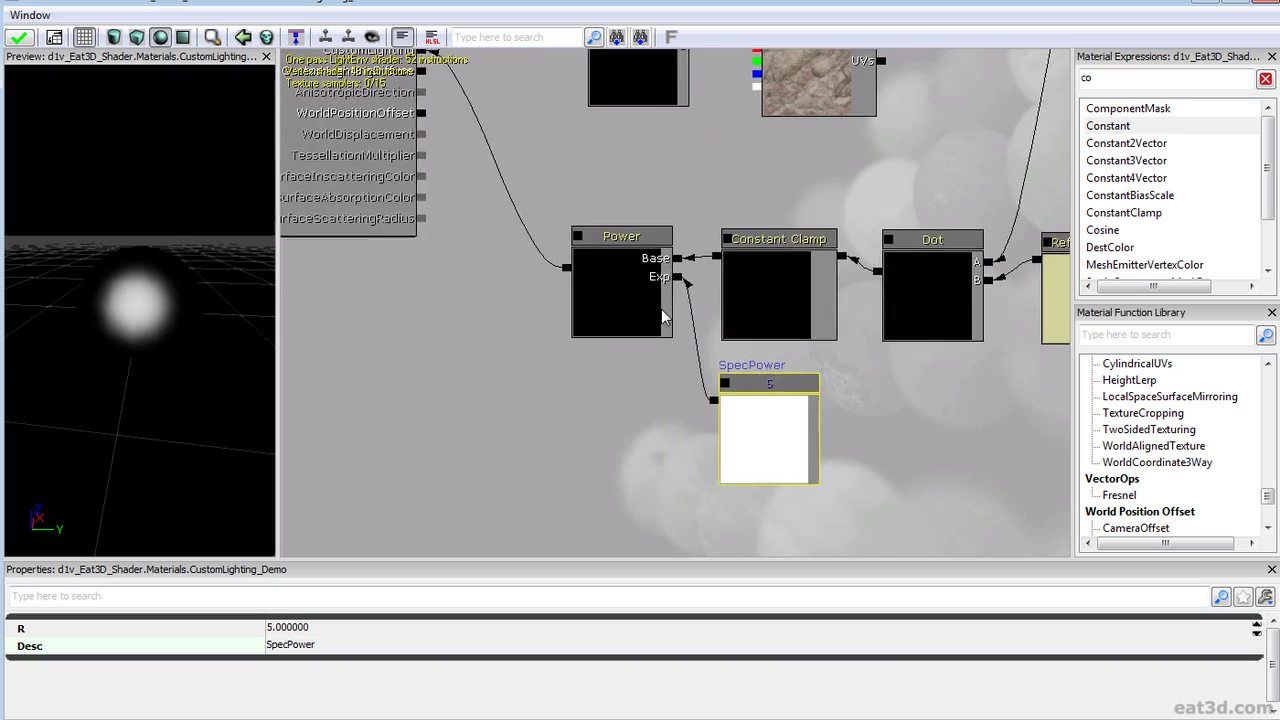
drag(660, 314, 586, 294)
ctrl+drag(623, 414, 629, 414)
drag(103, 325, 195, 315)
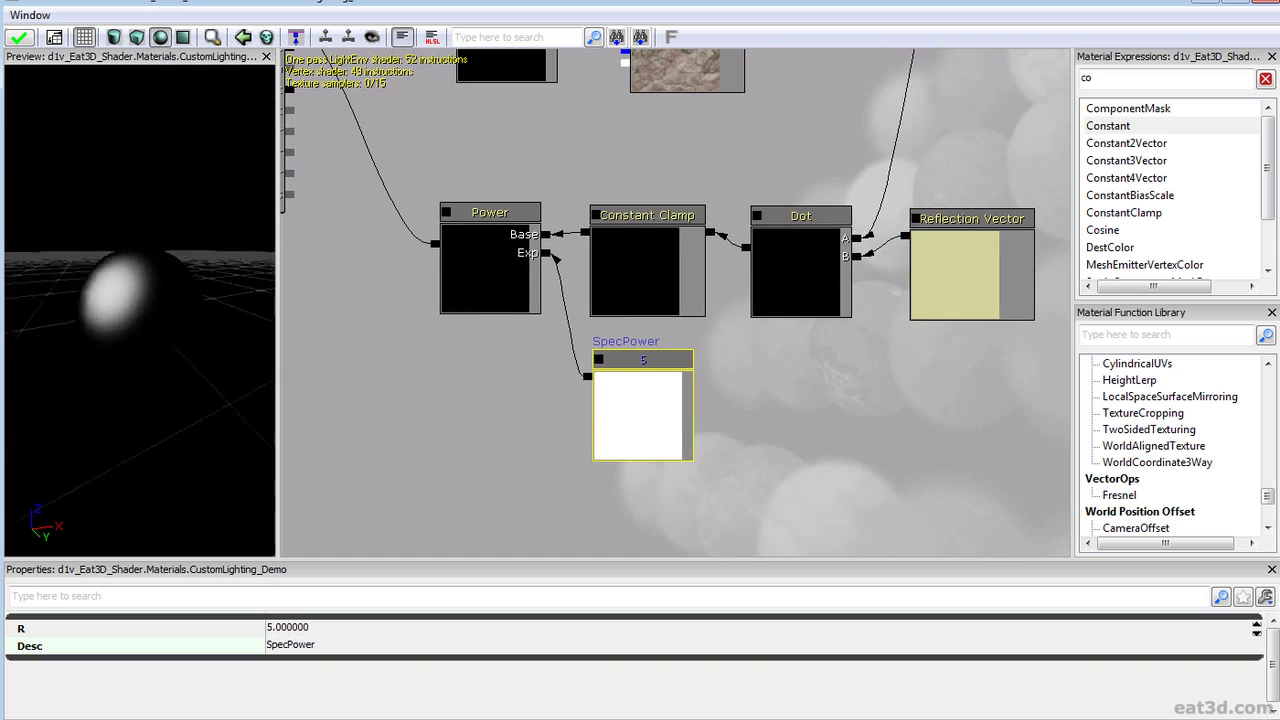
scroll(679, 392, down, 1)
scroll(648, 302, down, 1)
drag(648, 302, 802, 481)
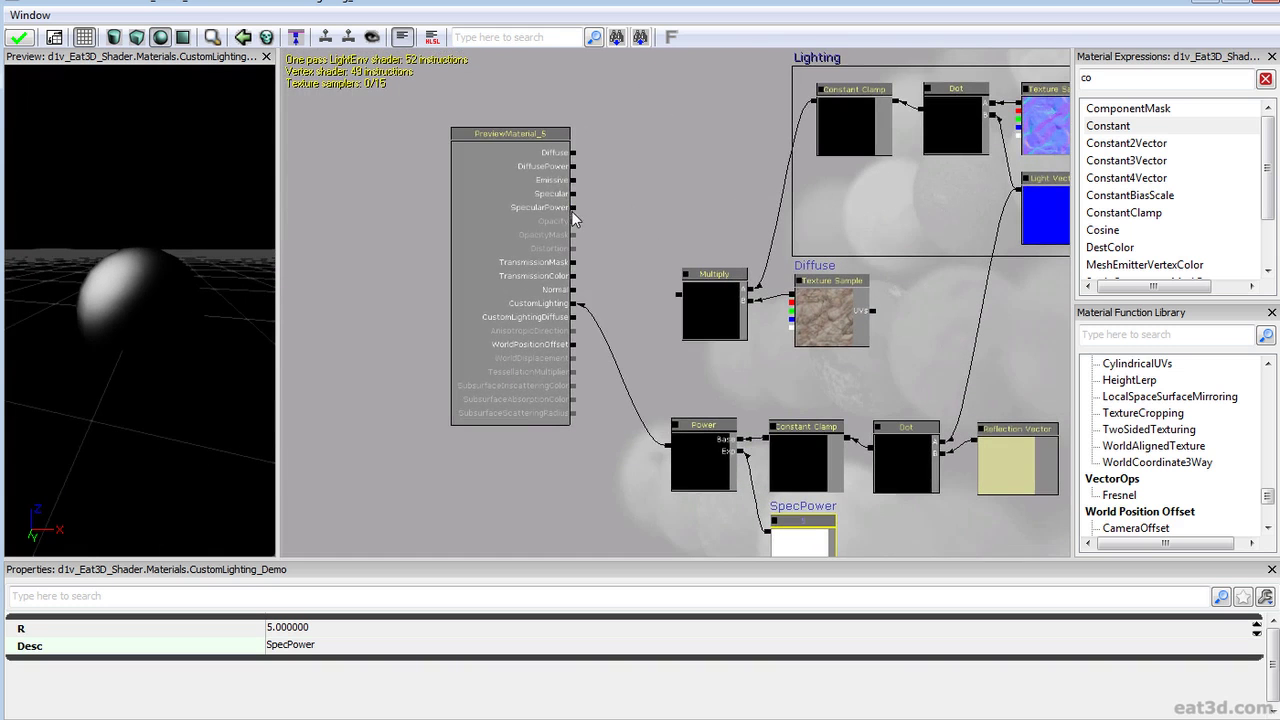
drag(692, 448, 499, 281)
scroll(740, 350, up, 3)
drag(742, 426, 818, 382)
scroll(830, 350, down, 2)
Move the SpecPower Constant underneath the Reflection Vector node
drag(793, 324, 713, 340)
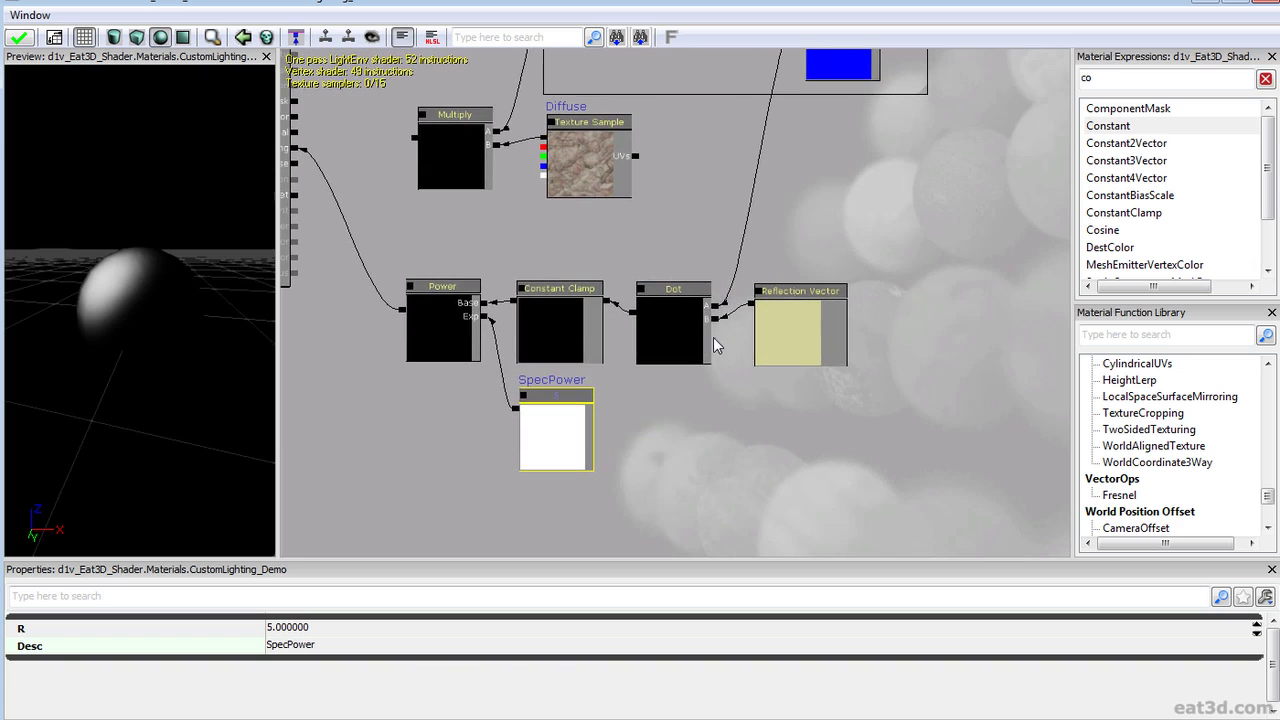
drag(668, 400, 775, 403)
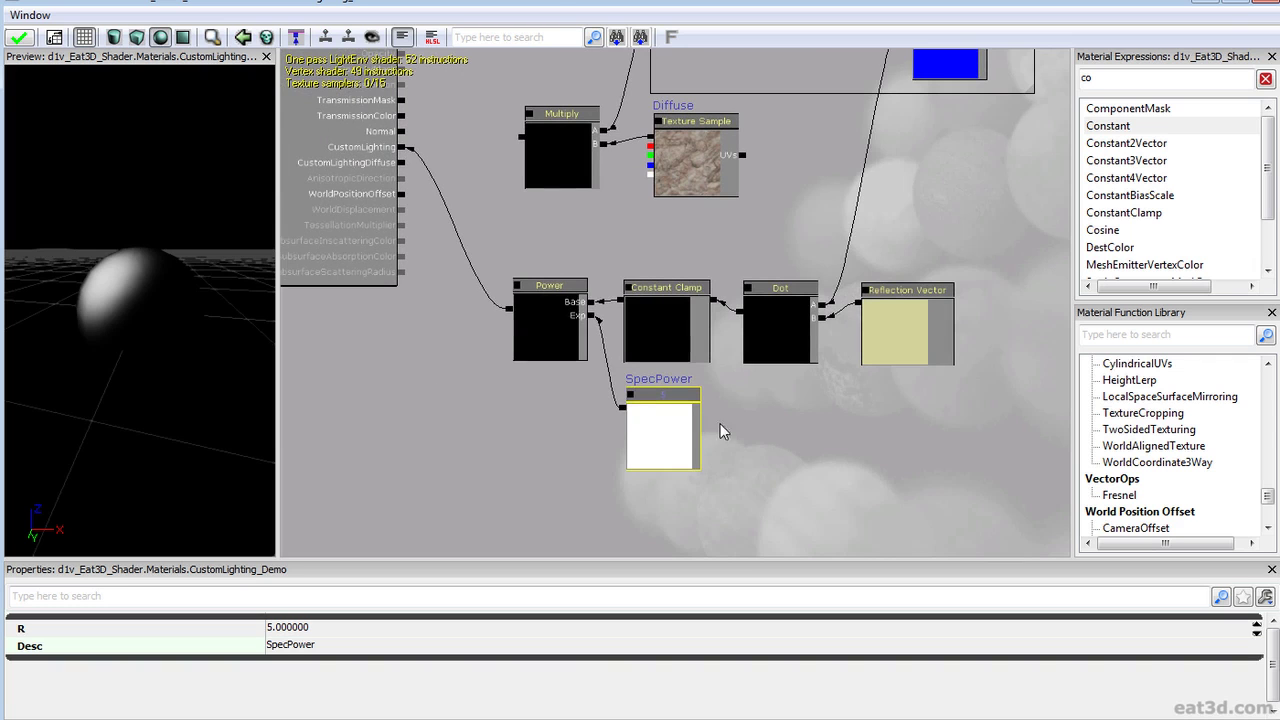
drag(662, 421, 898, 424)
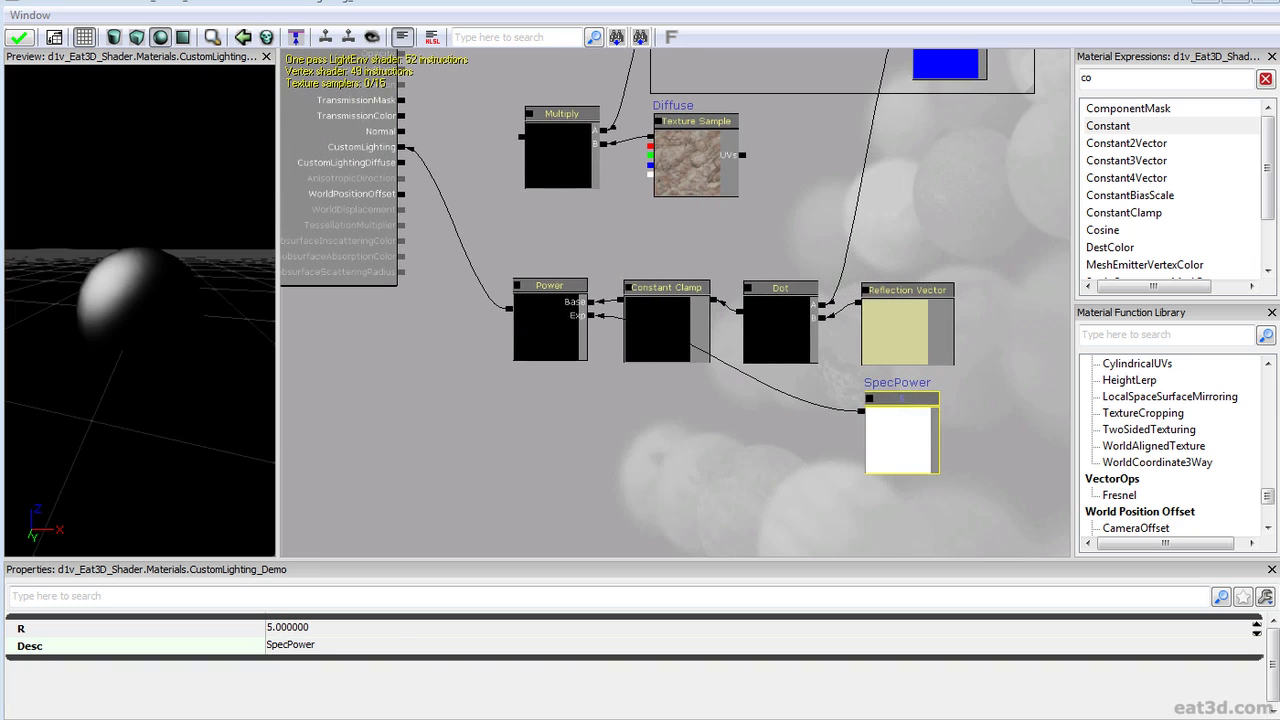
Duplicate the Multiply node beside the Power node and use it to multiply Power's output by the Rock_S Texture Sample
drag(642, 441, 636, 439)
ctrl+drag(677, 489, 582, 350)
scroll(556, 388, up, 3)
drag(588, 360, 502, 419)
drag(502, 419, 629, 394)
mouse_move(180, 390)
mouse_down()
mouse_move(235, 415)
mouse_move(190, 385)
mouse_up()
drag(659, 335, 445, 325)
drag(561, 325, 697, 383)
click(505, 316)
key(ctrl+w)
drag(509, 345, 745, 165)
ctrl+drag(755, 178, 538, 460)
drag(669, 463, 625, 312)
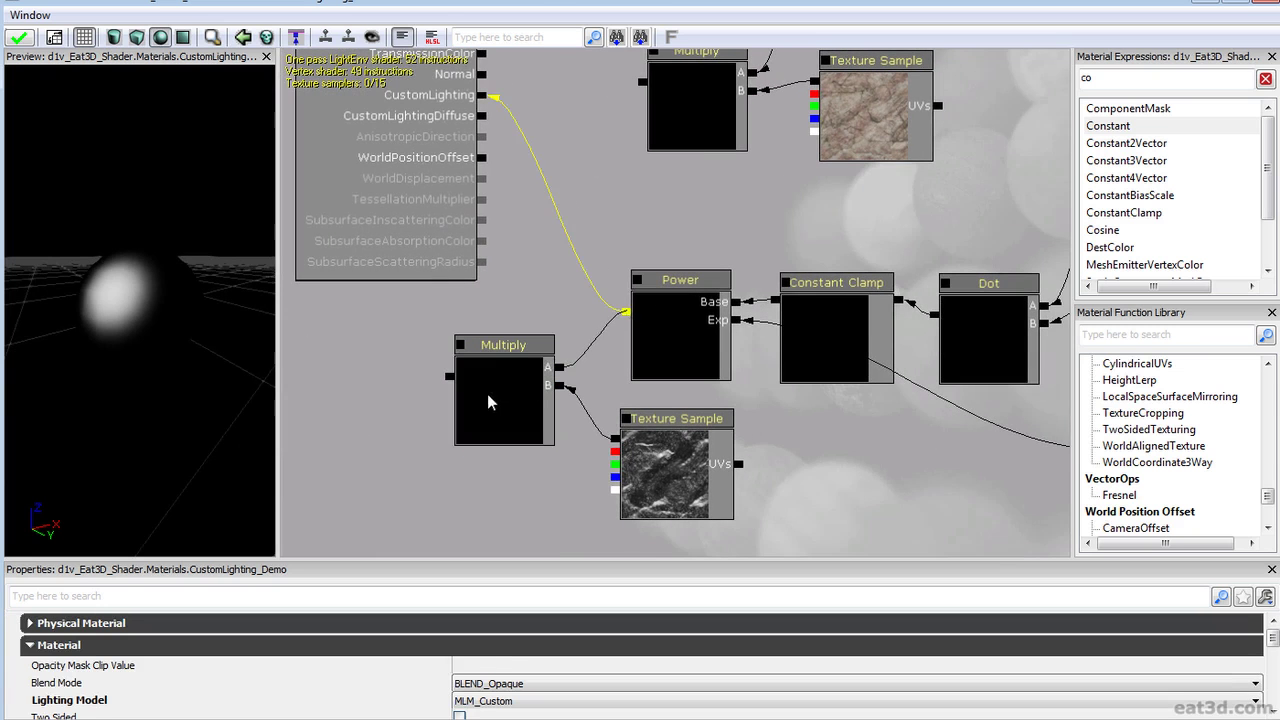
Connect the new Multiply to the material's CustomLighting input and orbit the preview sphere to check the masked highlight
click(490, 399)
drag(449, 376, 492, 103)
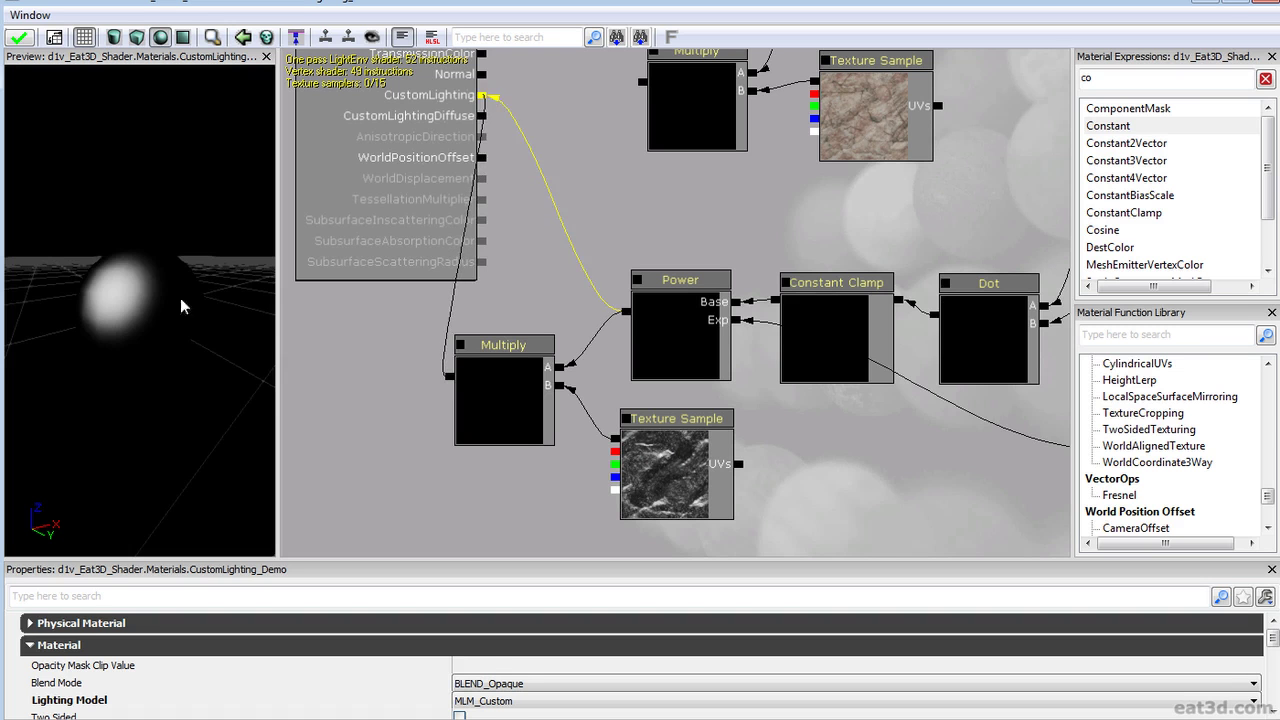
drag(120, 240, 141, 242)
drag(166, 366, 150, 342)
Shift the specular chain and the diffuse lighting nodes further away from the material node to free up space
scroll(415, 268, down, 5)
drag(415, 268, 270, 247)
ctrl+alt+drag(348, 431, 774, 287)
ctrl+drag(773, 285, 981, 286)
drag(631, 167, 561, 301)
scroll(565, 300, down, 1)
ctrl+alt+drag(479, 334, 775, 127)
ctrl+drag(784, 128, 859, 128)
ctrl+alt+drag(836, 270, 866, 130)
ctrl+drag(831, 125, 937, 133)
Tighten the spacing of the moved nodes and nudge the specular Multiply up beside the Power node
click(508, 311)
ctrl+alt+drag(507, 351, 846, 157)
ctrl+drag(734, 133, 780, 142)
drag(681, 281, 588, 208)
scroll(622, 280, up, 1)
click(438, 405)
ctrl+drag(443, 378, 456, 337)
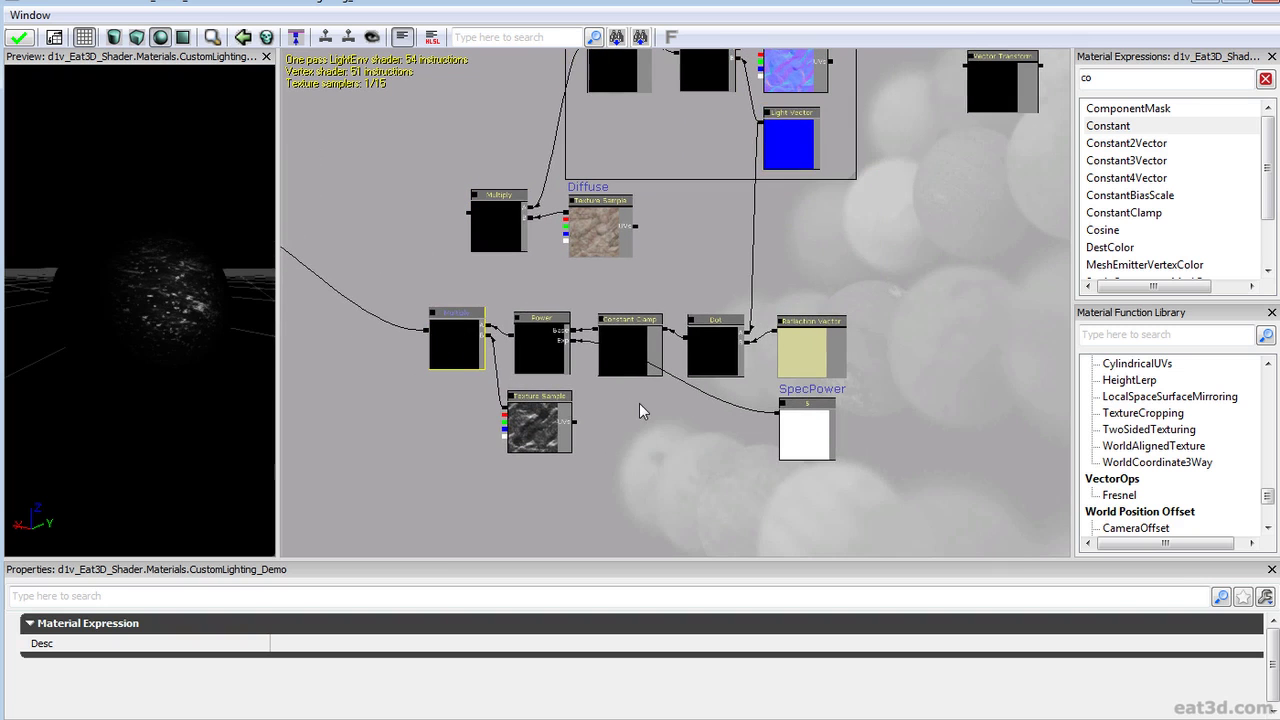
Position the Rock_S Texture Sample directly underneath the Power node
drag(573, 422, 703, 391)
scroll(700, 405, up, 1)
ctrl+alt+drag(478, 485, 645, 301)
click(572, 338)
click(527, 283)
click(657, 378)
ctrl+drag(640, 371, 645, 370)
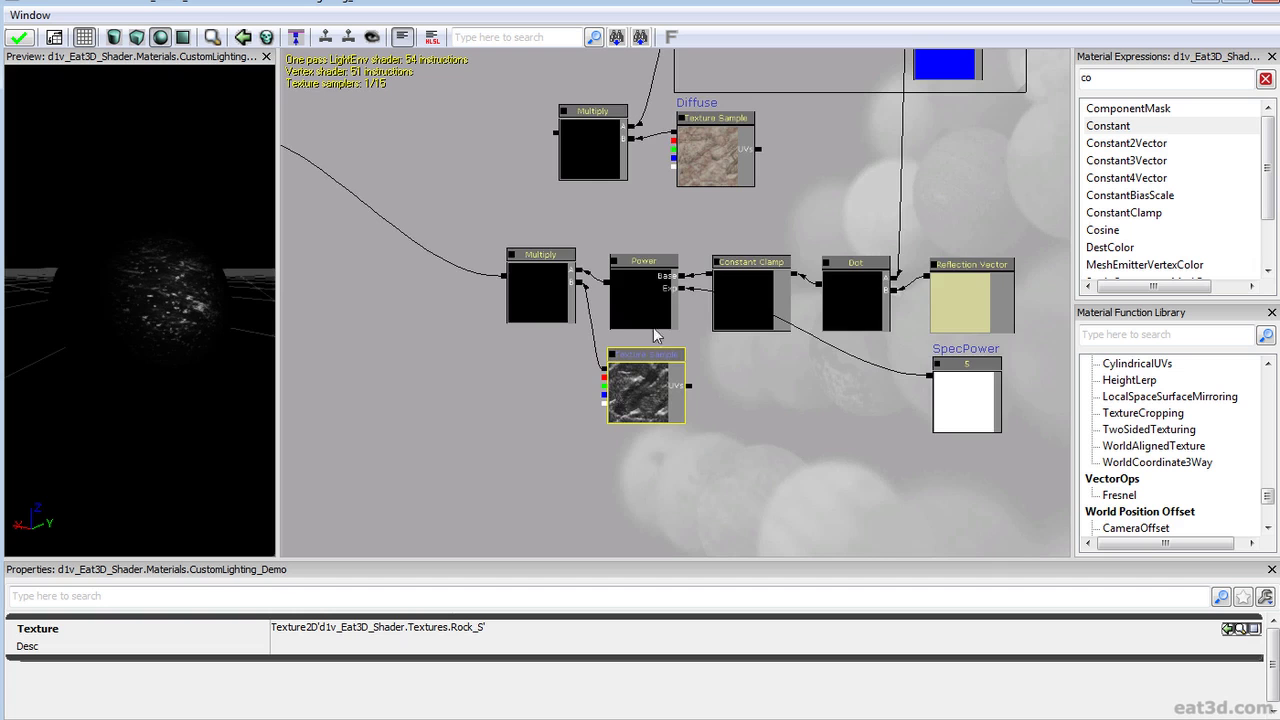
Align the specular Multiply level with the Power node
drag(617, 318, 734, 350)
scroll(734, 350, up, 3)
click(734, 350)
click(628, 325)
ctrl+drag(638, 306, 640, 315)
drag(745, 362, 657, 353)
drag(790, 456, 685, 429)
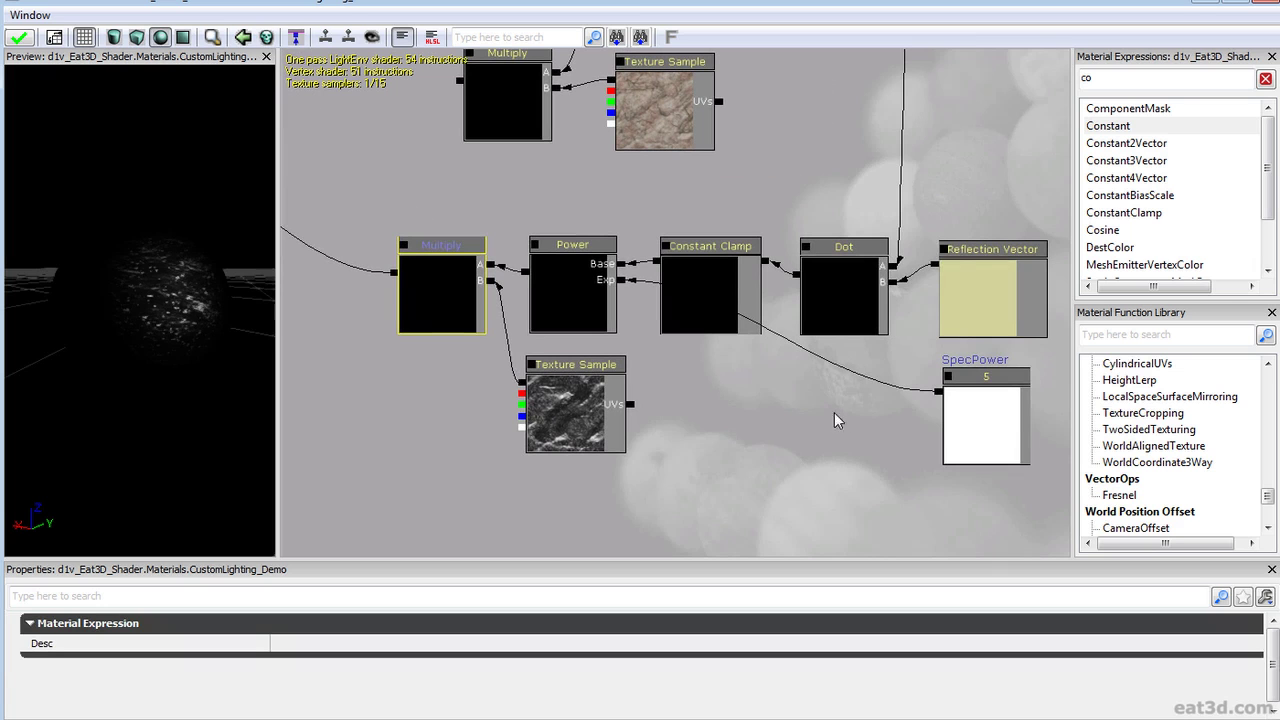
Add an Add expression between the material node and the diffuse and specular Multiply nodes
drag(1102, 80, 1012, 97)
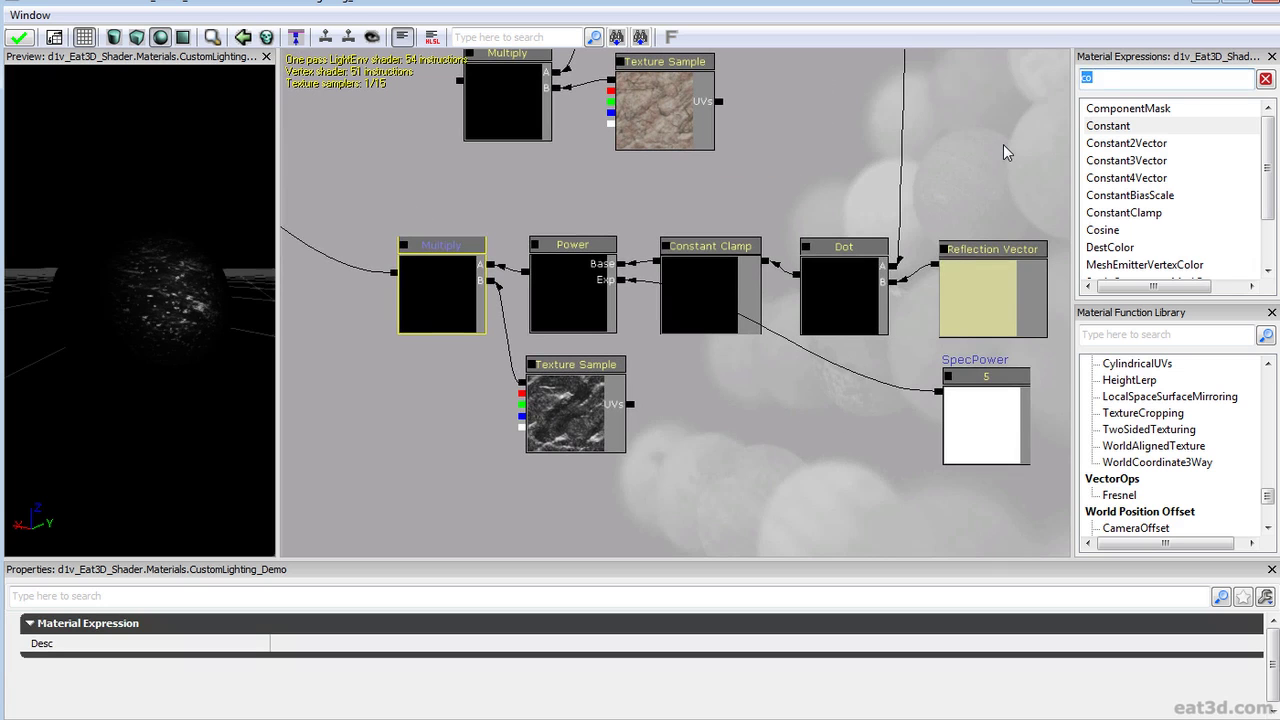
text(add)
drag(1108, 105, 801, 140)
drag(801, 140, 901, 166)
ctrl+drag(944, 213, 358, 177)
drag(358, 177, 544, 300)
ctrl+drag(544, 300, 519, 340)
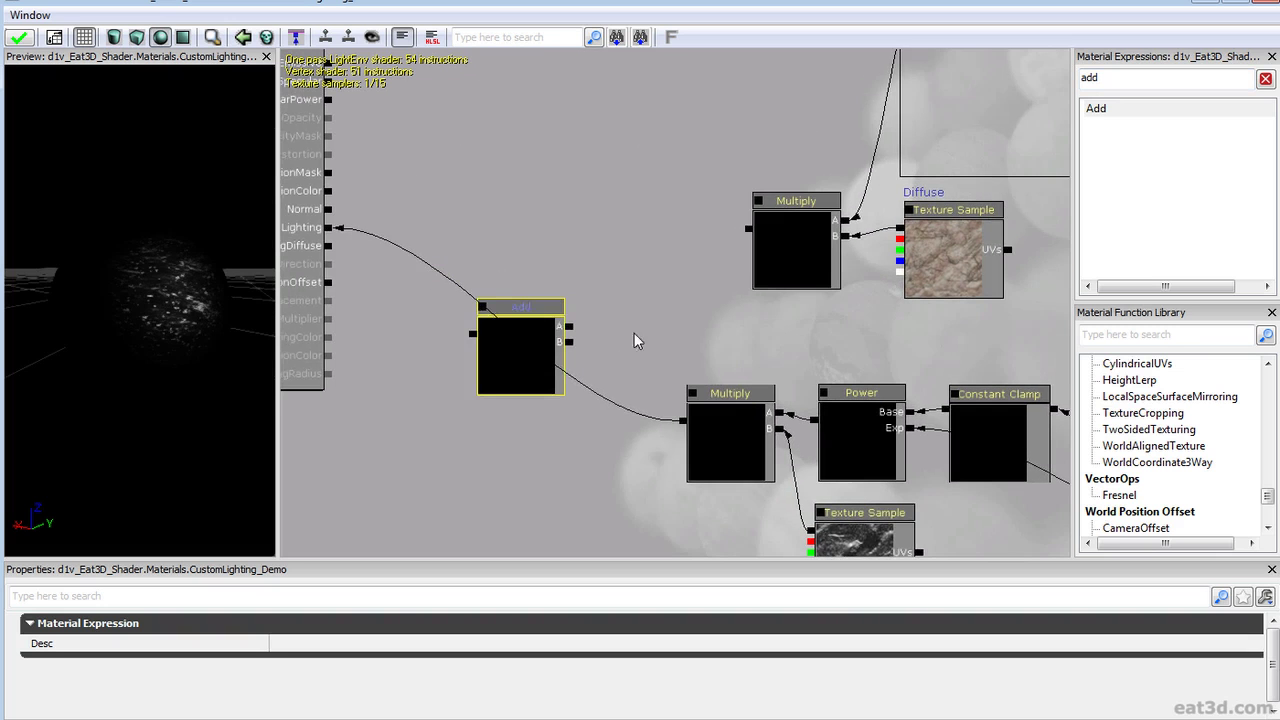
Set the diffuse Multiply's description to +Lighting and connect the diffuse and specular Multiply nodes to the Add's A and B inputs
drag(816, 252, 782, 277)
click(310, 648)
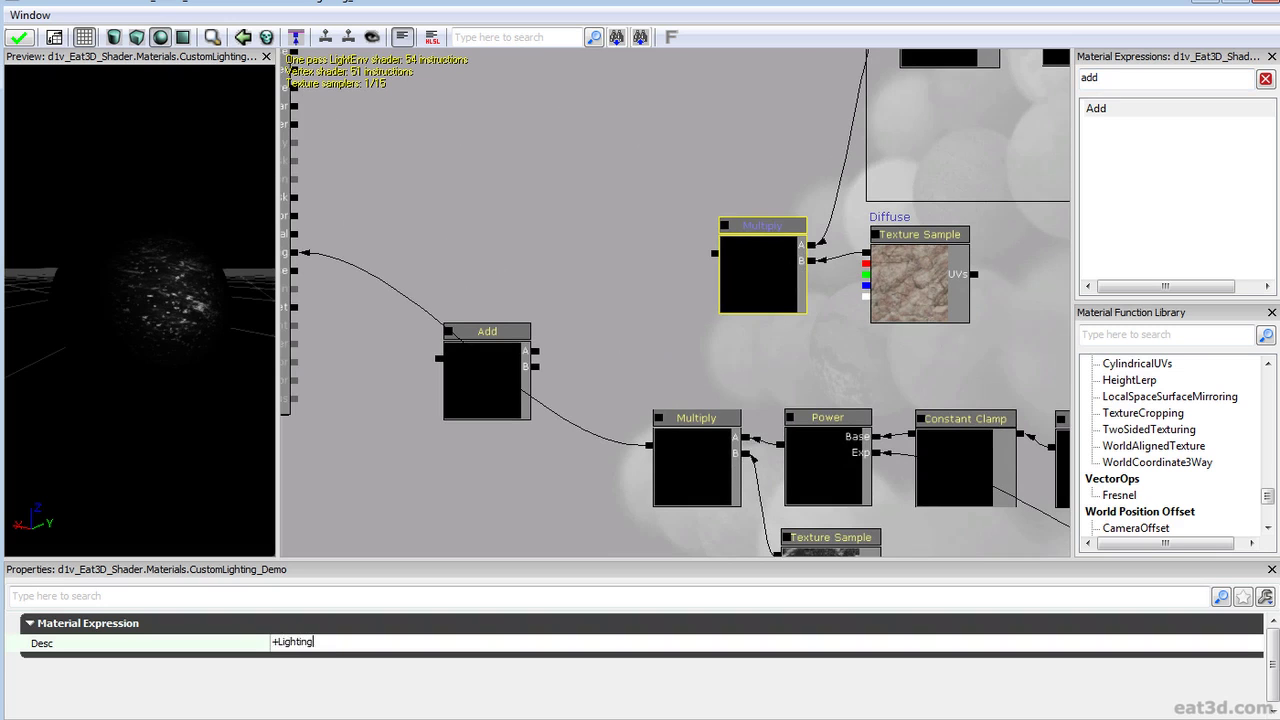
key(Return)
drag(768, 245, 535, 351)
drag(605, 425, 650, 446)
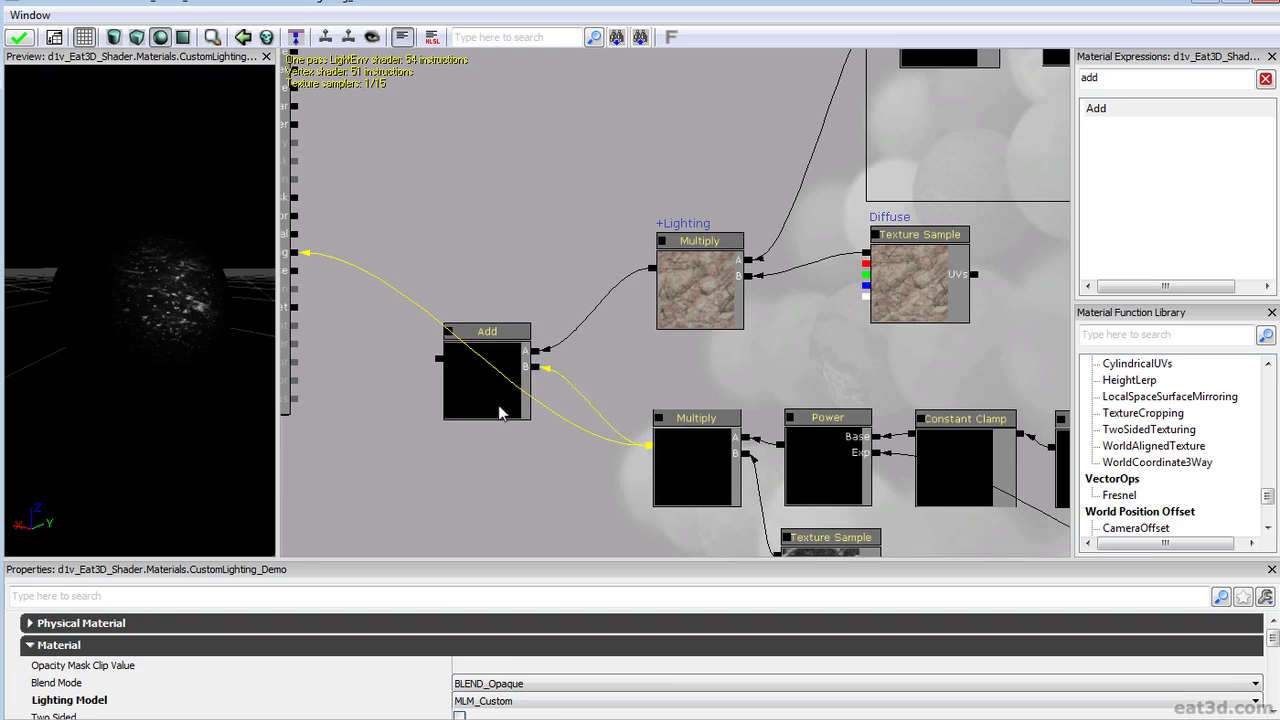
Set the Add node's description to + Spec and connect its output to the CustomLighting input
click(498, 412)
click(335, 644)
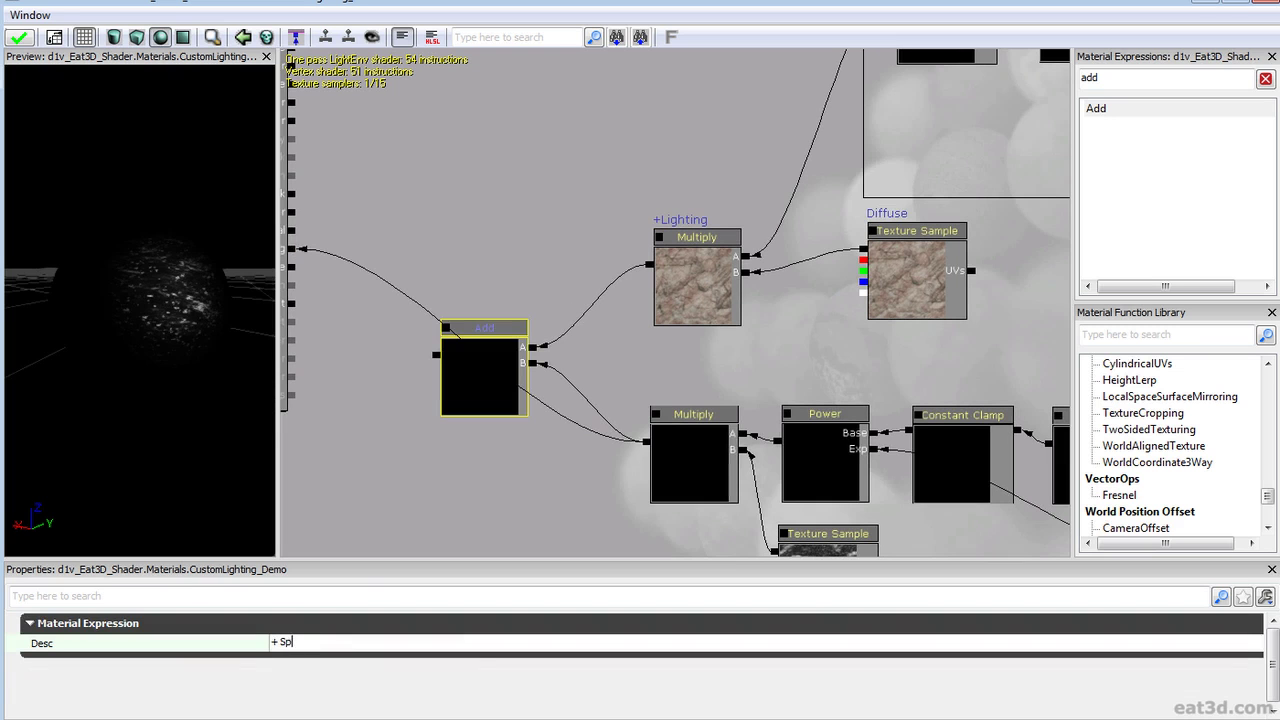
key(Return)
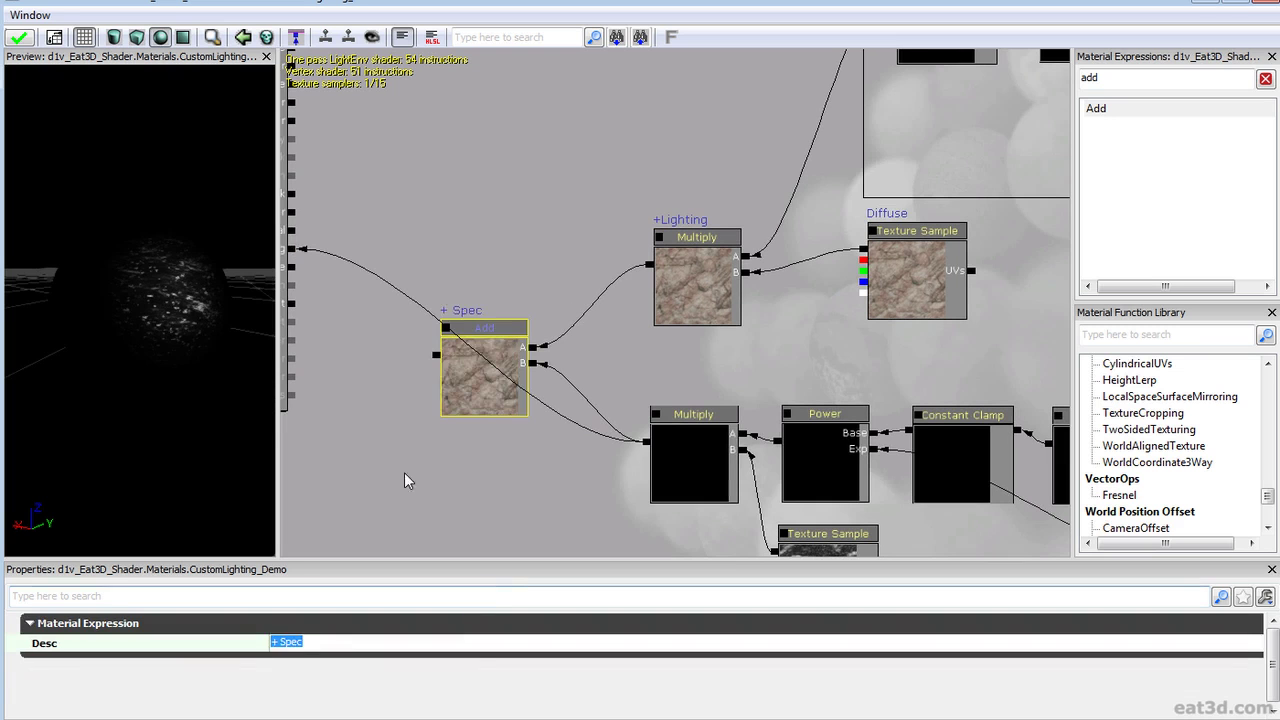
drag(378, 459, 608, 477)
drag(670, 378, 528, 267)
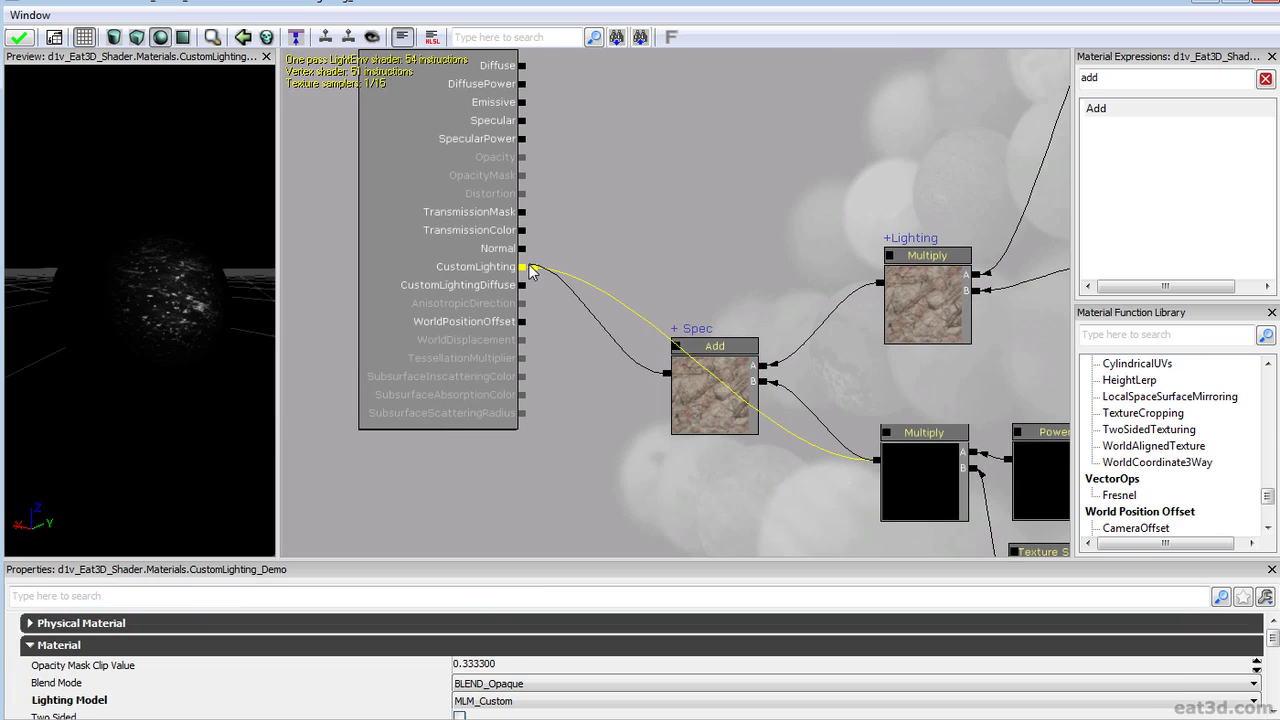
Examine the combined diffuse and specular result in the preview and review the specular chain
drag(148, 336, 205, 322)
scroll(612, 384, down, 5)
drag(742, 264, 468, 175)
scroll(578, 273, up, 4)
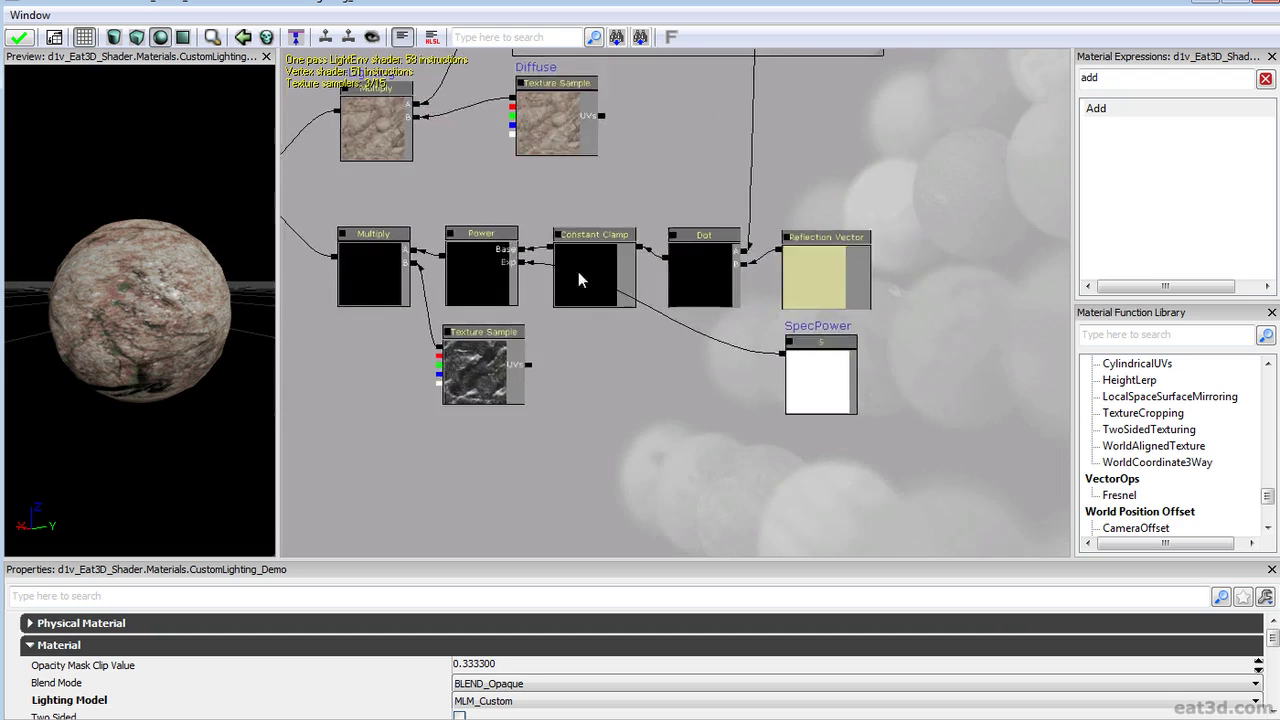
drag(578, 273, 804, 496)
drag(480, 449, 464, 390)
scroll(464, 388, down, 2)
drag(680, 505, 559, 391)
scroll(558, 396, up, 1)
click(561, 400)
drag(696, 410, 613, 369)
Add a Constant3Vector expression below the specular chain
drag(1129, 78, 974, 82)
text(3)
drag(1147, 109, 651, 366)
drag(609, 433, 611, 435)
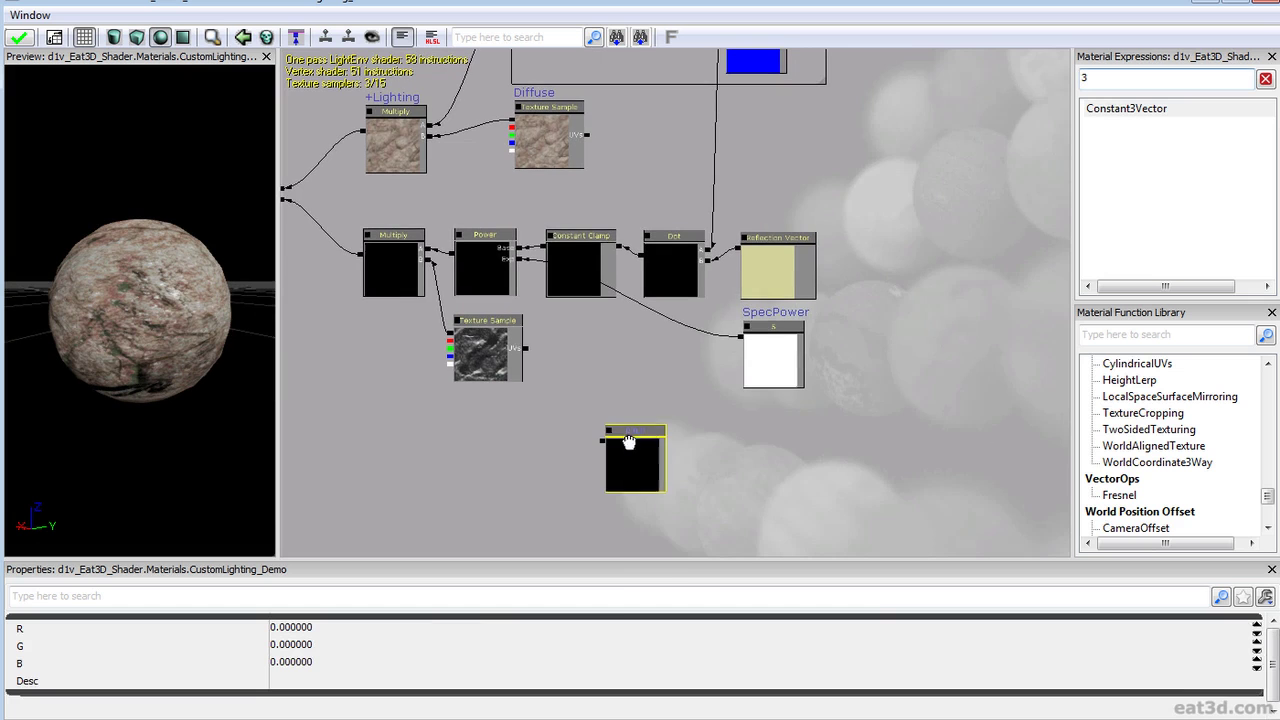
Convert the Constant3Vector into a vector parameter and place it under the Rock_S Texture Sample
right_click(629, 436)
scroll(522, 495, up, 3)
drag(497, 509, 613, 511)
click(600, 325)
drag(671, 317, 653, 336)
ctrl+drag(771, 468, 759, 332)
scroll(761, 354, up, 1)
click(762, 362)
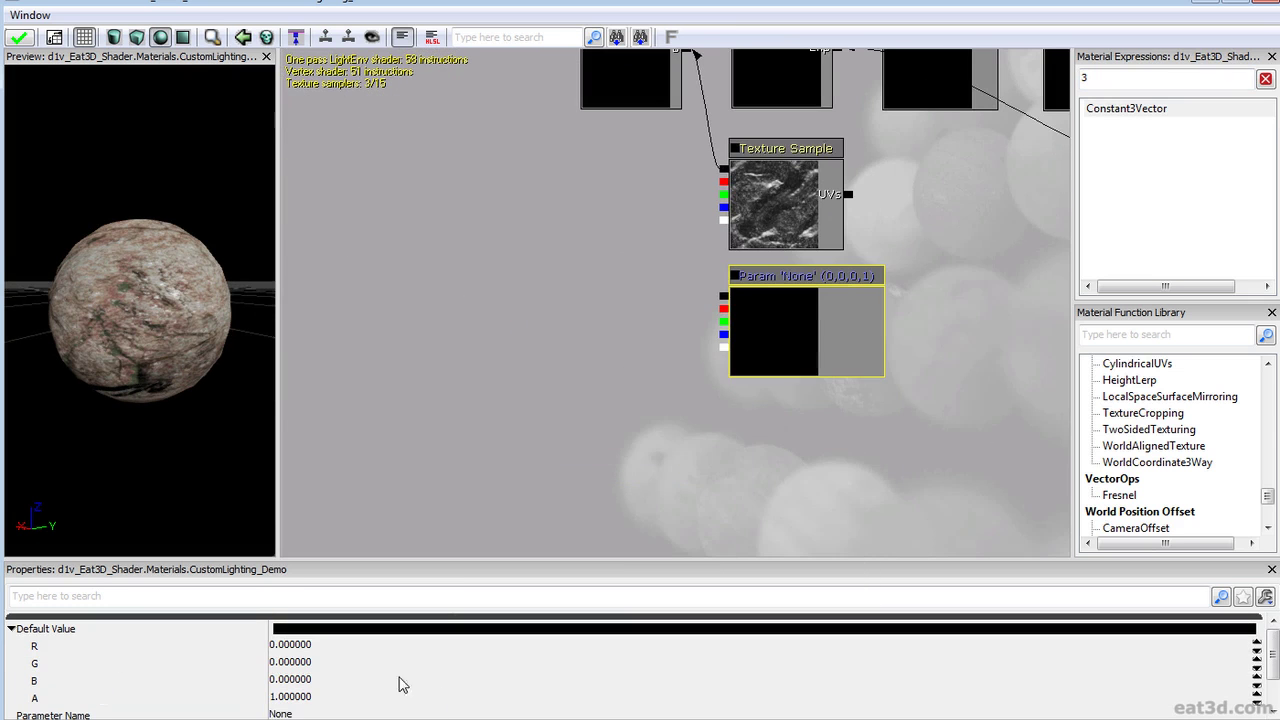
Name the vector parameter "SpecColor ; A=Intensity"
click(297, 715)
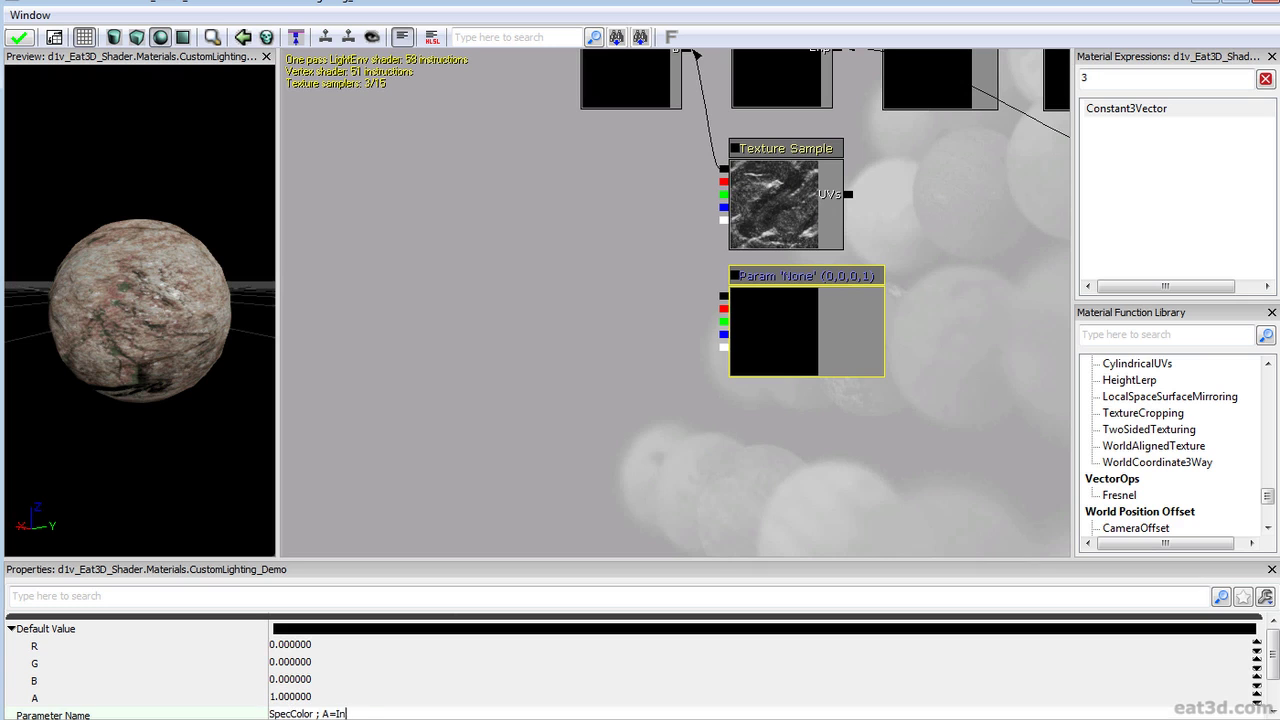
key(Return)
key(Return)
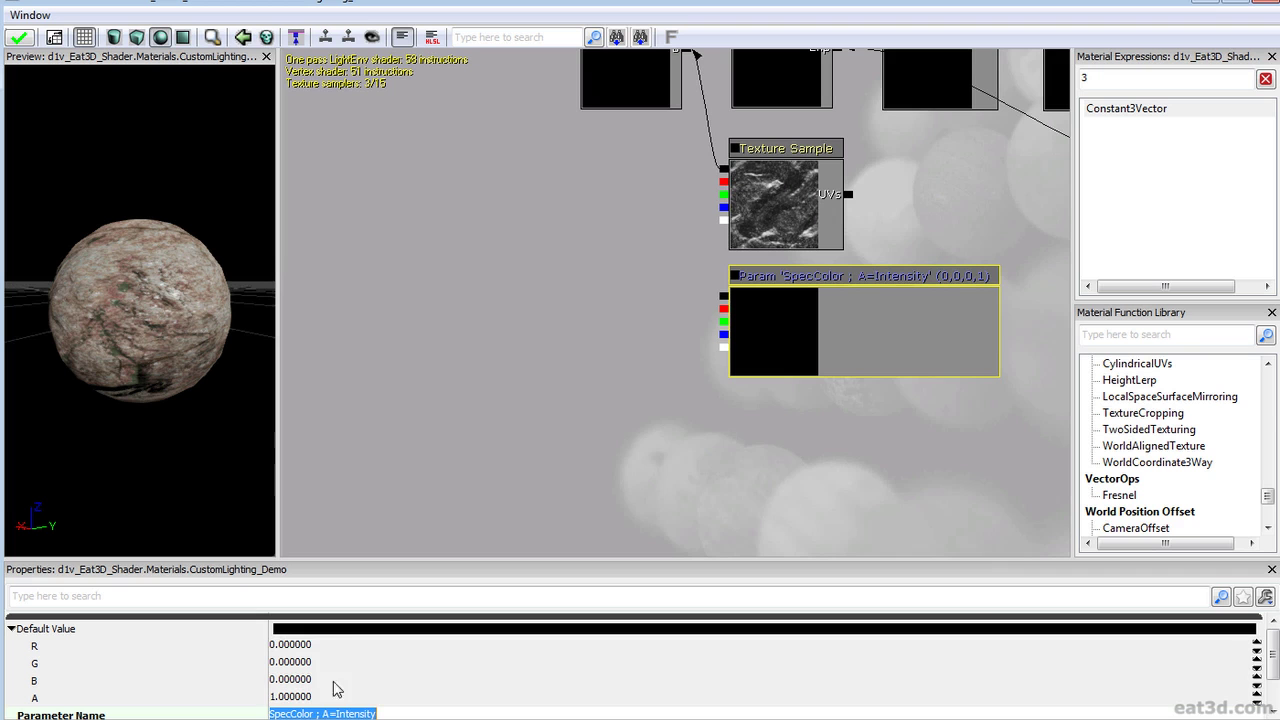
Set the SpecColor parameter's default colour to light blue, about R 0.0886, G 0.552, B 0.906
click(320, 632)
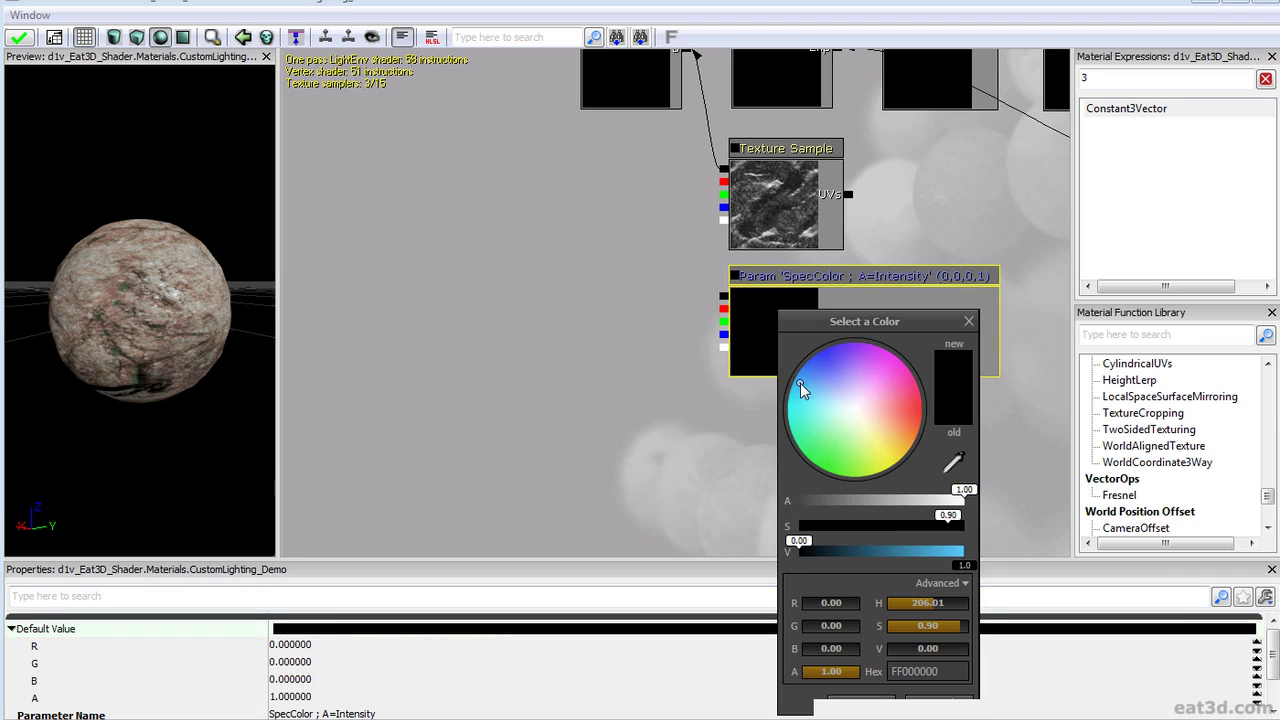
click(950, 552)
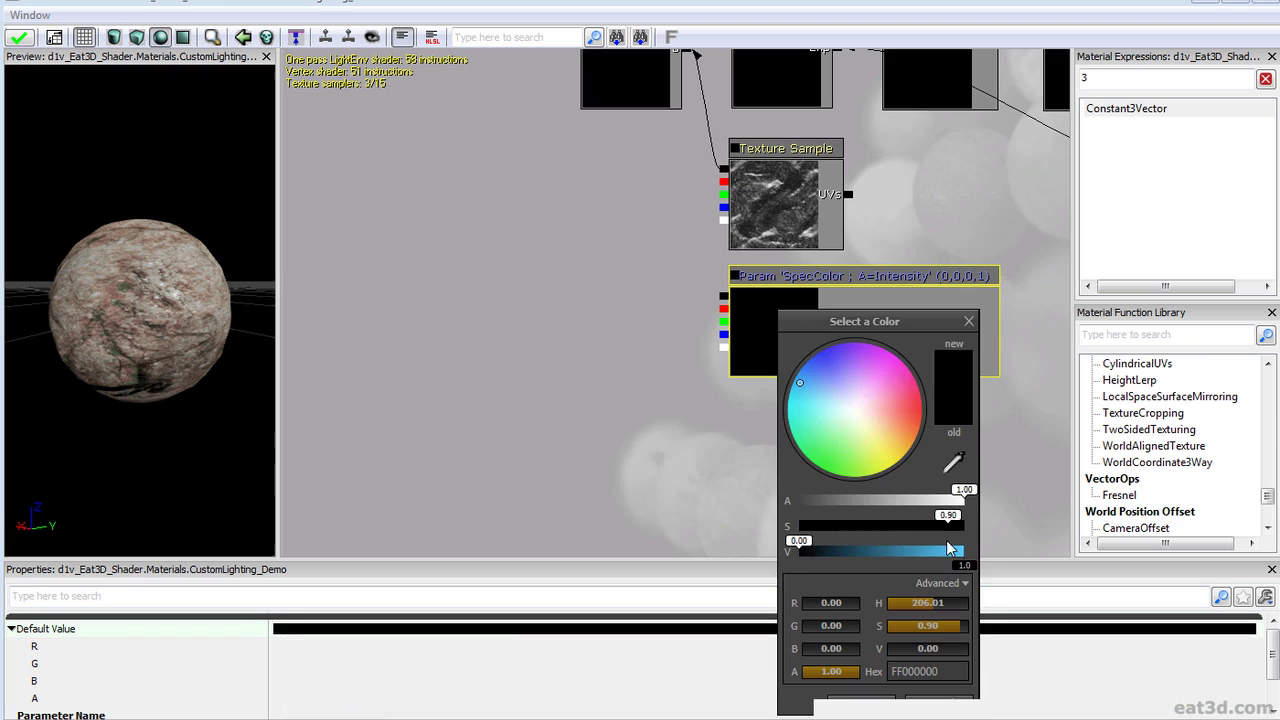
click(950, 549)
click(857, 703)
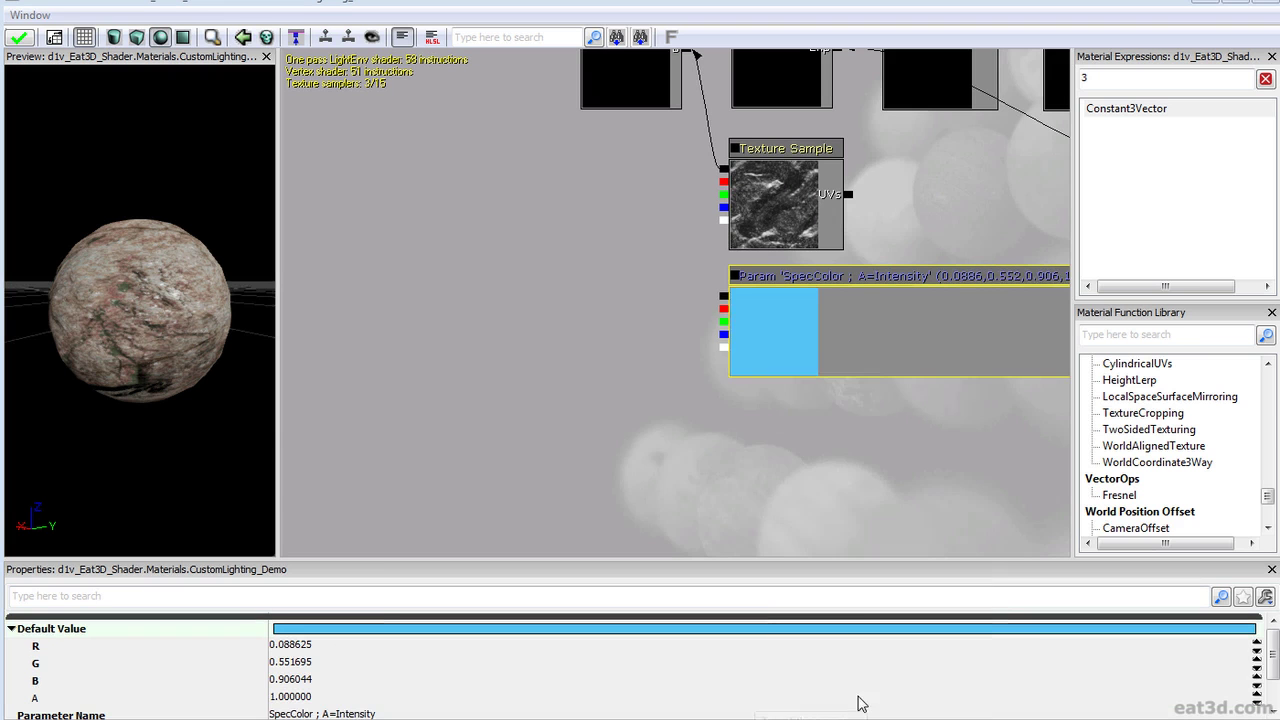
Set the SpecColor parameter's default A value to 5
drag(782, 429, 586, 483)
click(352, 697)
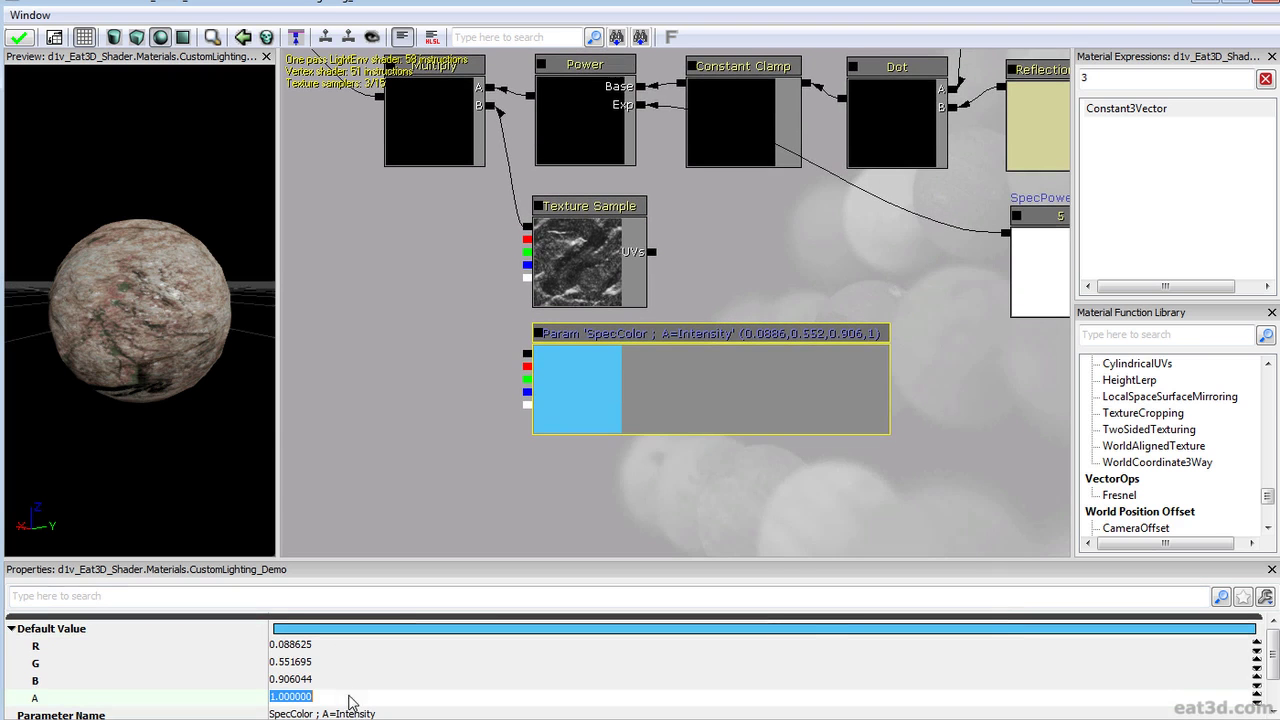
text(5)
key(Return)
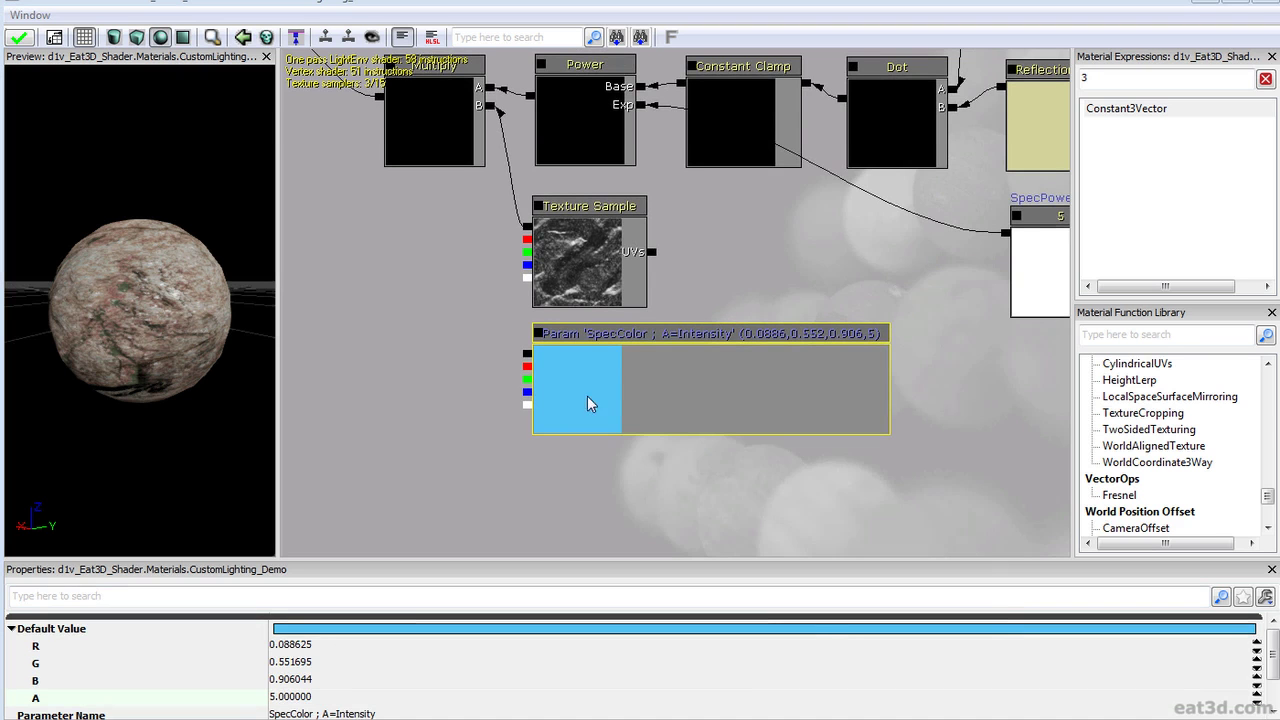
drag(590, 396, 631, 429)
drag(668, 476, 631, 480)
mouse_move(487, 480)
mouse_down()
mouse_move(520, 480)
mouse_move(490, 478)
mouse_up()
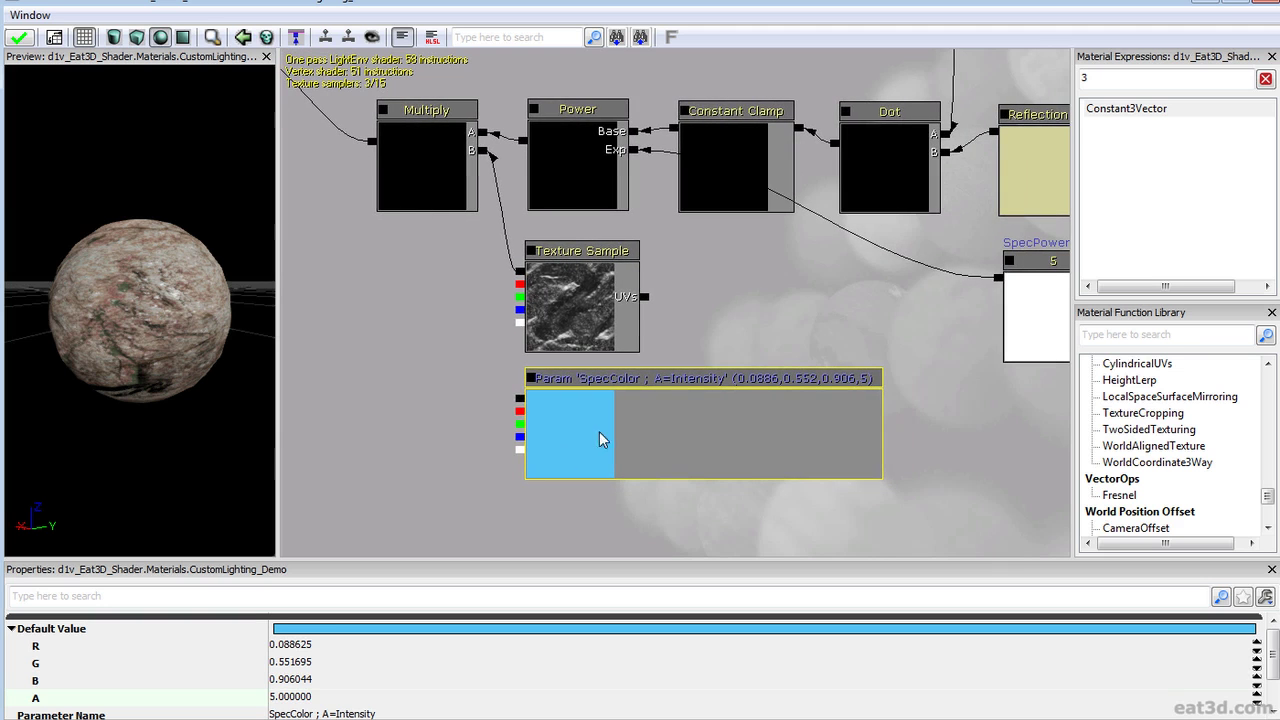
Set the SpecColor parameter's default A value to 13
click(320, 698)
text(13)
key(Return)
Duplicate the Multiply beside the SpecColor parameter, multiply the parameter's colour by its alpha, and make room for another node
drag(402, 288, 560, 311)
drag(767, 408, 656, 410)
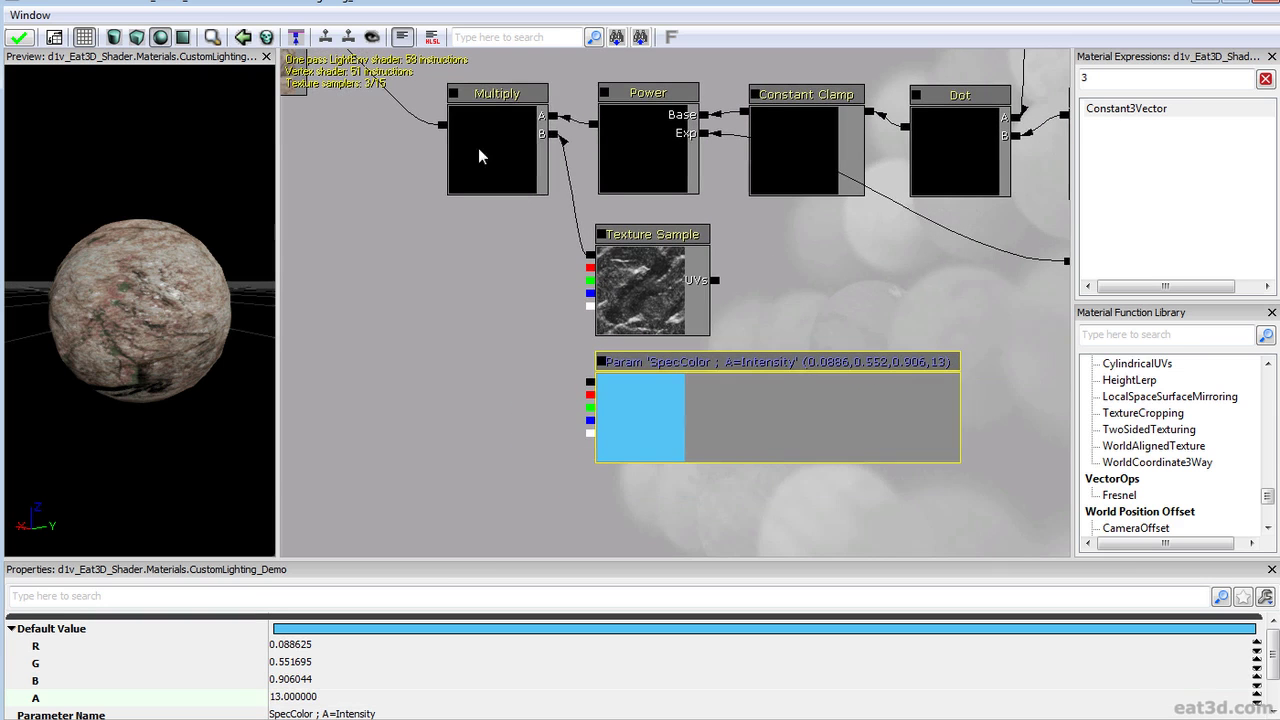
click(505, 166)
key(ctrl+w)
ctrl+drag(531, 187, 482, 418)
drag(590, 432, 590, 382)
ctrl+alt+drag(440, 488, 637, 393)
ctrl+drag(665, 404, 800, 411)
Duplicate another Multiply to combine Rock_S with the SpecColor product, and connect it to the B input of the main specular Multiply
click(634, 419)
key(ctrl+w)
ctrl+drag(629, 417, 442, 351)
drag(590, 392, 590, 255)
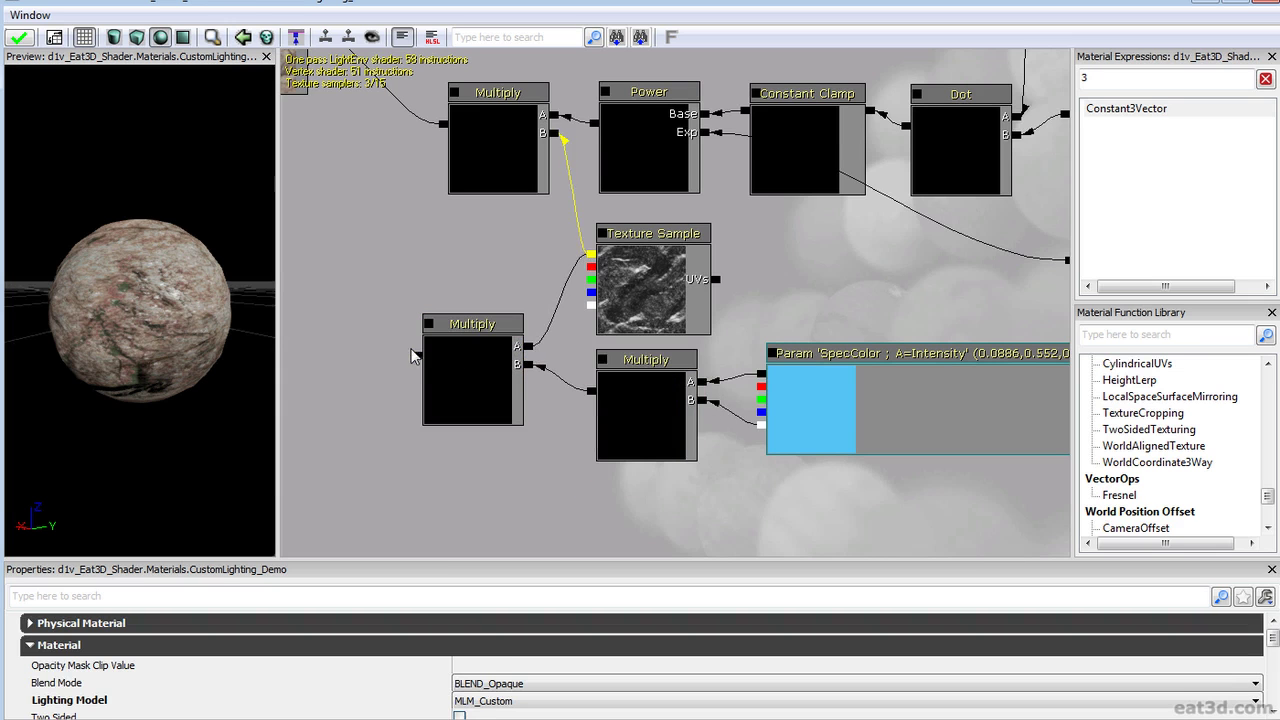
drag(416, 352, 556, 135)
Inspect the tinted specular highlight on the preview sphere from several viewing and lighting angles
drag(87, 394, 36, 541)
right_drag(36, 547, 123, 266)
drag(123, 266, 500, 290)
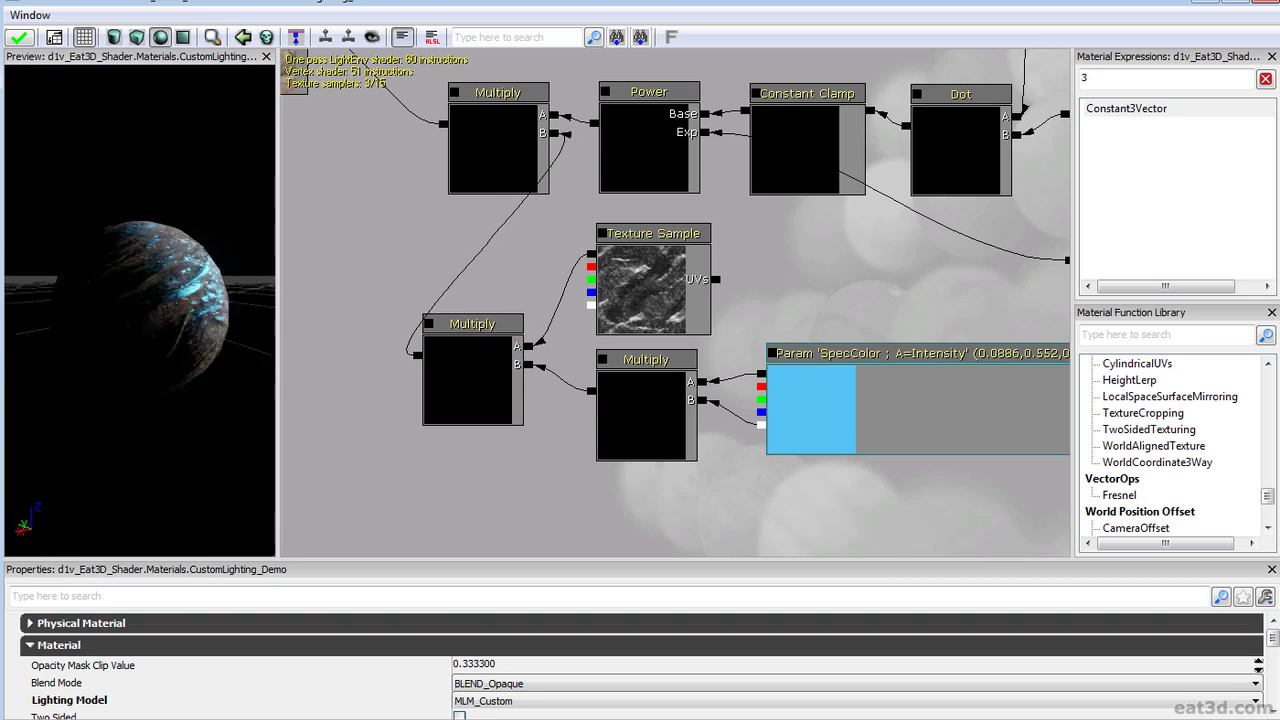
drag(140, 290, 262, 175)
drag(131, 178, 6, 146)
drag(204, 303, 150, 345)
right_drag(150, 345, 137, 350)
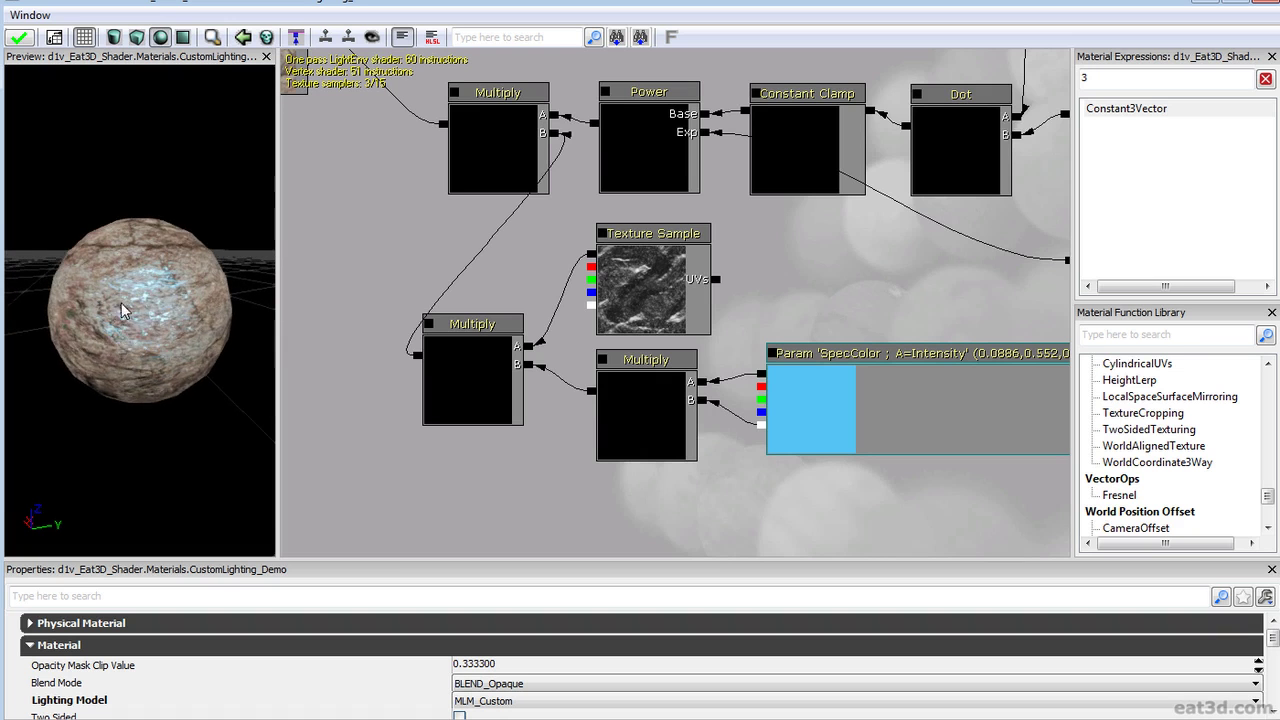
drag(122, 310, 869, 413)
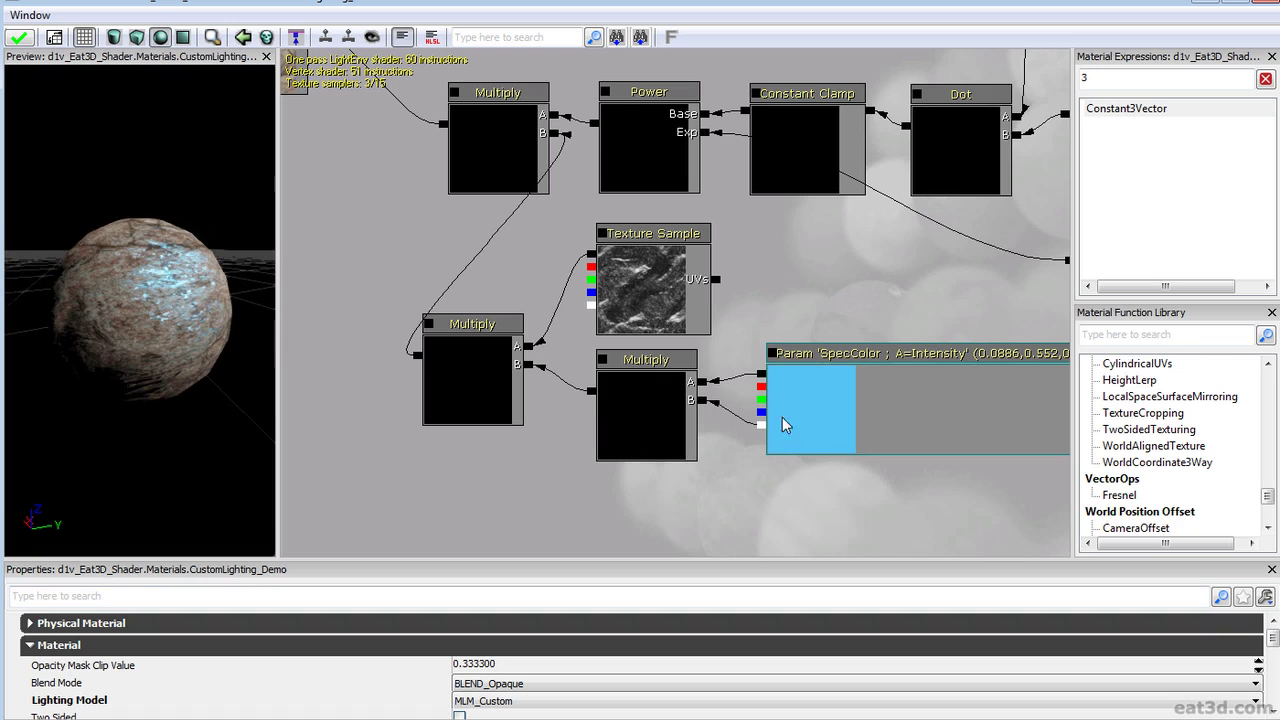
Switch the preview mesh to a plane and view the specular highlight on it
click(182, 37)
drag(140, 330, 150, 322)
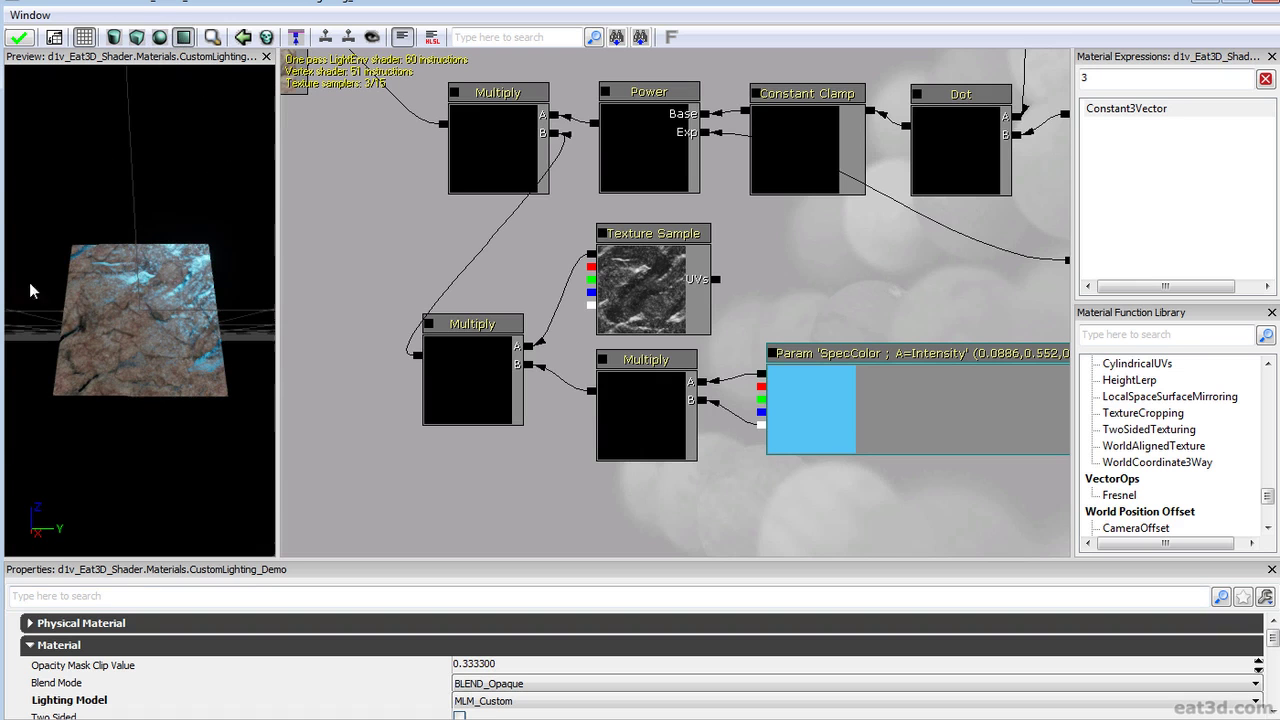
Move the SpecPower Constant to the far side of the Reflection Vector, in line with the specular chain
click(900, 410)
scroll(657, 250, down, 10)
drag(657, 186, 648, 266)
scroll(648, 266, up, 6)
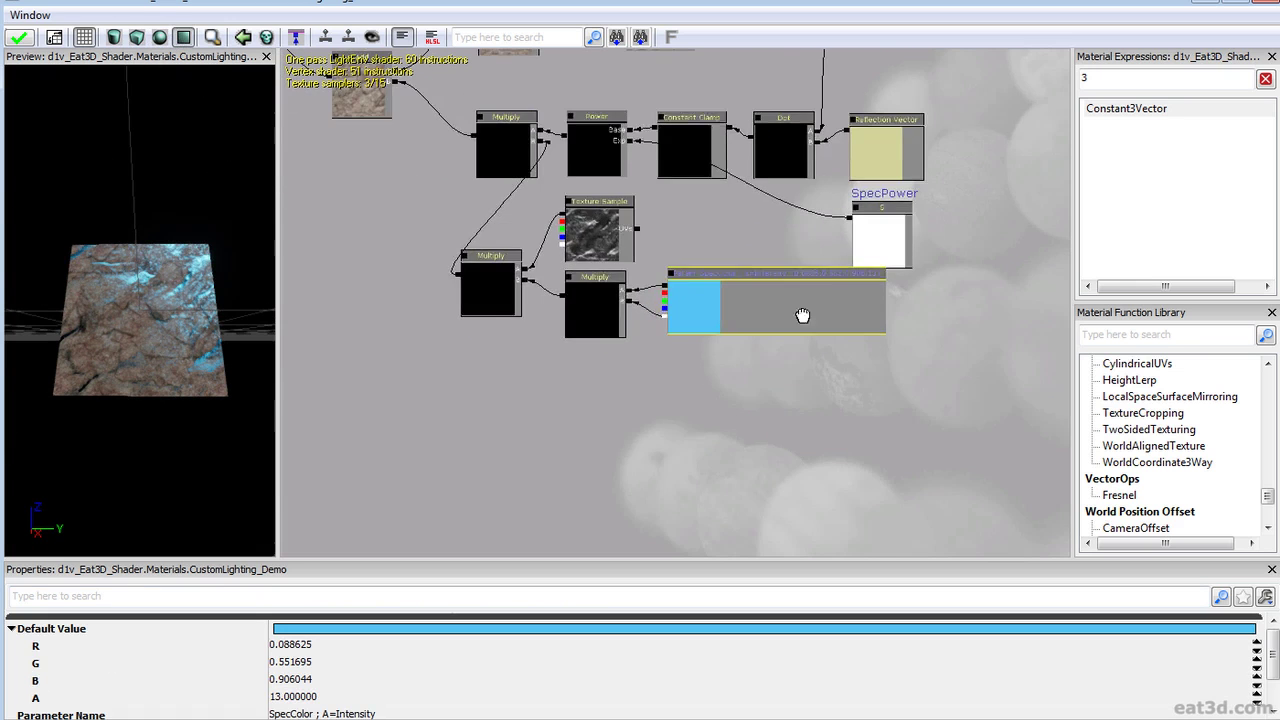
drag(802, 309, 786, 408)
click(857, 337)
ctrl+drag(857, 337, 960, 250)
Arrange the Rock_S sample, its Multiply nodes and the SpecColor parameter in a compact row beneath the specular chain
click(522, 460)
click(557, 350)
ctrl+alt+drag(568, 451, 704, 398)
ctrl+drag(707, 394, 804, 313)
drag(467, 384, 485, 332)
click(571, 351)
Enclose all the specular nodes in a comment box titled Spec
ctrl+alt+drag(440, 415, 1070, 180)
right_click(718, 391)
click(775, 718)
text(Spec)
key(Return)
drag(725, 405, 699, 478)
click(699, 400)
drag(698, 403, 694, 414)
Search the material expressions for coordinate nodes and add a TextureCoordinate below the Vector Transform node
click(484, 428)
scroll(632, 418, down, 2)
drag(768, 344, 573, 447)
click(773, 330)
drag(674, 297, 730, 297)
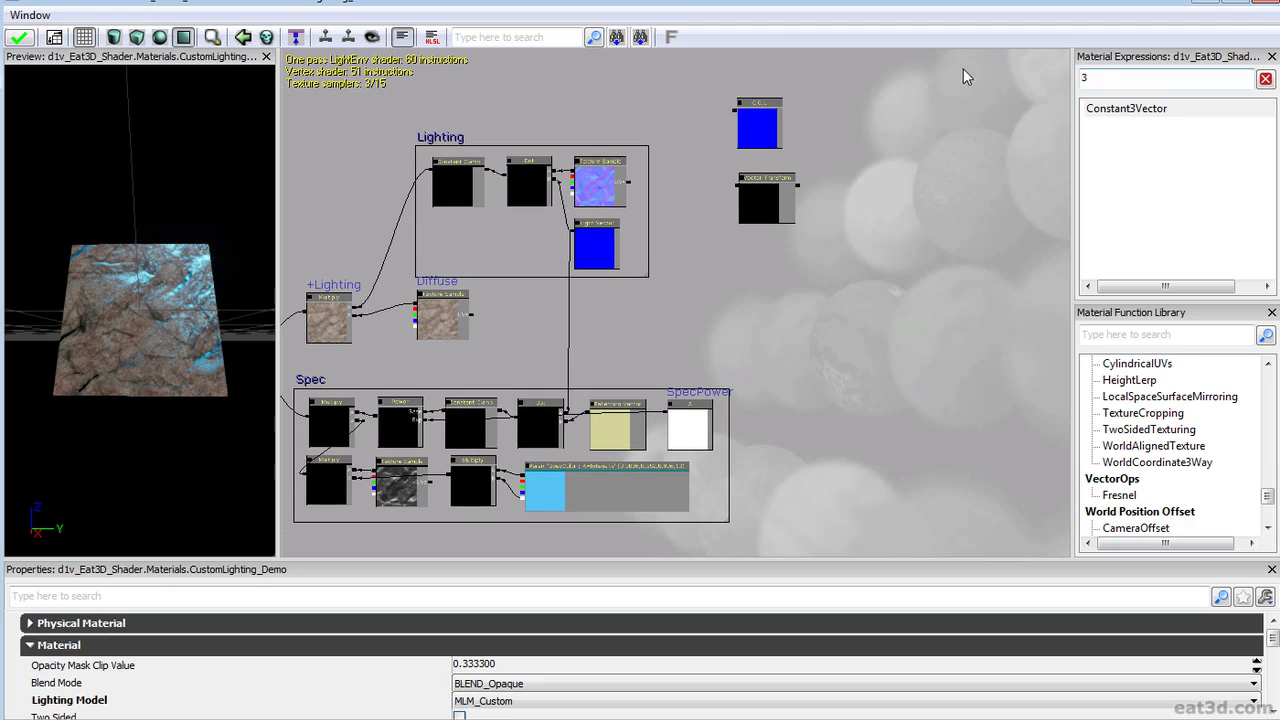
drag(1113, 65, 1021, 92)
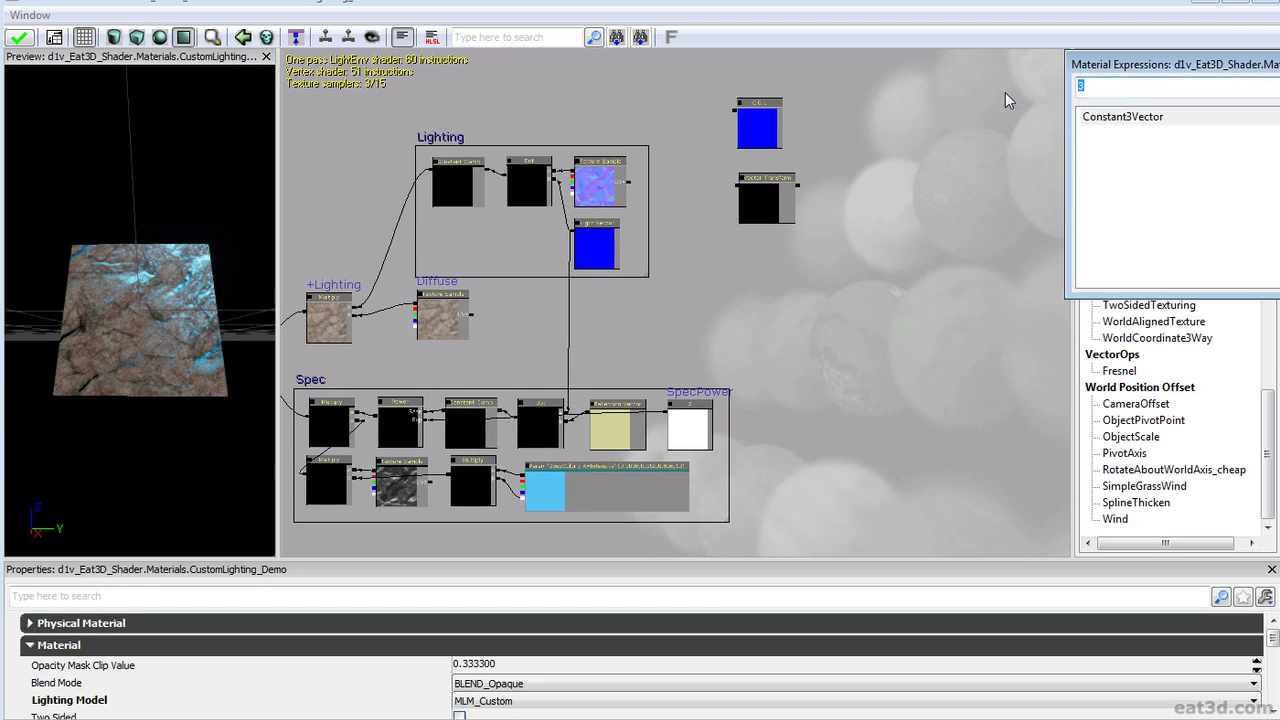
text(uv)
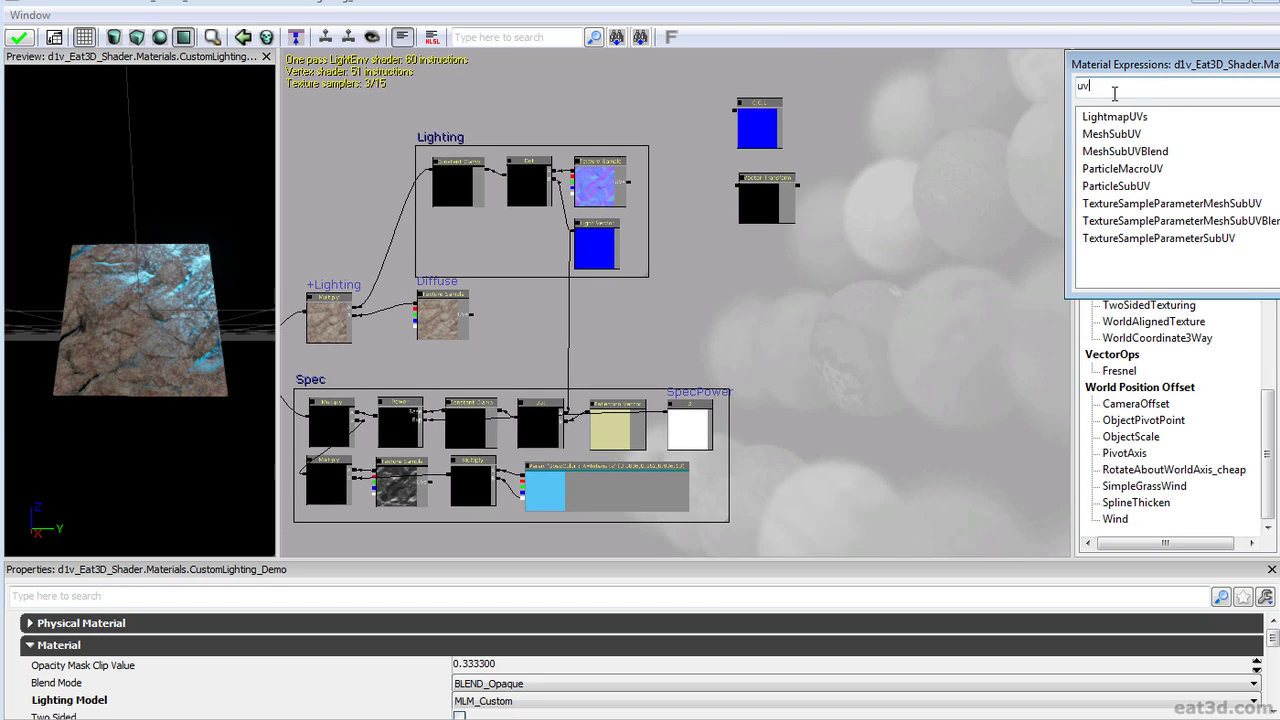
text(coor)
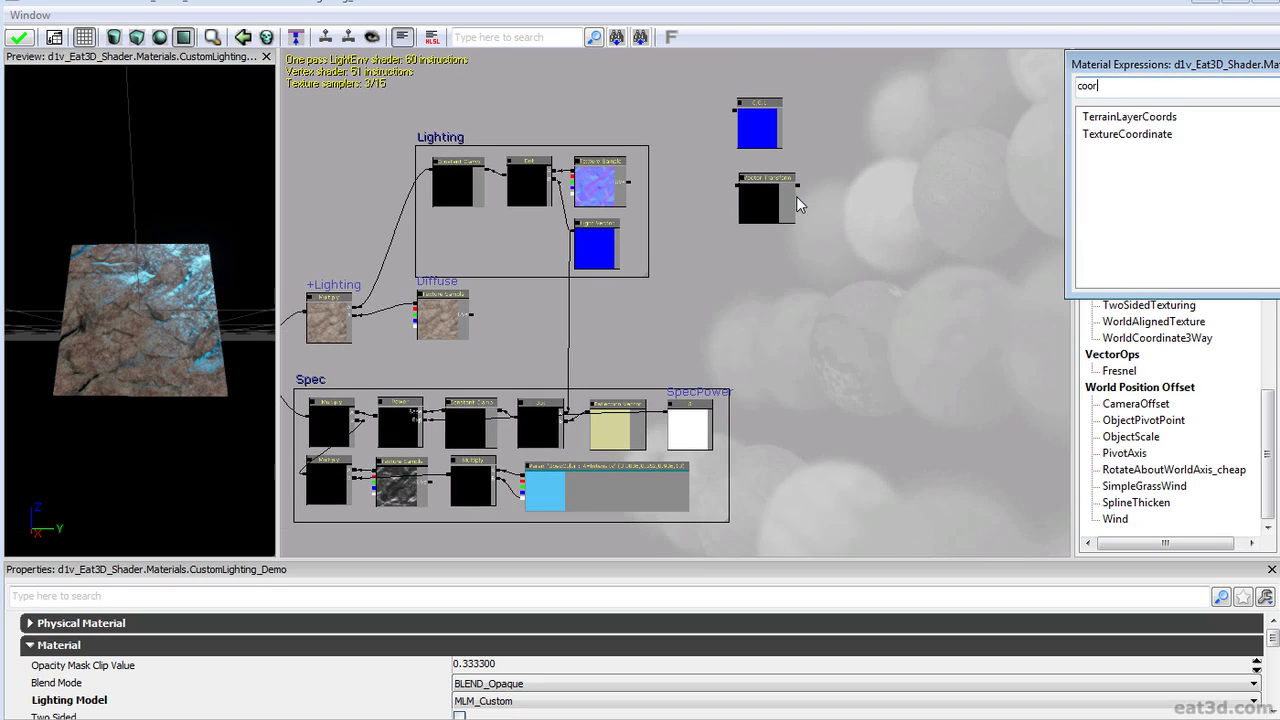
drag(829, 233, 827, 235)
drag(777, 257, 714, 251)
drag(814, 207, 792, 231)
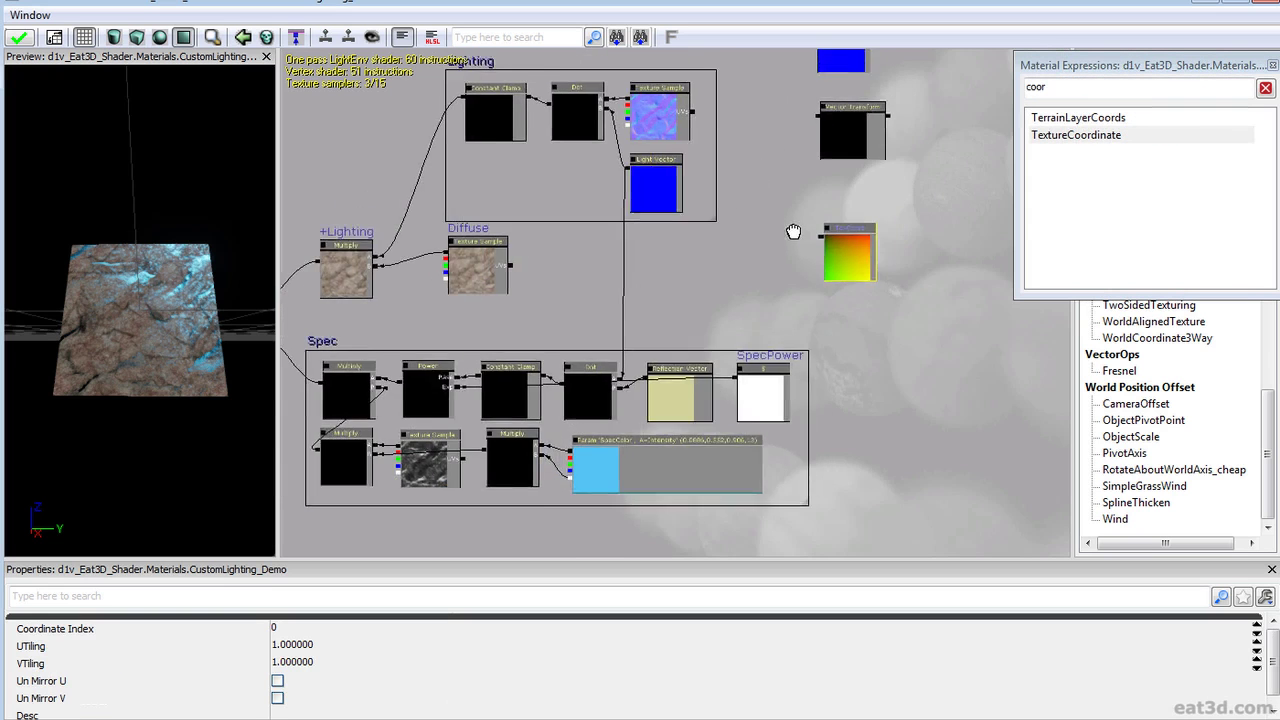
Connect the TextureCoordinate node to the UVs inputs of the normal map, Diffuse and specular mask Texture Samples
scroll(826, 255, up, 1)
scroll(826, 255, up, 2)
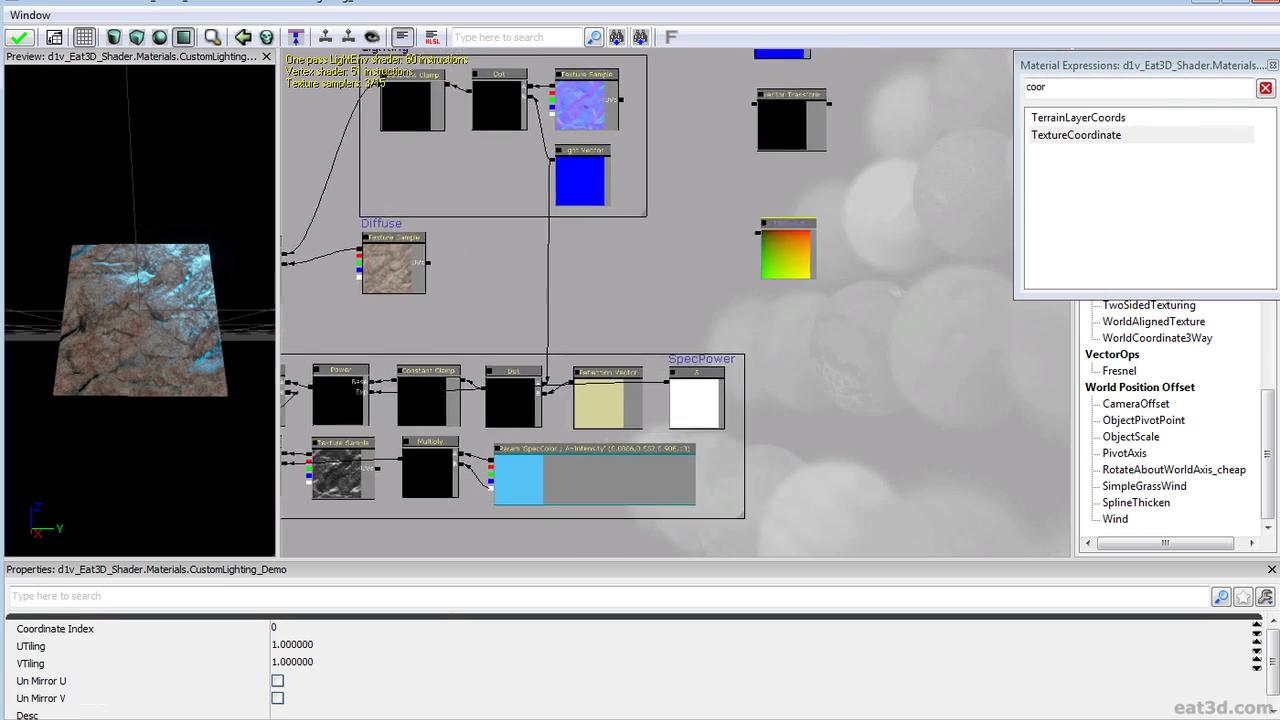
drag(825, 247, 477, 277)
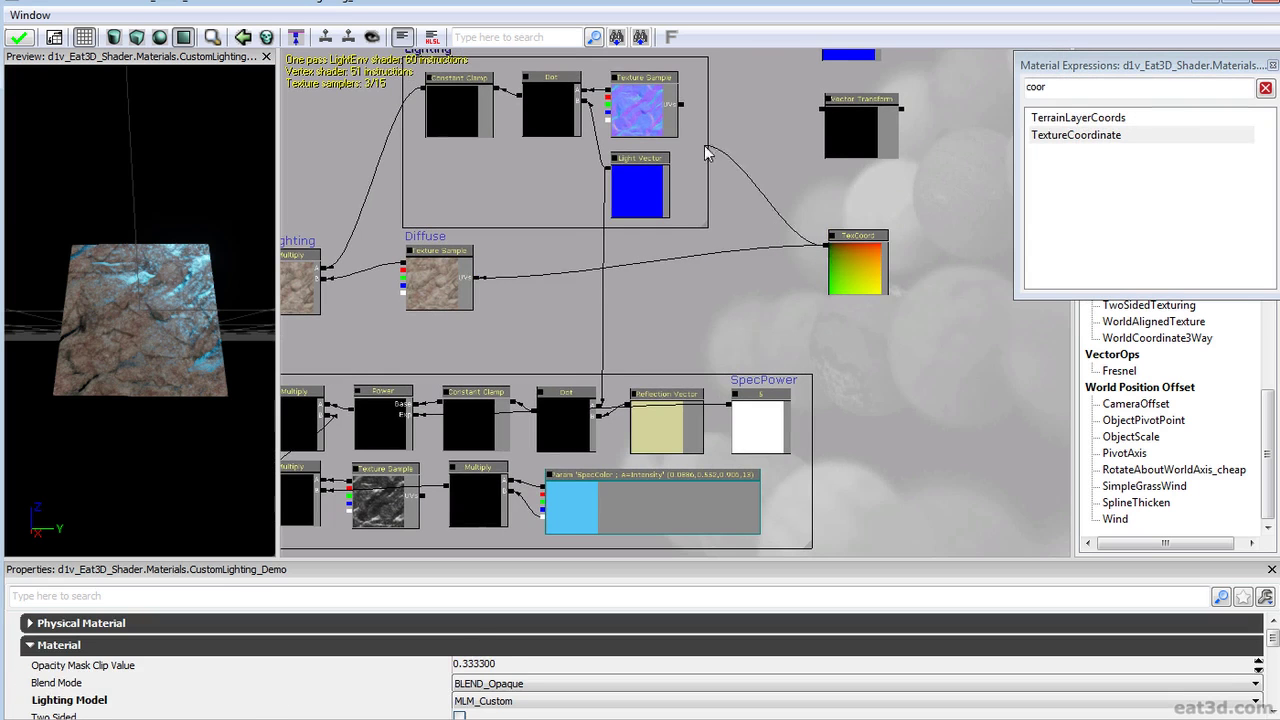
drag(794, 262, 810, 210)
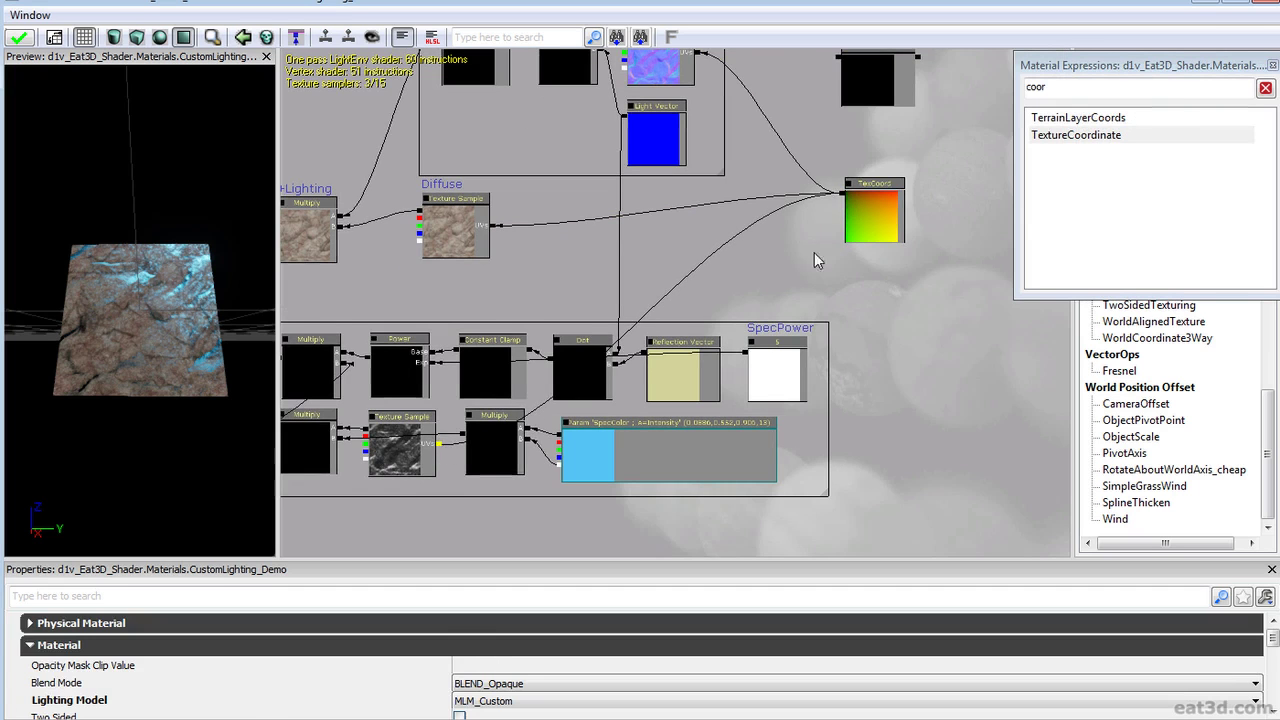
Set the TextureCoordinate node's UTiling and VTiling to 2
click(884, 224)
click(327, 645)
text(2)
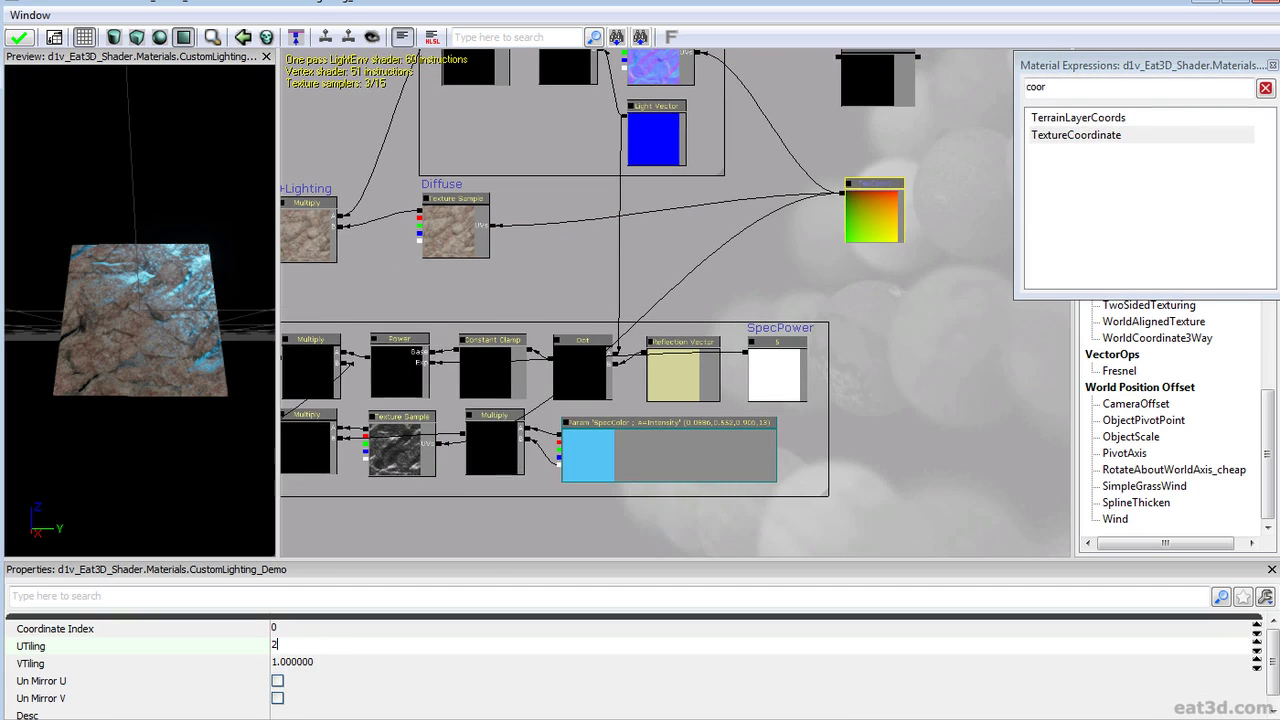
click(333, 662)
text(2)
key(Return)
Undock and enlarge the material preview window, and switch its preview mesh to the sphere
right_drag(168, 408, 168, 380)
drag(88, 56, 124, 131)
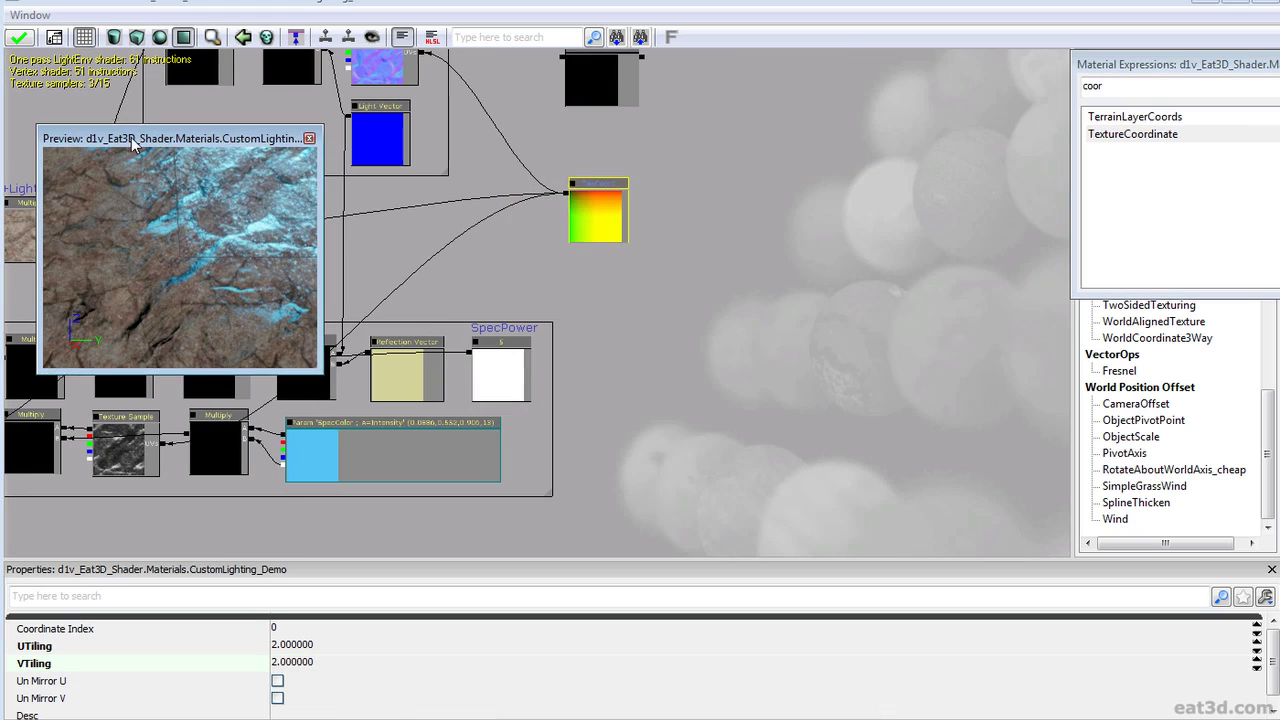
drag(317, 369, 701, 551)
right_drag(338, 400, 338, 448)
drag(338, 448, 358, 456)
click(164, 40)
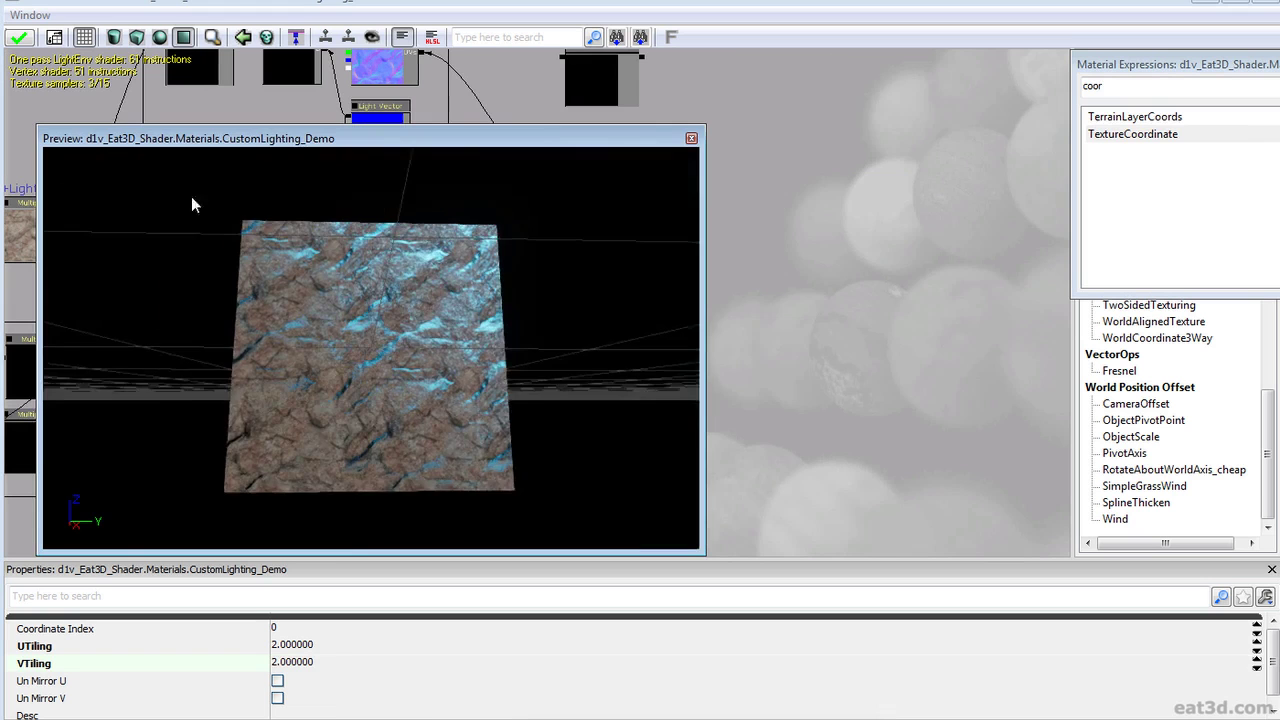
Examine the tiled texture and blue highlight on the preview sphere, and move the preview window out of the graph's way
right_drag(389, 273, 389, 310)
drag(389, 310, 300, 350)
drag(330, 390, 634, 154)
right_drag(634, 154, 483, 340)
drag(483, 340, 380, 461)
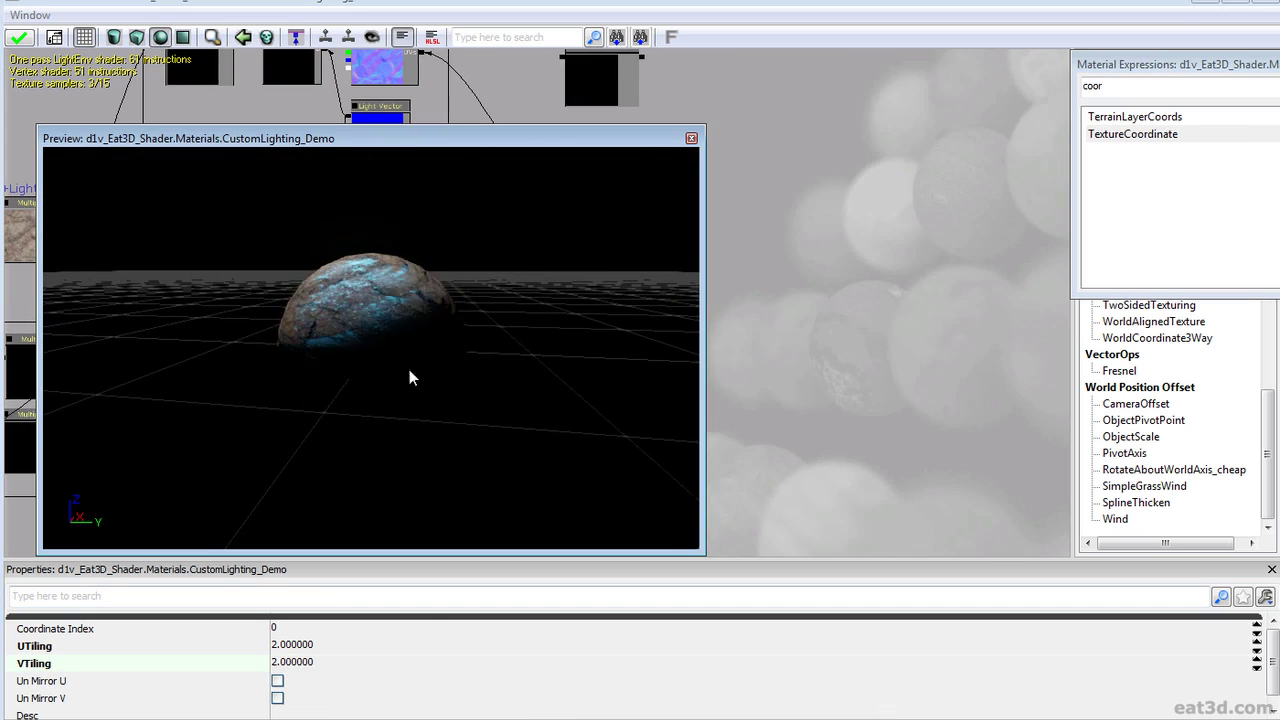
drag(650, 140, 80, 35)
click(152, 41)
Move the TextureCoordinate node closer to the Lighting comment box, in line with the Diffuse sample
drag(382, 250, 755, 309)
scroll(643, 246, down, 3)
drag(643, 246, 603, 248)
scroll(610, 258, up, 1)
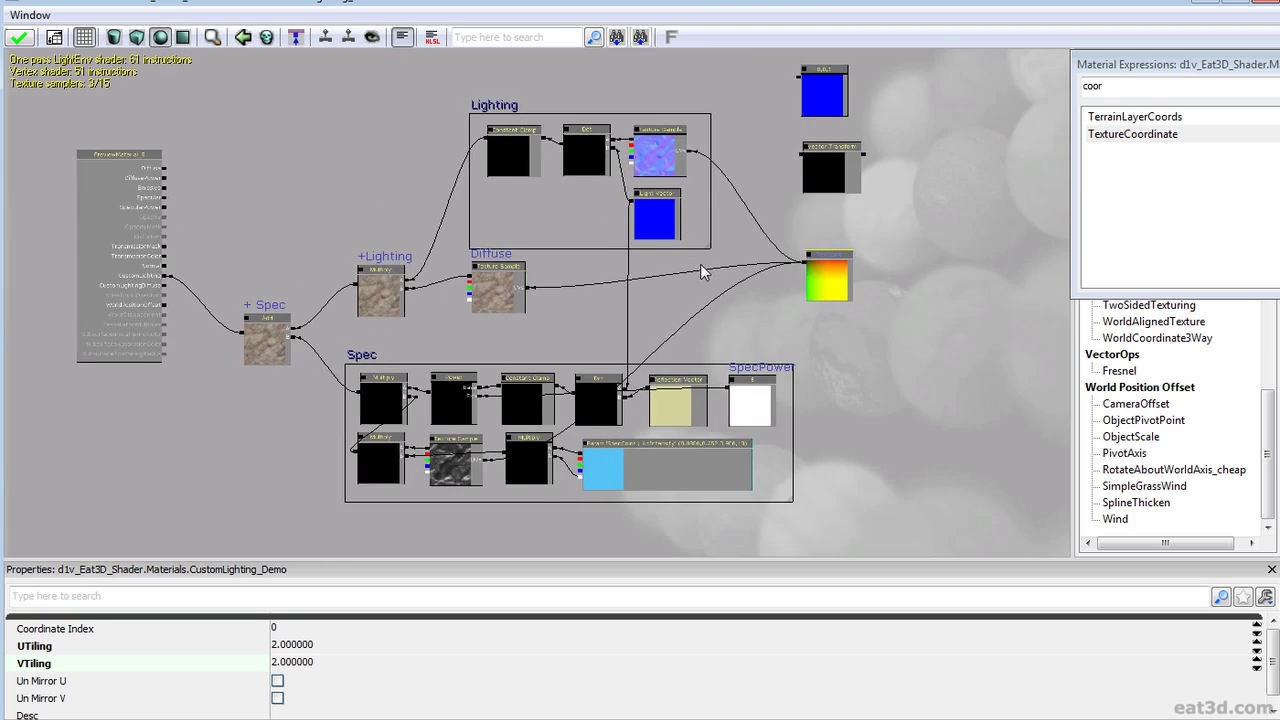
drag(700, 264, 750, 274)
scroll(747, 281, up, 1)
scroll(621, 289, up, 5)
ctrl+alt+drag(315, 364, 523, 286)
click(444, 366)
drag(442, 366, 253, 355)
scroll(556, 340, down, 3)
drag(693, 321, 610, 345)
click(727, 302)
ctrl+drag(727, 302, 649, 335)
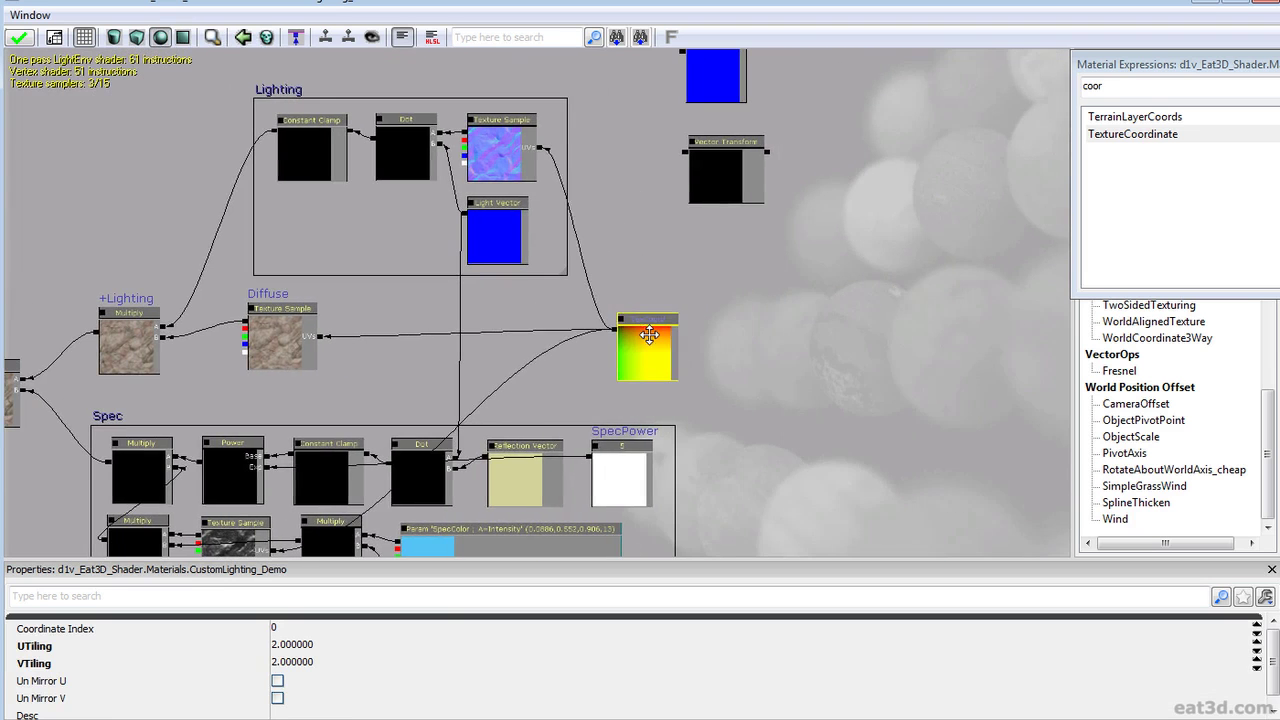
Nudge the Multiply node between the specular mask sample and the SpecColor parameter slightly toward the mask sample
drag(694, 257, 684, 322)
scroll(684, 322, down, 3)
drag(559, 369, 640, 277)
scroll(670, 248, up, 3)
drag(516, 332, 625, 298)
scroll(625, 297, up, 2)
click(661, 361)
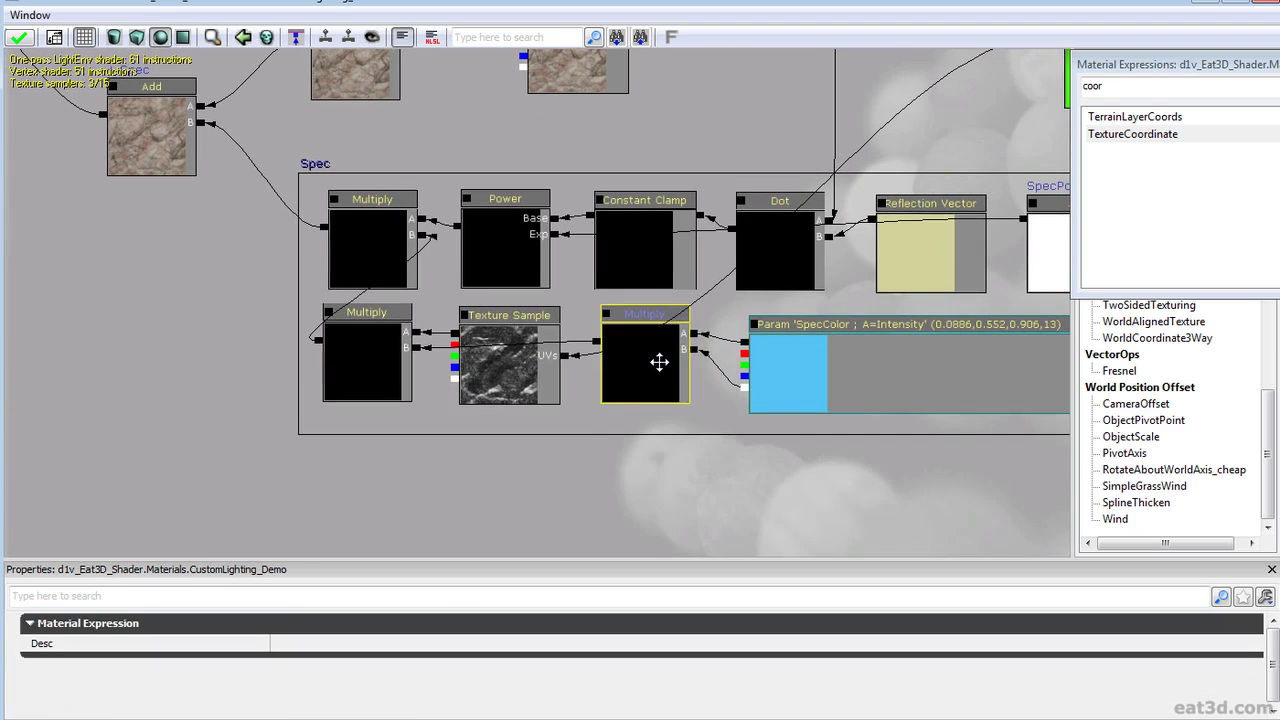
ctrl+drag(659, 362, 654, 363)
click(510, 350)
drag(434, 191, 731, 437)
drag(335, 196, 458, 373)
Move the unconnected blue vector node and the Vector Transform node together well away from the material network
scroll(479, 392, down, 3)
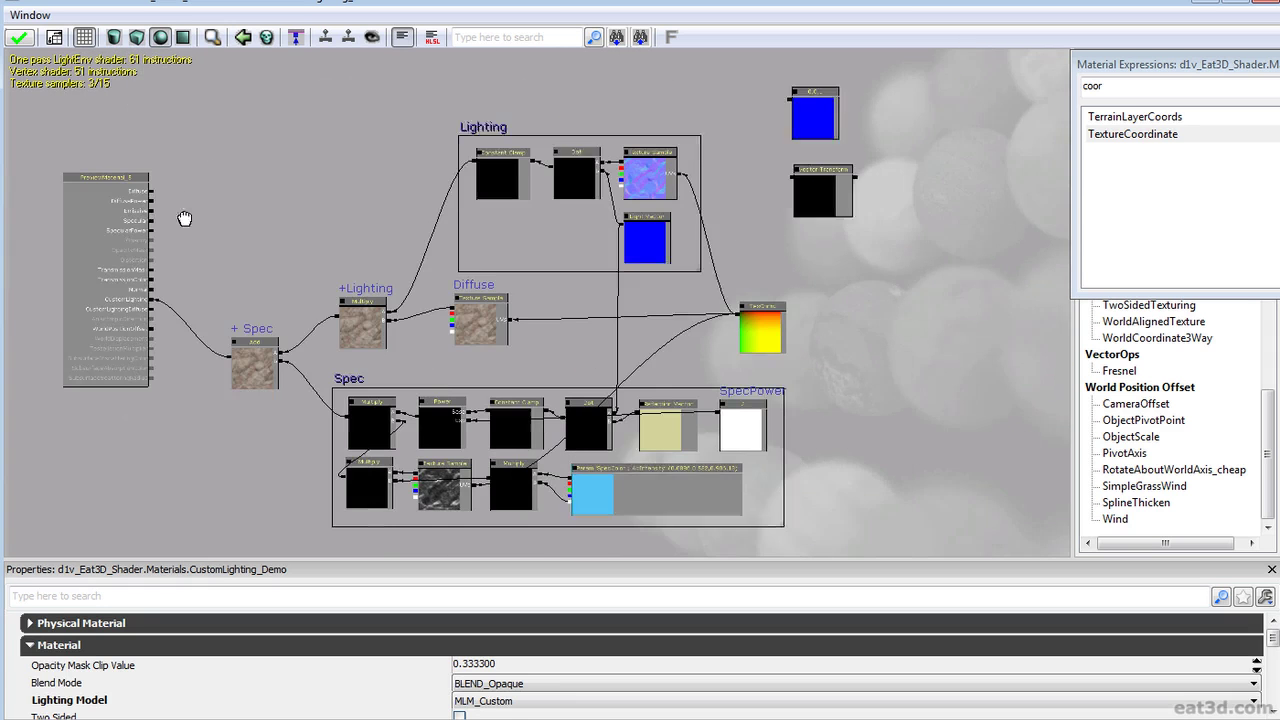
ctrl+alt+drag(810, 103, 811, 103)
ctrl+drag(811, 103, 987, 368)
drag(880, 430, 898, 338)
Review the Lighting group's Dot, Constant Clamp, normal map and Light Vector nodes and their connections
scroll(737, 340, up, 1)
drag(737, 349, 743, 389)
drag(421, 309, 390, 225)
scroll(374, 335, up, 4)
drag(557, 339, 692, 442)
scroll(712, 398, down, 2)
drag(748, 242, 677, 450)
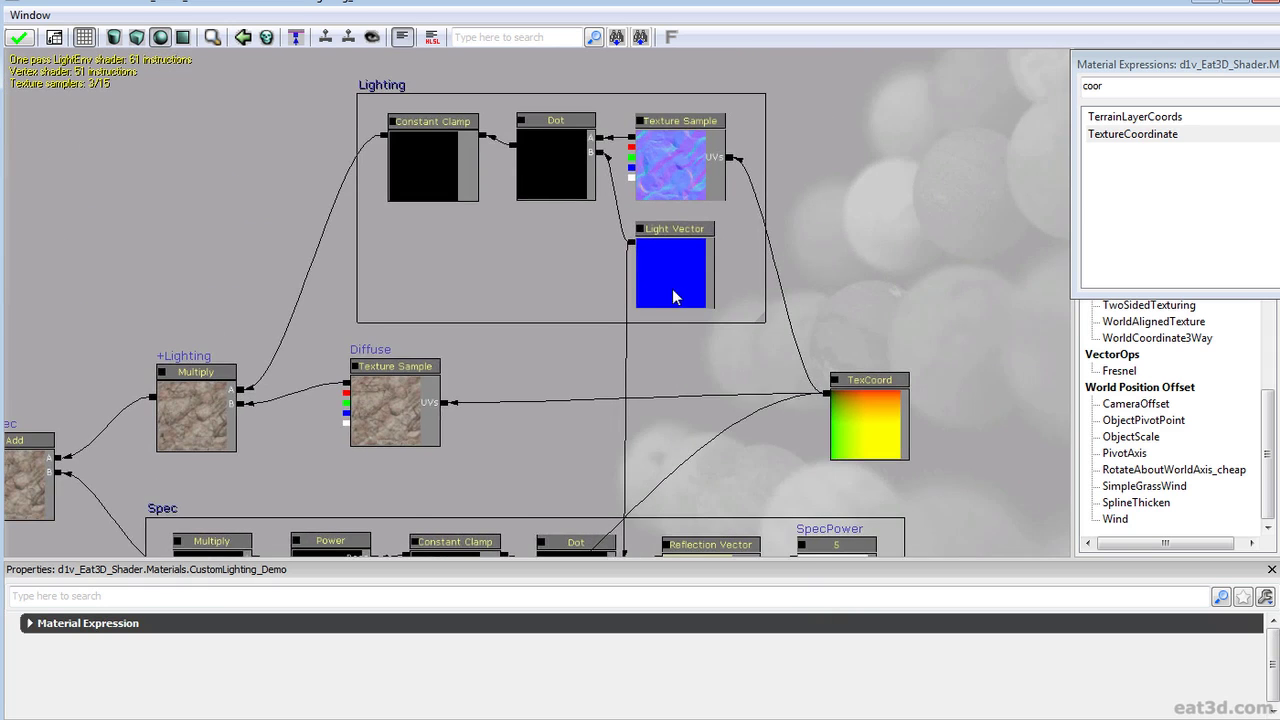
scroll(675, 296, down, 4)
drag(637, 241, 683, 202)
drag(880, 264, 811, 252)
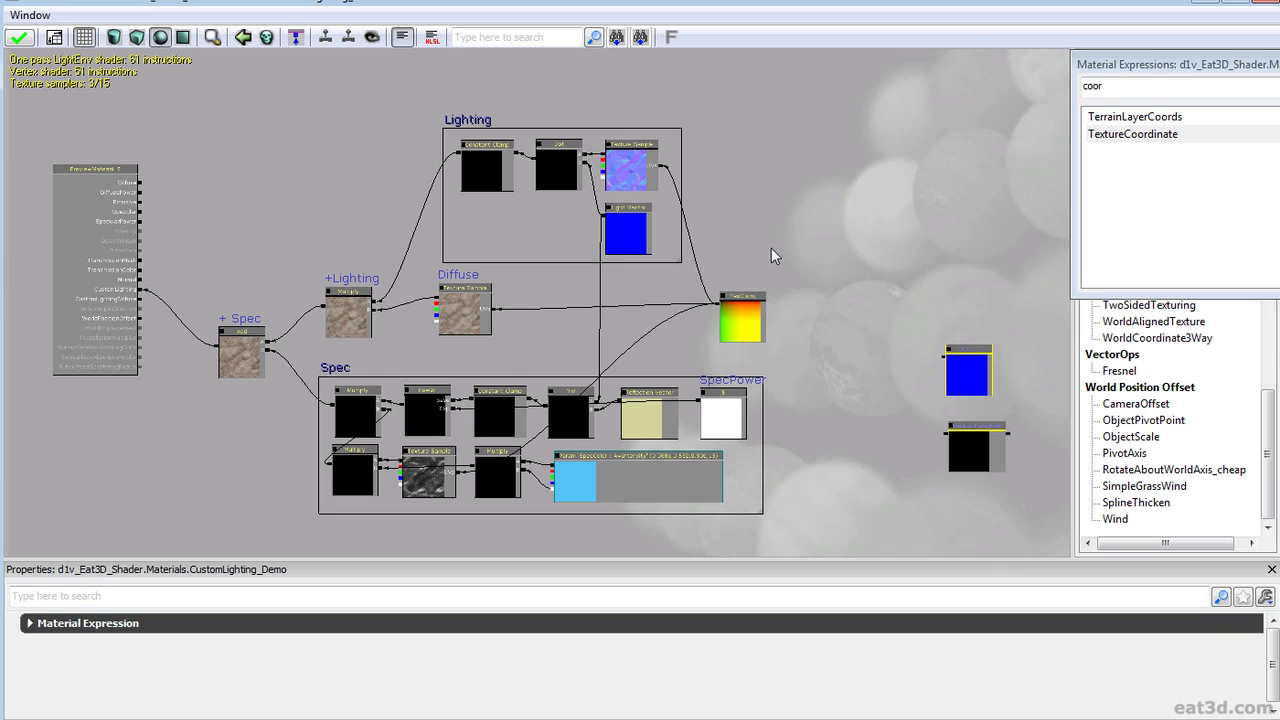
Review how the Diffuse sample, the +Lighting Multiply and the + Spec Add feed the material's CustomLighting input
drag(460, 442, 643, 405)
scroll(640, 398, up, 4)
ctrl+alt+drag(464, 327, 737, 288)
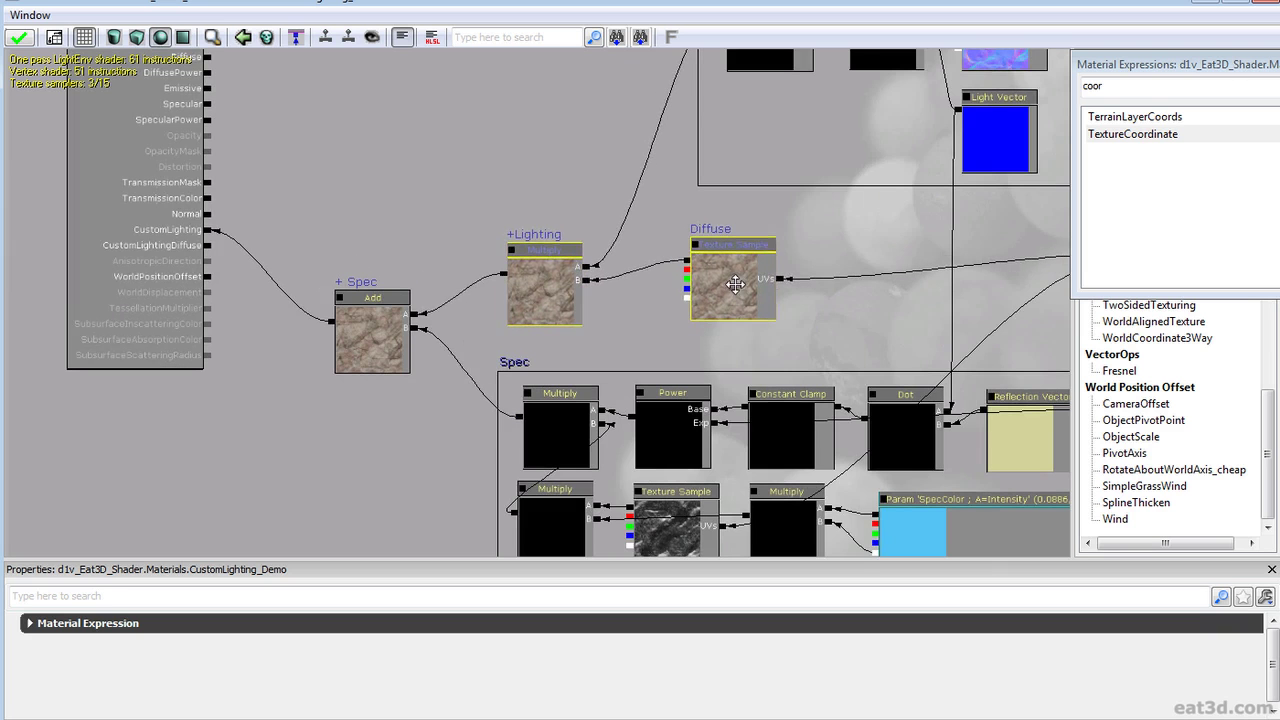
click(862, 311)
scroll(862, 311, down, 1)
scroll(862, 311, down, 4)
drag(882, 270, 728, 280)
scroll(880, 308, down, 1)
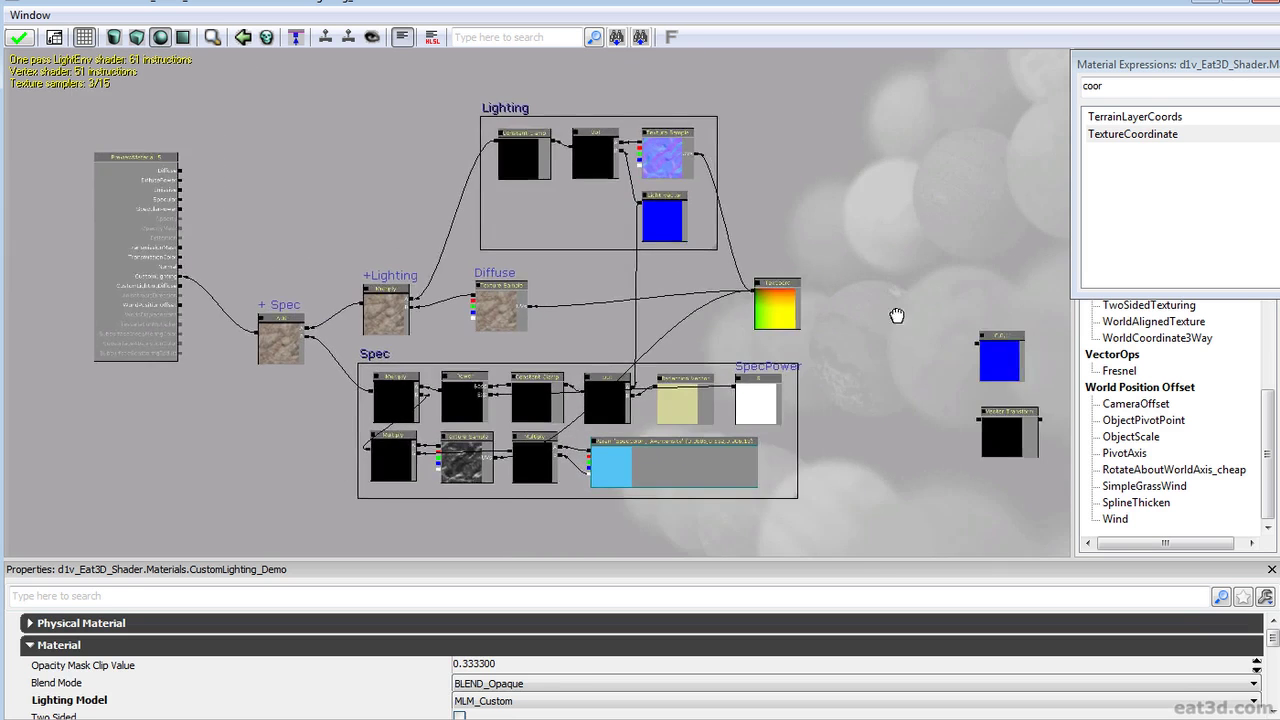
drag(880, 345, 765, 279)
scroll(765, 281, up, 3)
drag(765, 285, 896, 291)
scroll(376, 256, up, 1)
drag(376, 256, 497, 300)
scroll(454, 264, down, 3)
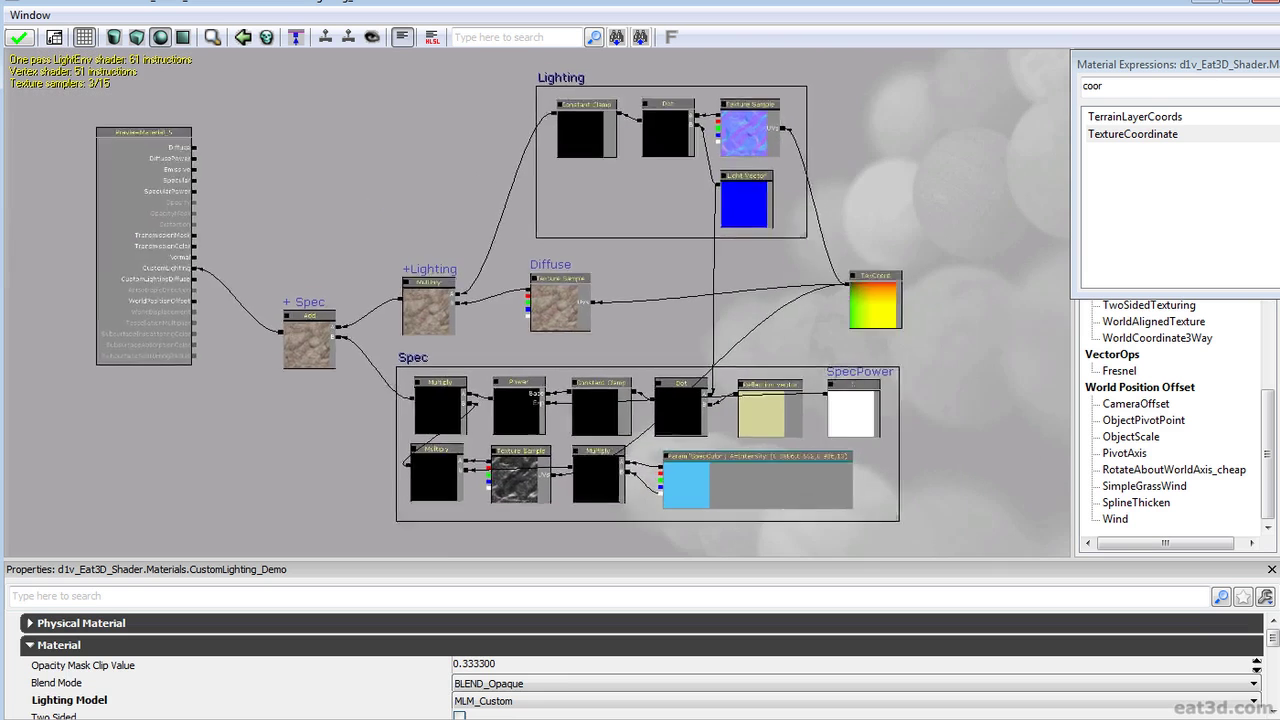
scroll(500, 285, down, 1)
scroll(510, 330, up, 3)
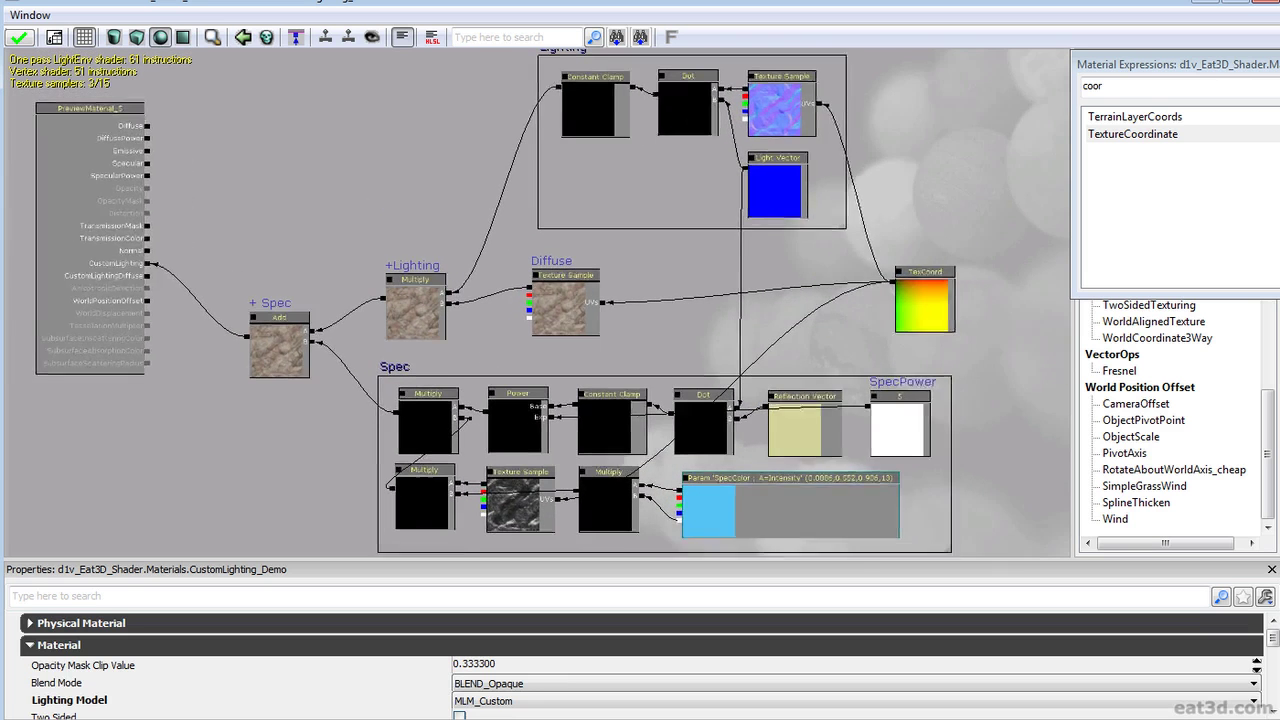